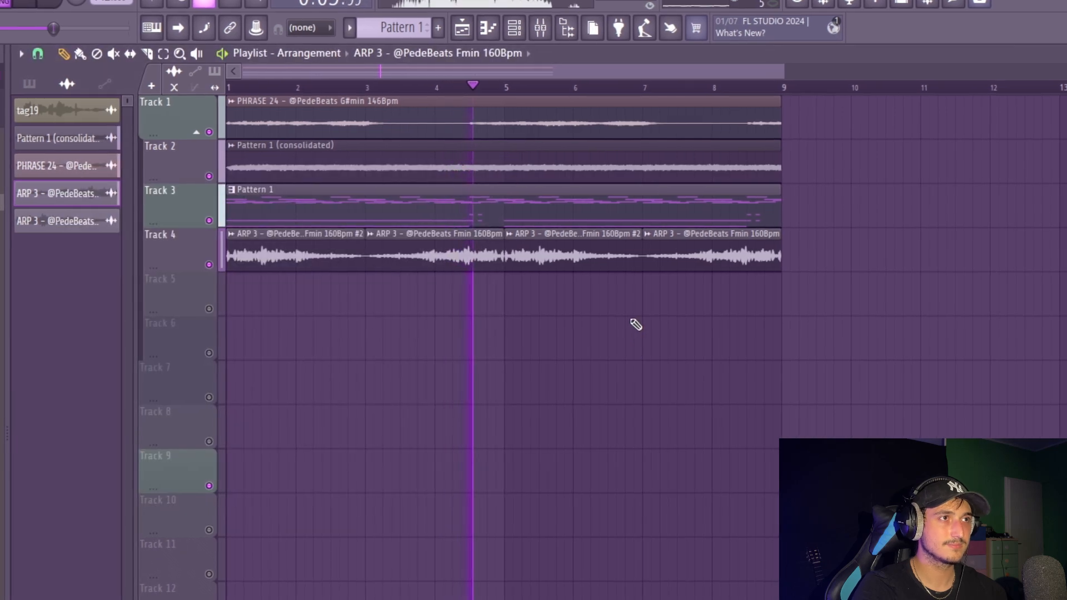
# Step: Route the second ARP 3 audio clip to the MELODY 4 mixer track and pan that track to the right
pyautogui.doubleClick(572, 249)
pyautogui.moveTo(525, 217); pyautogui.dragTo(525, 206)
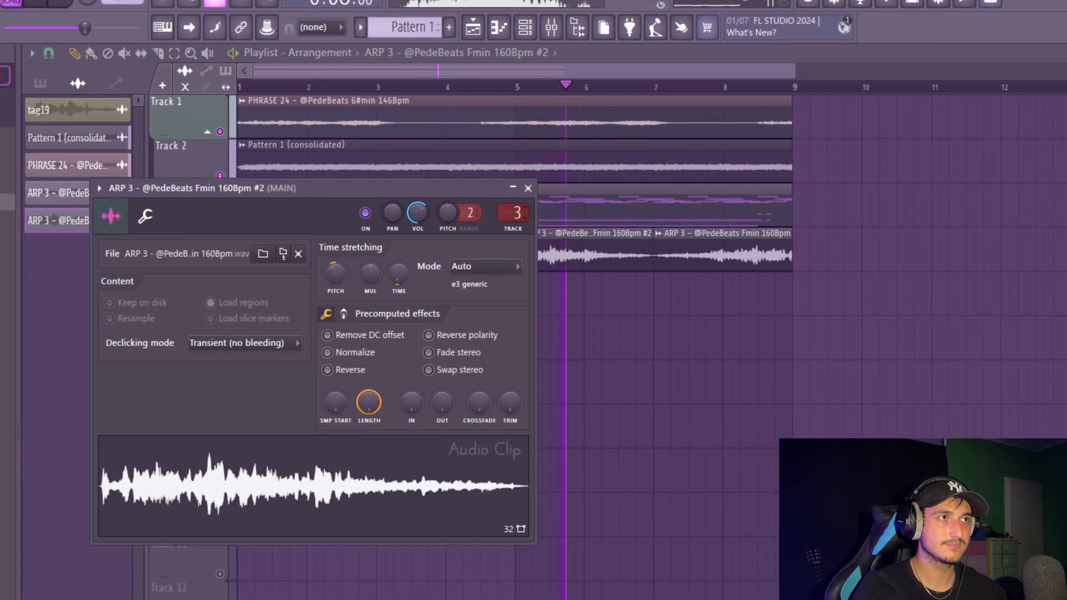
pyautogui.press('Escape')
pyautogui.press('F9')
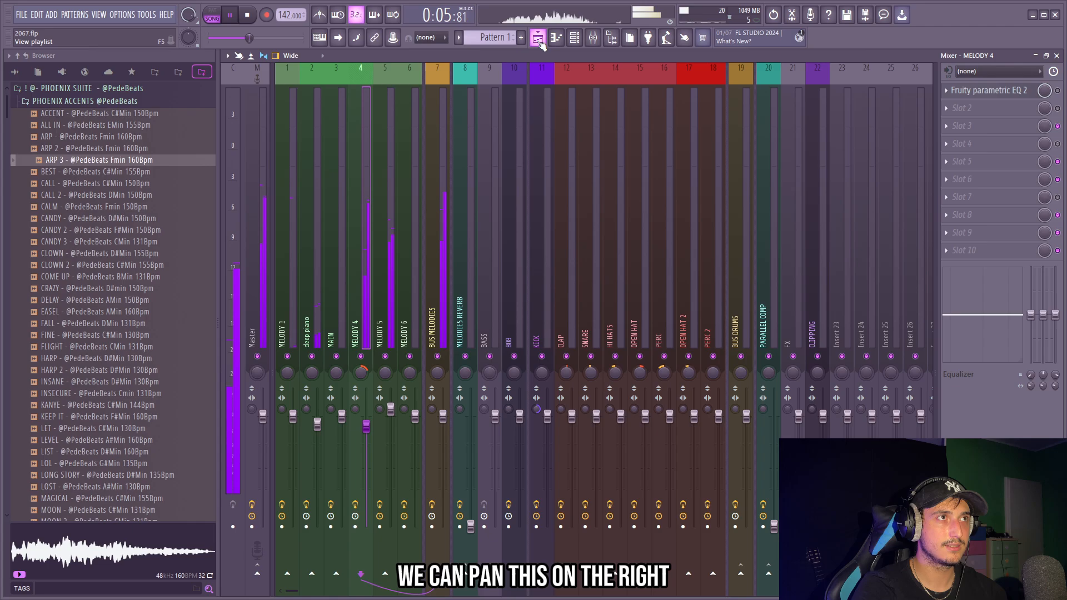
pyautogui.click(537, 38)
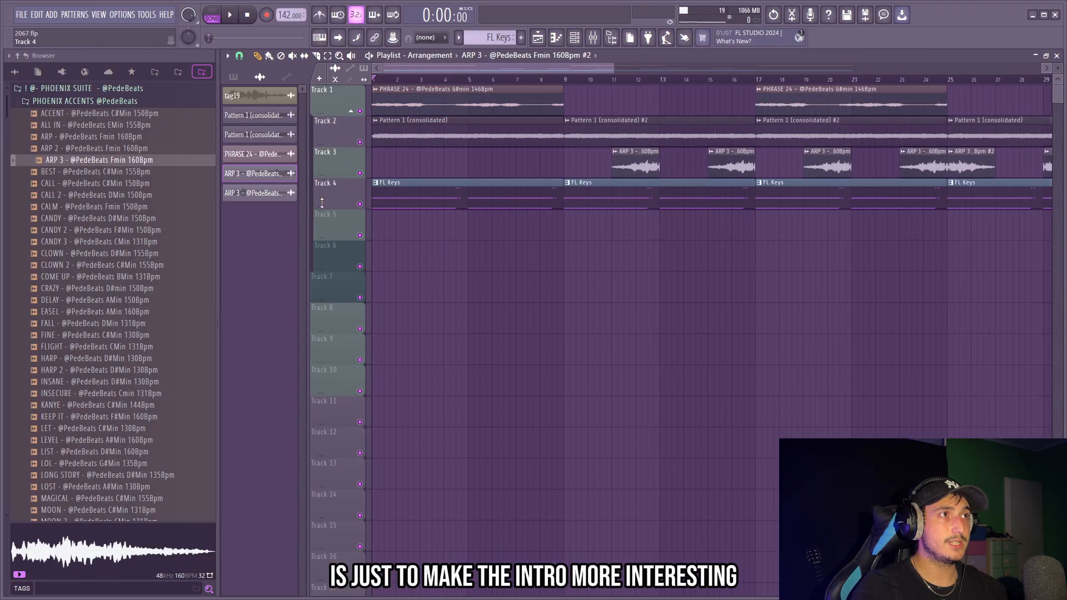
# Step: In the FL Keys #2 pattern's notes, shorten the G#2 and G#3 notes so both end at bar 5
pyautogui.scroll(-3, 597, 275)
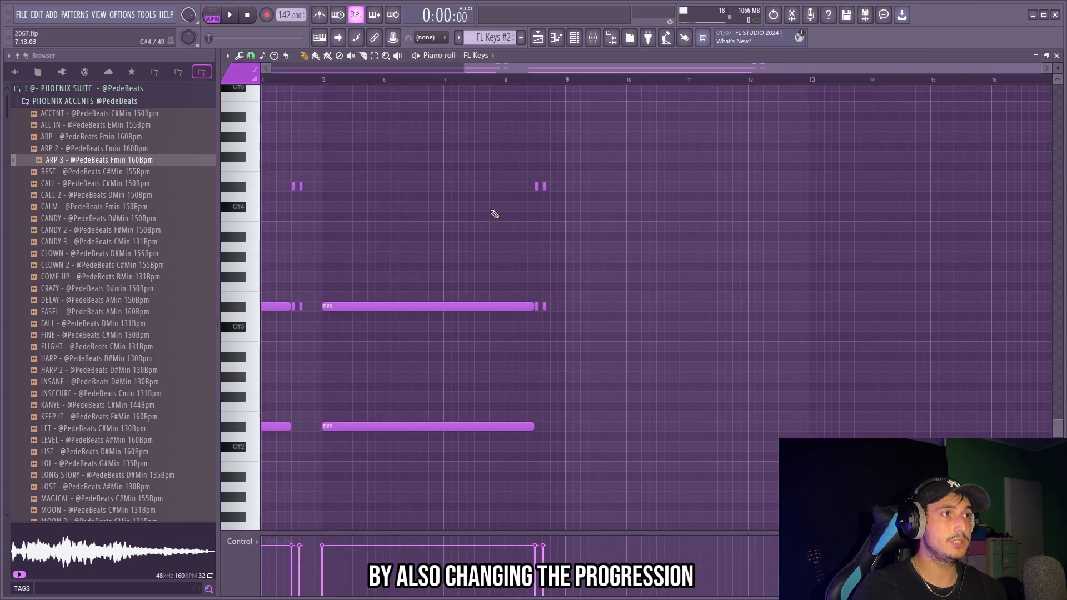
pyautogui.scroll(2, 443, 376)
pyautogui.scroll(2, 269, 302)
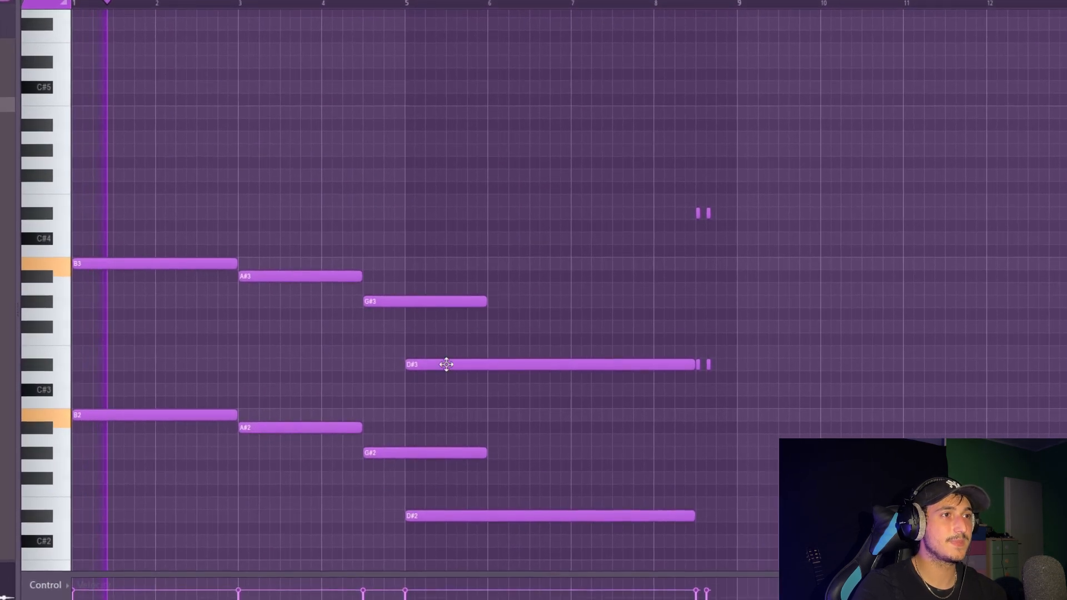
pyautogui.moveTo(717, 461); pyautogui.dragTo(388, 288)
pyautogui.click(382, 473)
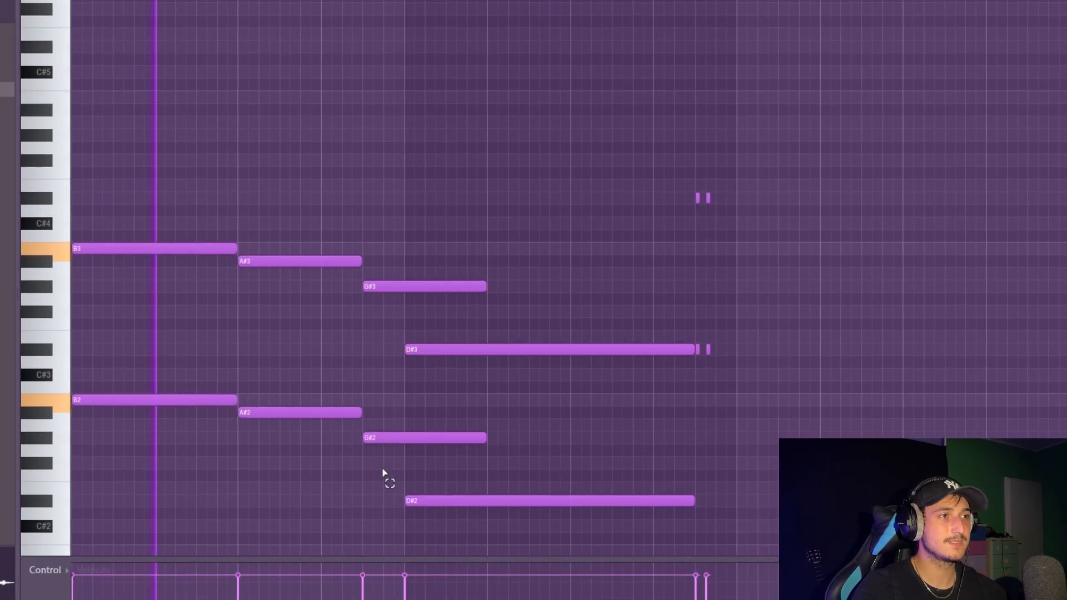
pyautogui.moveTo(382, 472); pyautogui.dragTo(392, 281)
pyautogui.moveTo(485, 286); pyautogui.dragTo(403, 292)
pyautogui.scroll(-3, 824, 309)
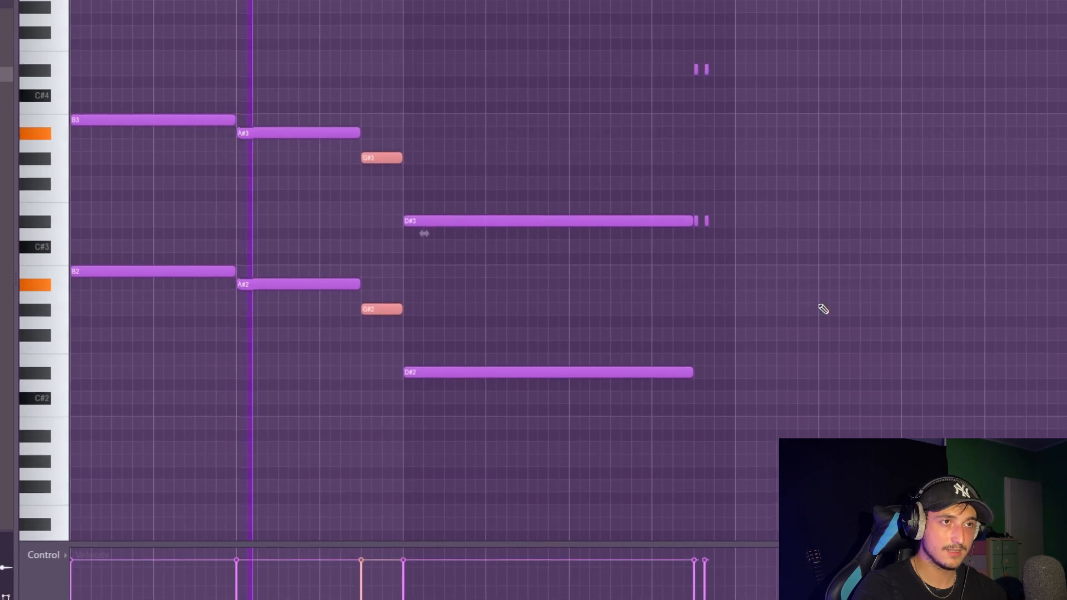
# Step: Play back and review the whole FL Keys #2 chord progression, including the short closing notes in bar 8
pyautogui.moveTo(595, 416); pyautogui.dragTo(550, 209)
pyautogui.moveTo(844, 428); pyautogui.dragTo(75, 7)
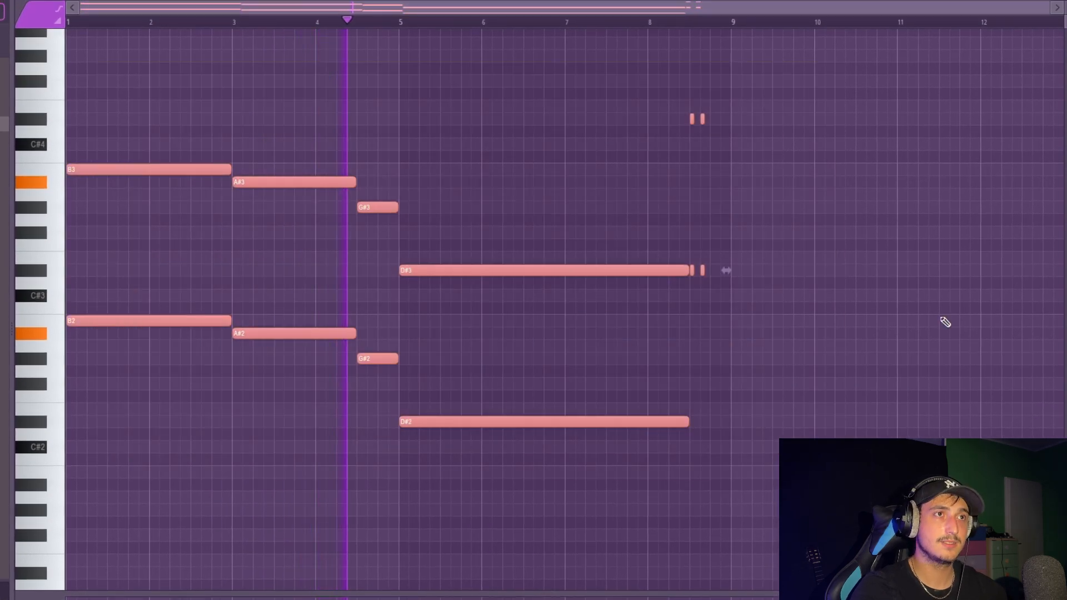
pyautogui.click(908, 335)
pyautogui.hotkey('ctrl', 'a')
pyautogui.scroll(1, 729, 219)
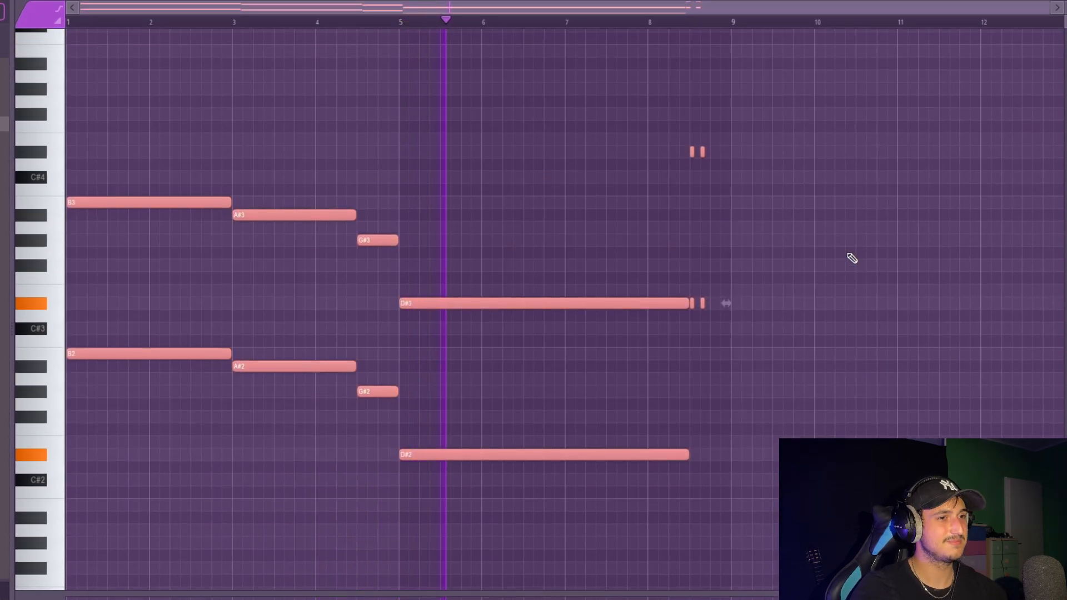
pyautogui.keyDown('ctrl'); pyautogui.click(809, 389); pyautogui.keyUp('ctrl')
pyautogui.scroll(2, 713, 224)
pyautogui.scroll(-2, 792, 245)
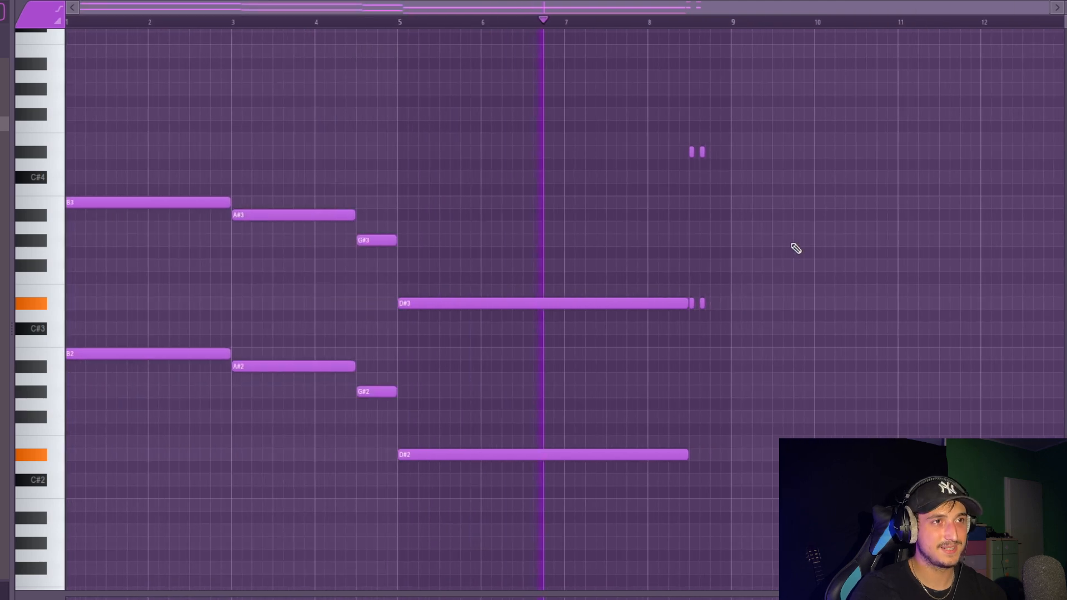
pyautogui.moveTo(779, 485); pyautogui.dragTo(61, 115)
pyautogui.moveTo(873, 487); pyautogui.dragTo(100, 125)
pyautogui.scroll(4, 748, 258)
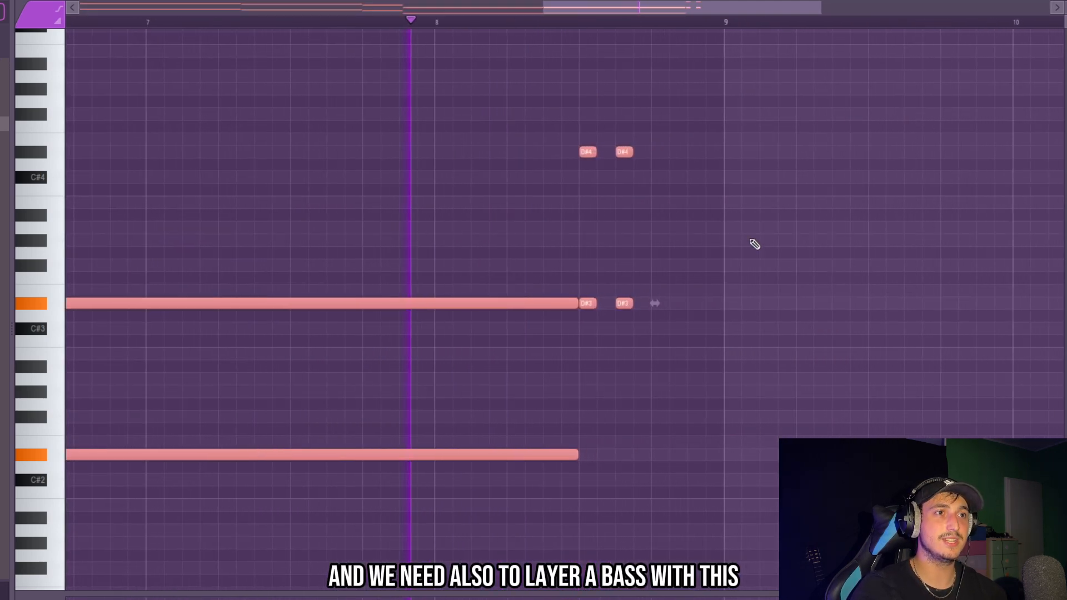
pyautogui.scroll(-2, 674, 333)
pyautogui.click(674, 348)
pyautogui.scroll(-3, 776, 269)
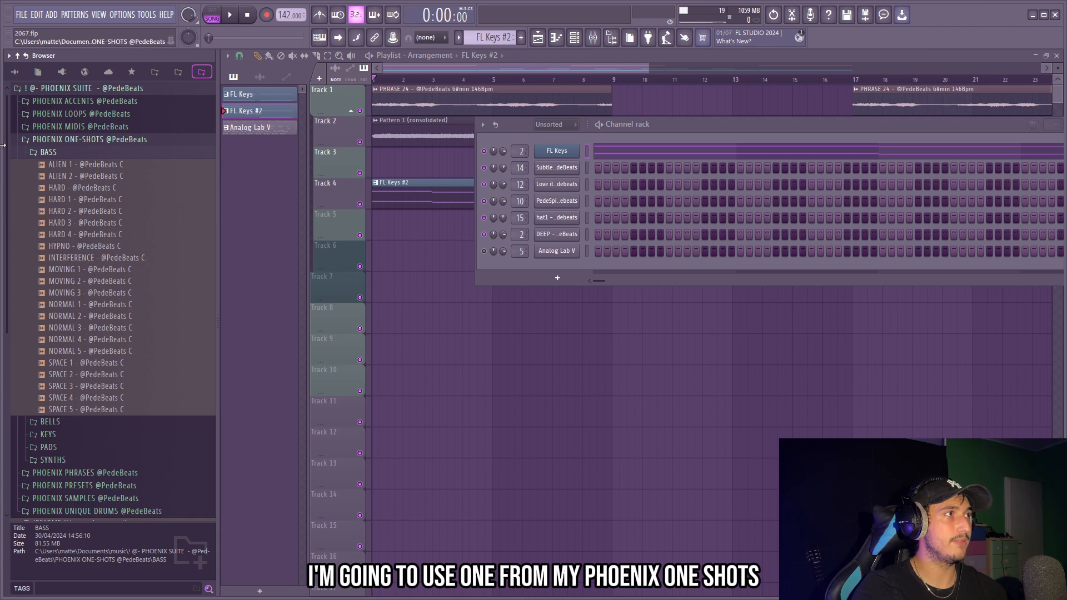
# Step: Add the SPACE 2 bass one-shot as a new channel and copy the FL Keys progression into it, starting on B4 and B5
pyautogui.click(84, 385)
pyautogui.moveTo(83, 386); pyautogui.dragTo(585, 234)
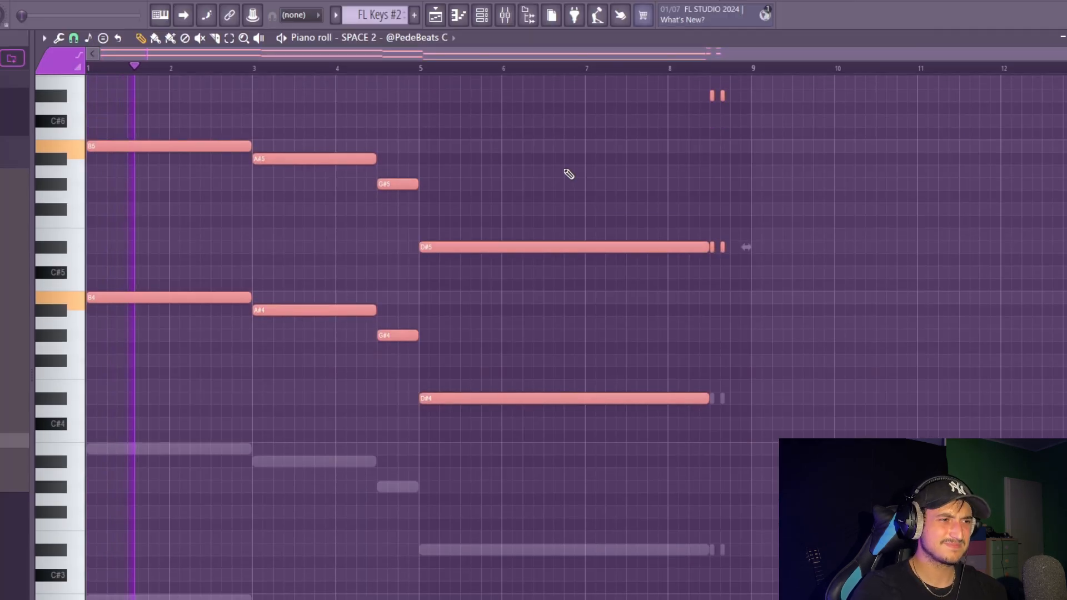
pyautogui.click(514, 20)
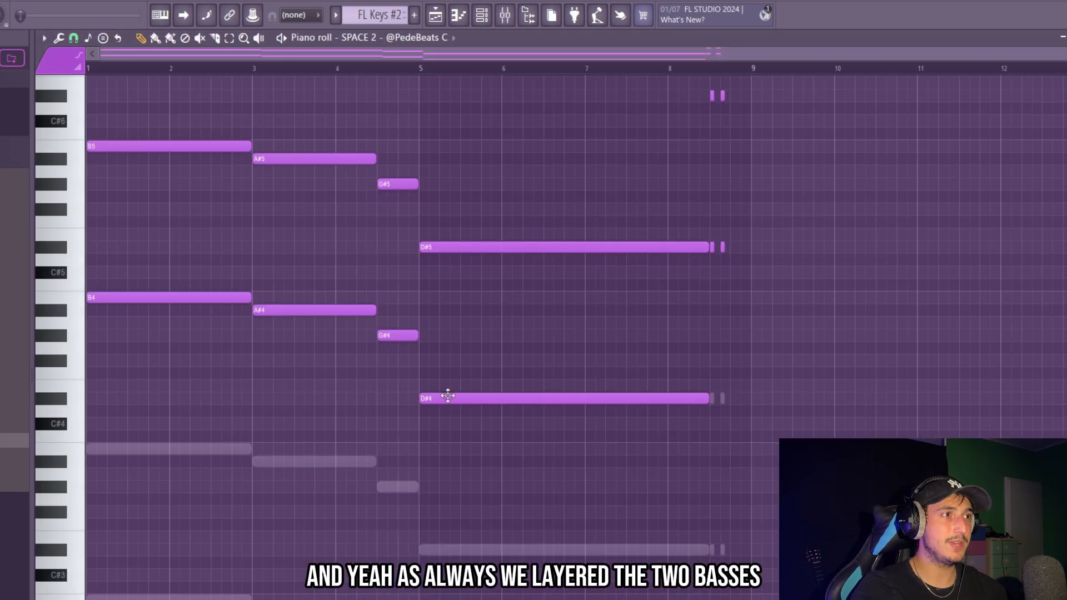
# Step: Lower the low end of the BASS mixer track with the low-shelf band 1 of Fruity parametric EQ 2
pyautogui.click(504, 16)
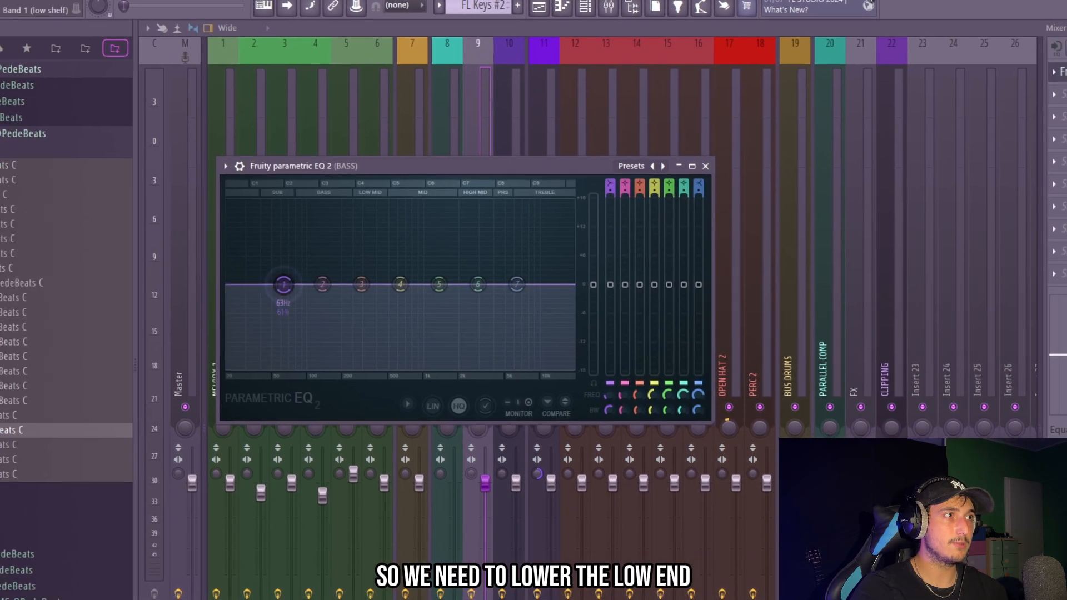
pyautogui.press('space')
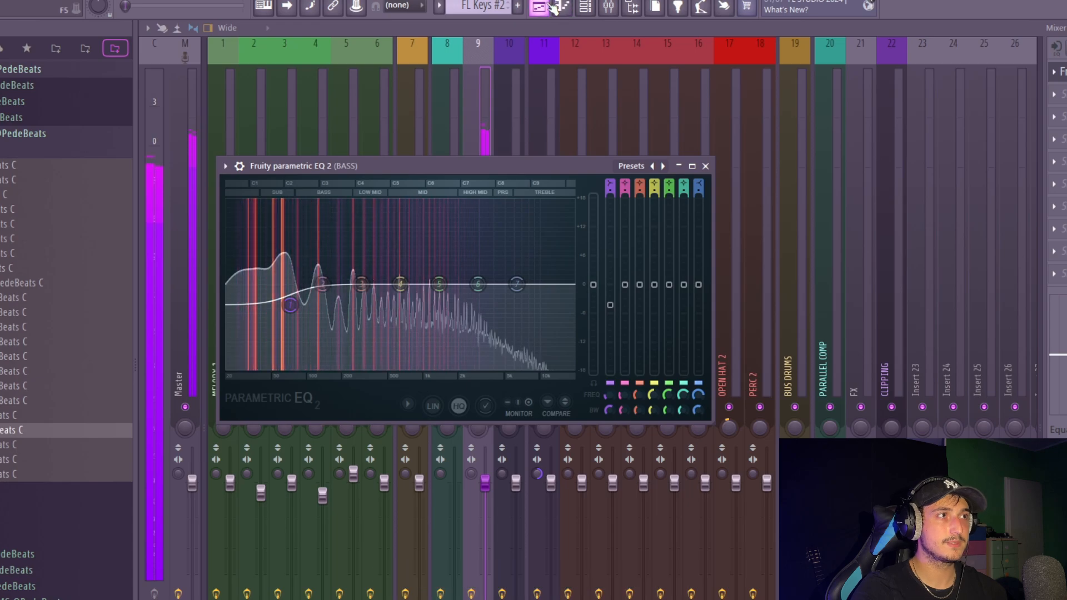
pyautogui.moveTo(290, 304); pyautogui.dragTo(304, 307)
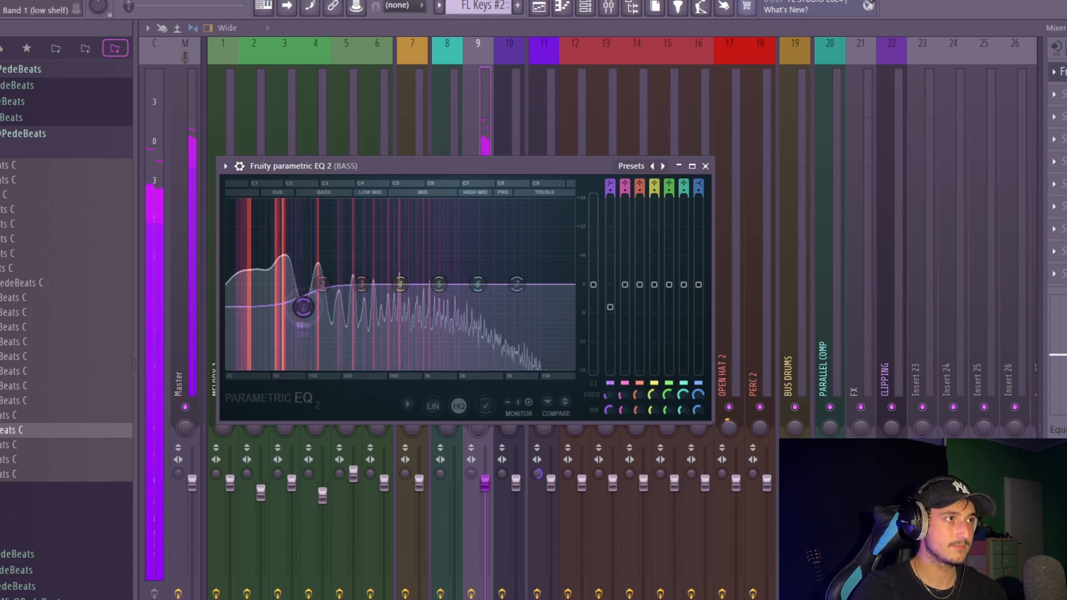
# Step: Review the SPACE 2 bass notes in the piano roll during playback, and check the playlist arrangement
pyautogui.click(585, 7)
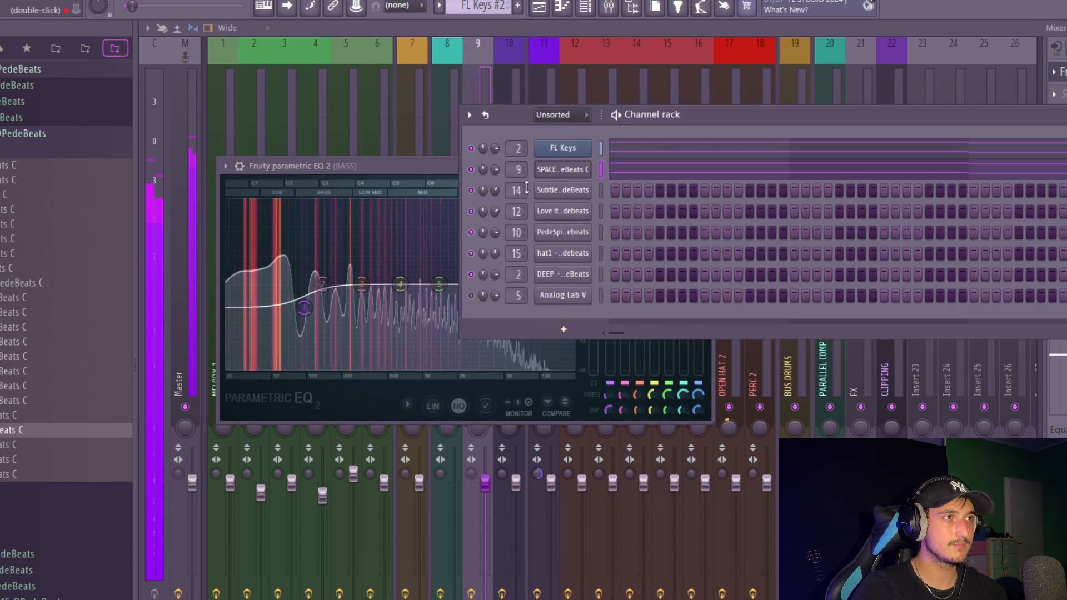
pyautogui.click(687, 170)
pyautogui.scroll(3, 879, 325)
pyautogui.moveTo(1064, 429); pyautogui.dragTo(328, 192)
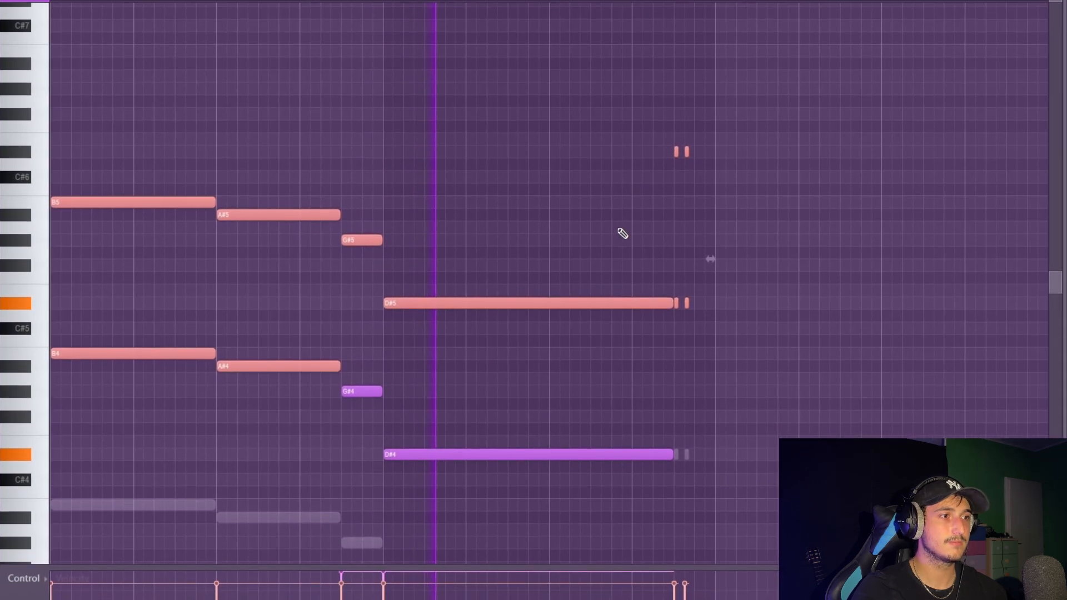
pyautogui.scroll(-3, 795, 339)
pyautogui.moveTo(825, 395); pyautogui.dragTo(140, 190)
pyautogui.keyDown('ctrl'); pyautogui.click(833, 270); pyautogui.keyUp('ctrl')
pyautogui.scroll(4, 833, 270)
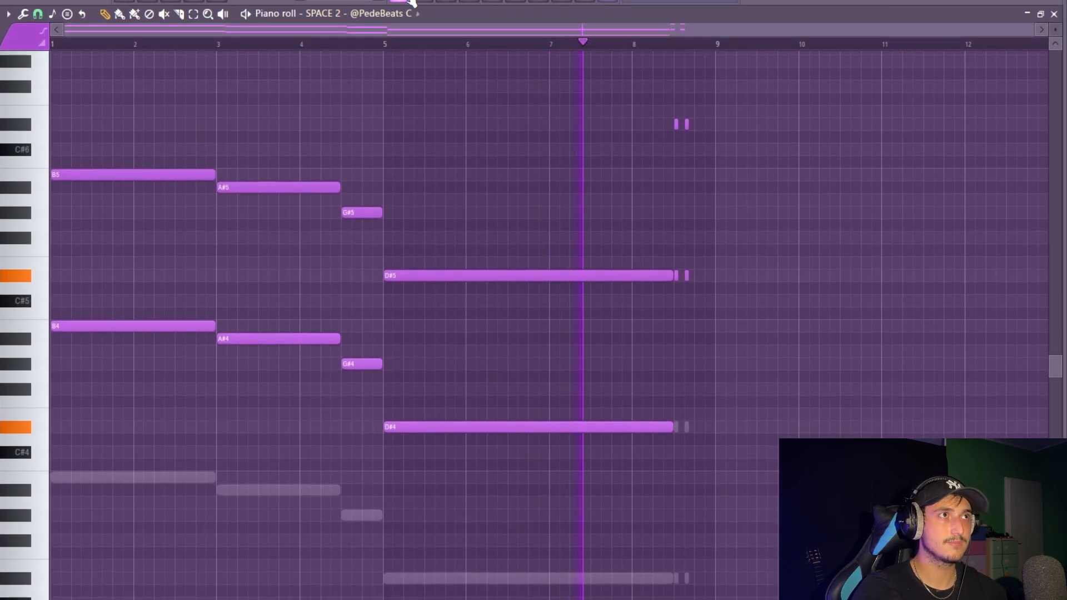
pyautogui.click(405, 1)
pyautogui.scroll(-2, 632, 307)
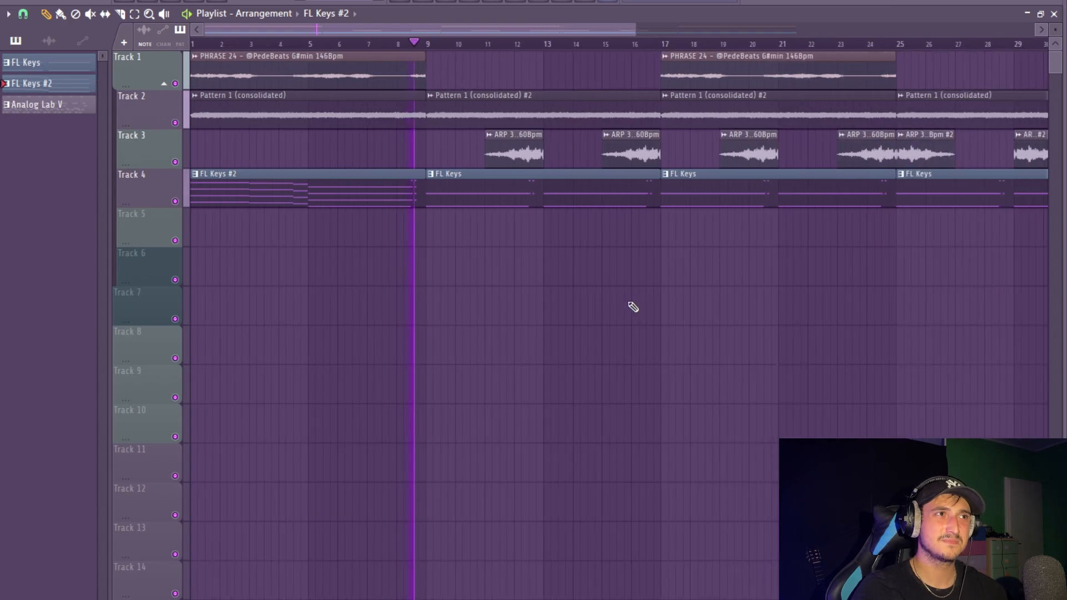
pyautogui.scroll(-3, 686, 311)
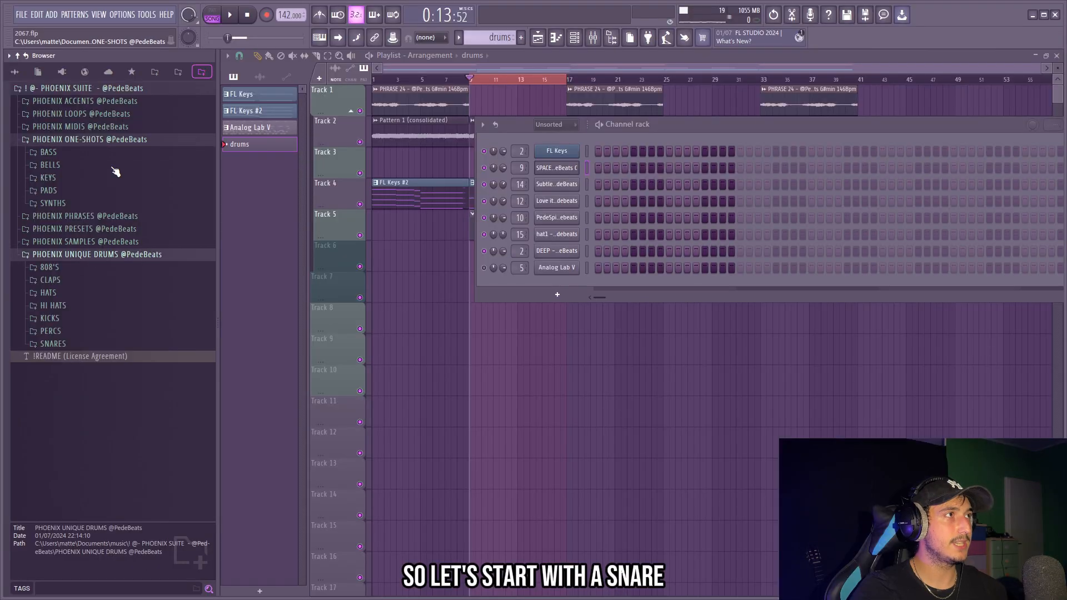
# Step: Load the HARD drum sample into the drums pattern and place C5 hits on beat 3 of bars 1 and 2
pyautogui.click(61, 344)
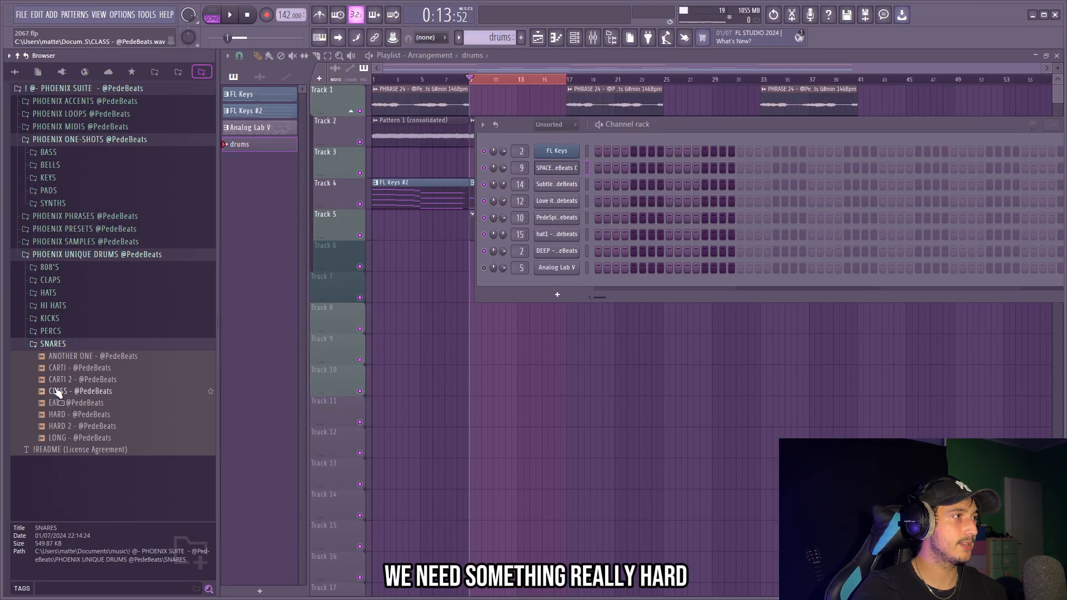
pyautogui.click(62, 379)
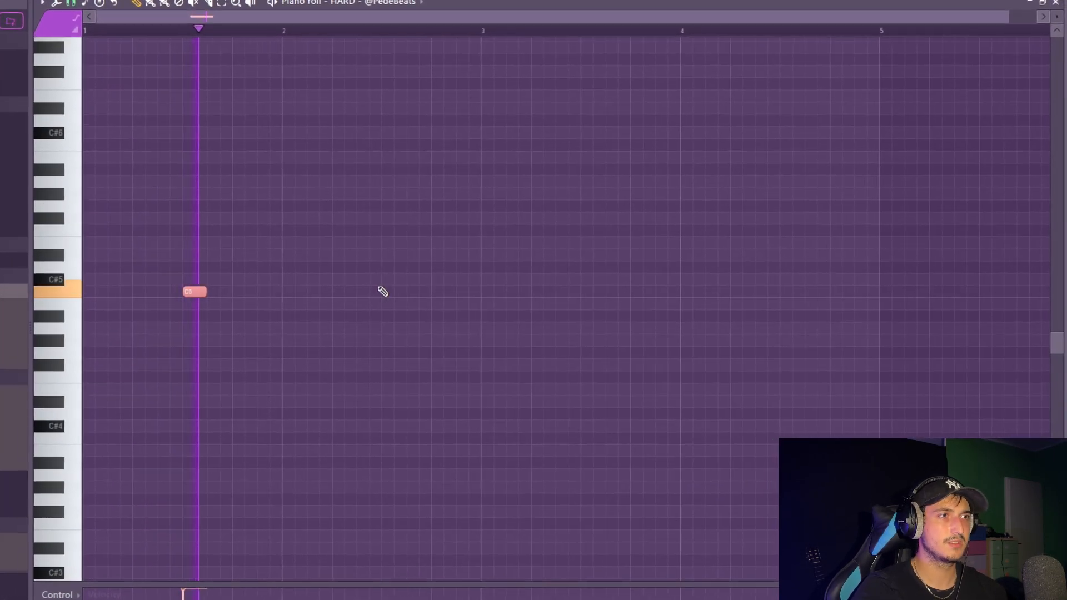
pyautogui.moveTo(378, 291); pyautogui.dragTo(472, 291)
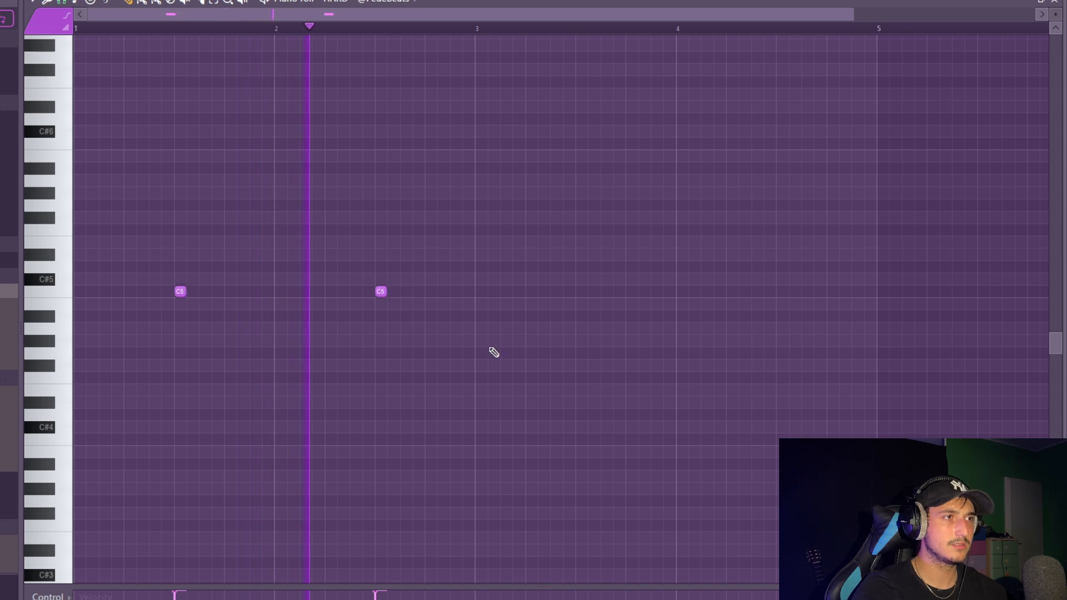
# Step: Repeat the HARD hits in bars 3 and 4, add an extra hit early in bar 4, and duplicate the pattern over bars 5 to 8
pyautogui.hotkey('ctrl', 'b')
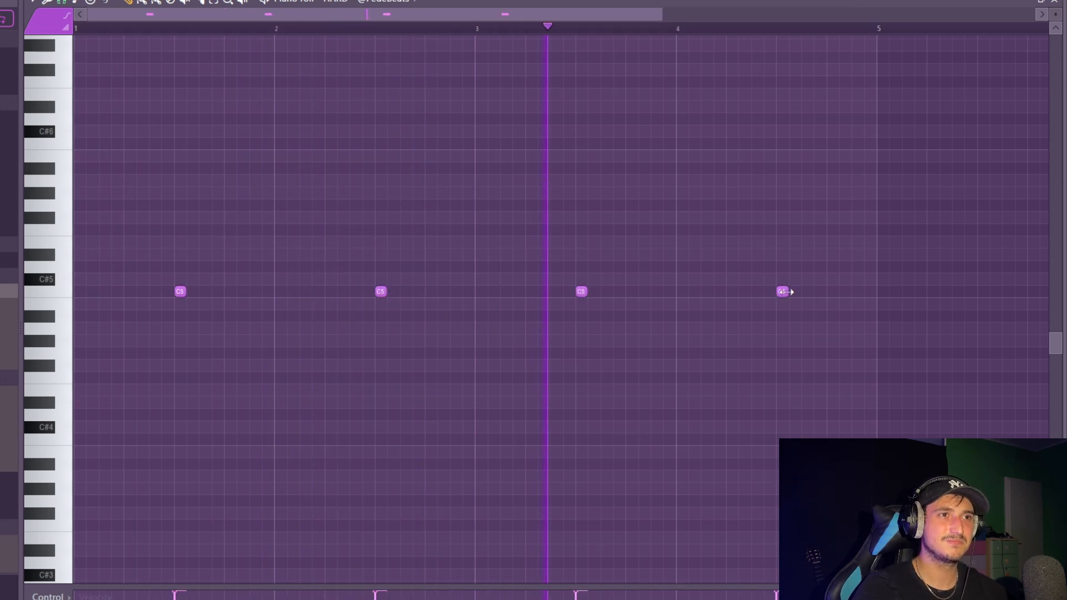
pyautogui.moveTo(798, 291); pyautogui.dragTo(710, 291)
pyautogui.scroll(-3, 857, 312)
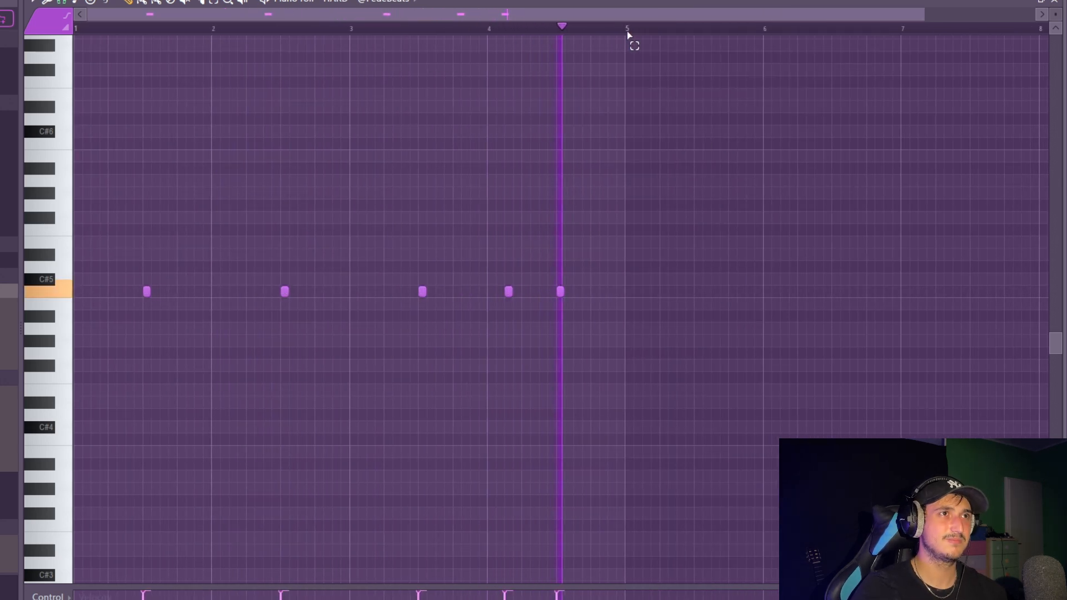
pyautogui.hotkey('ctrl', 'b')
pyautogui.scroll(-2, 534, 119)
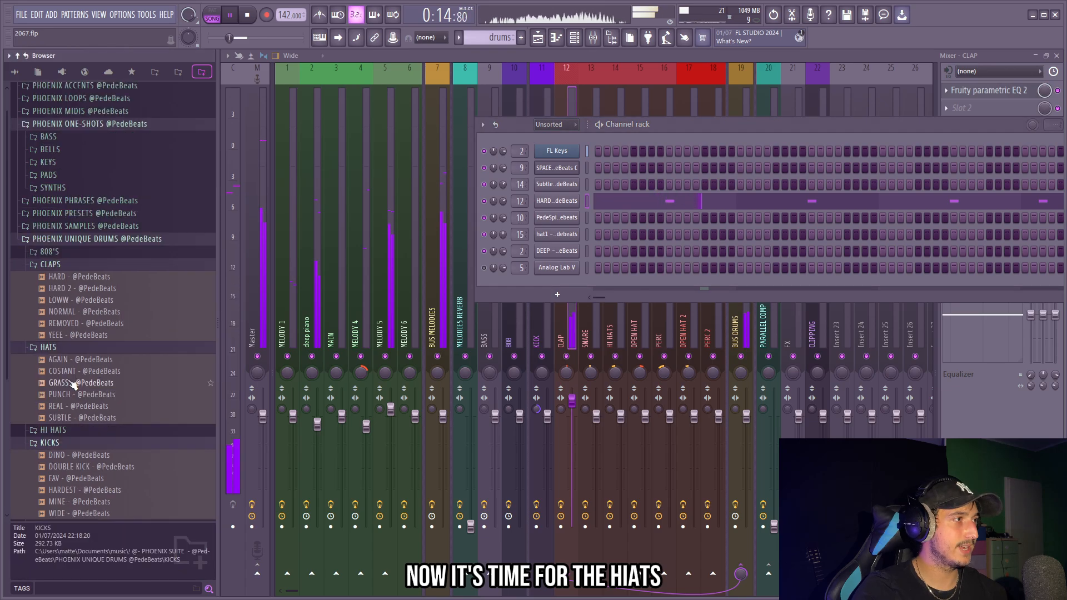
# Step: Replace the Subtle sample on mixer track 14 with the RELATIVE hi-hat, hitting every two steps, and open its notes in the piano roll
pyautogui.click(84, 371)
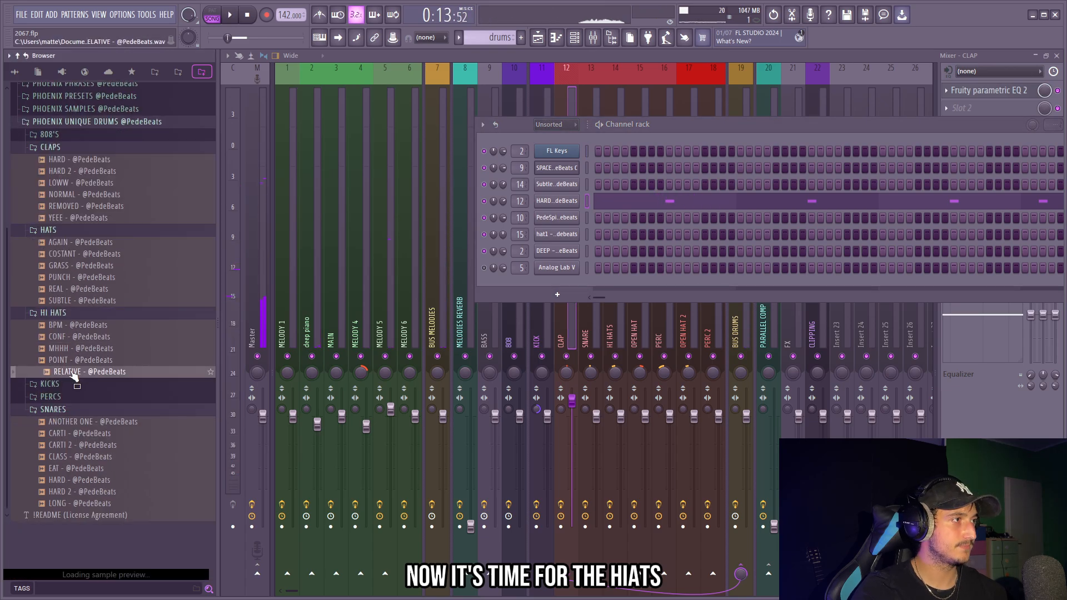
pyautogui.moveTo(84, 371); pyautogui.dragTo(556, 184)
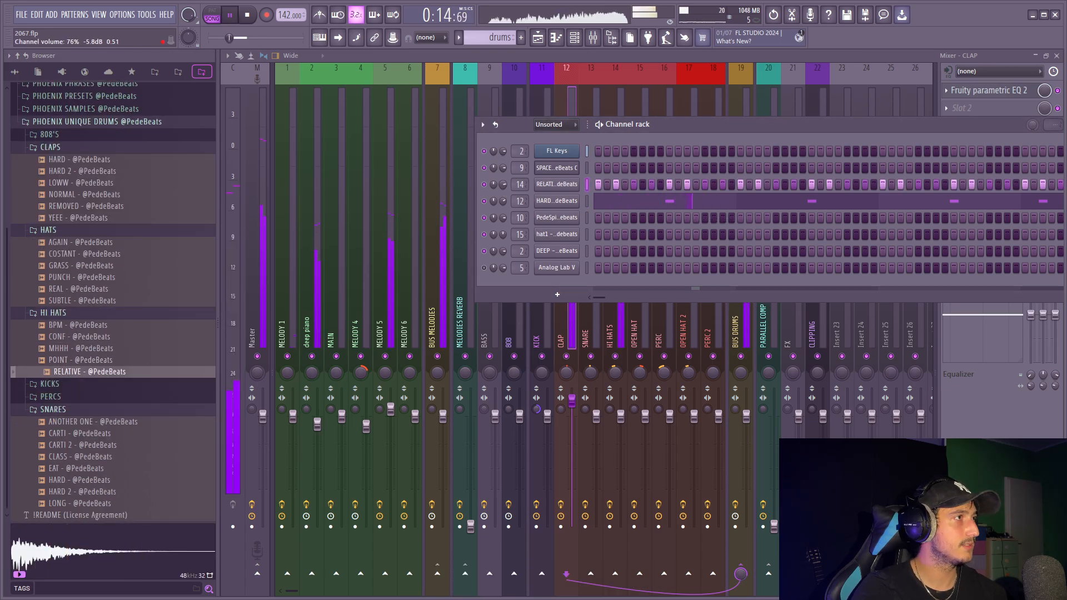
pyautogui.rightClick(566, 188)
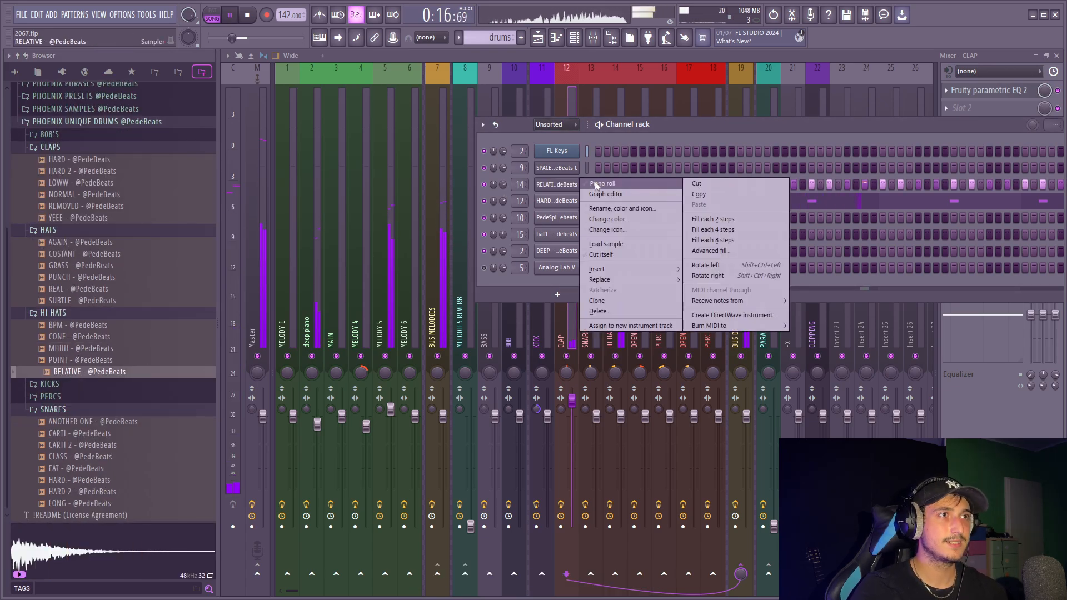
pyautogui.click(596, 184)
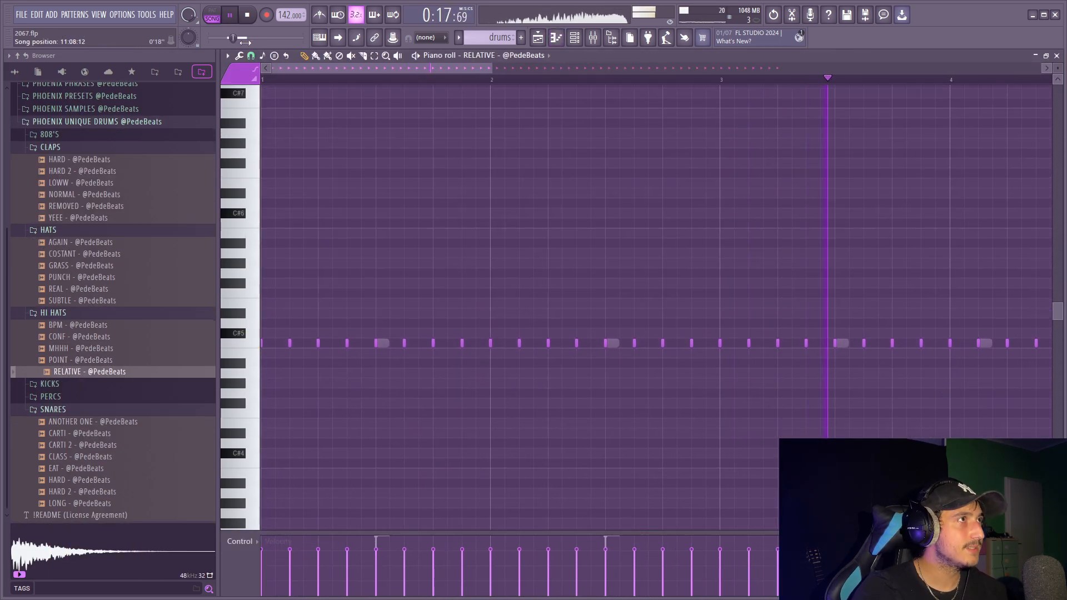
pyautogui.click(227, 55)
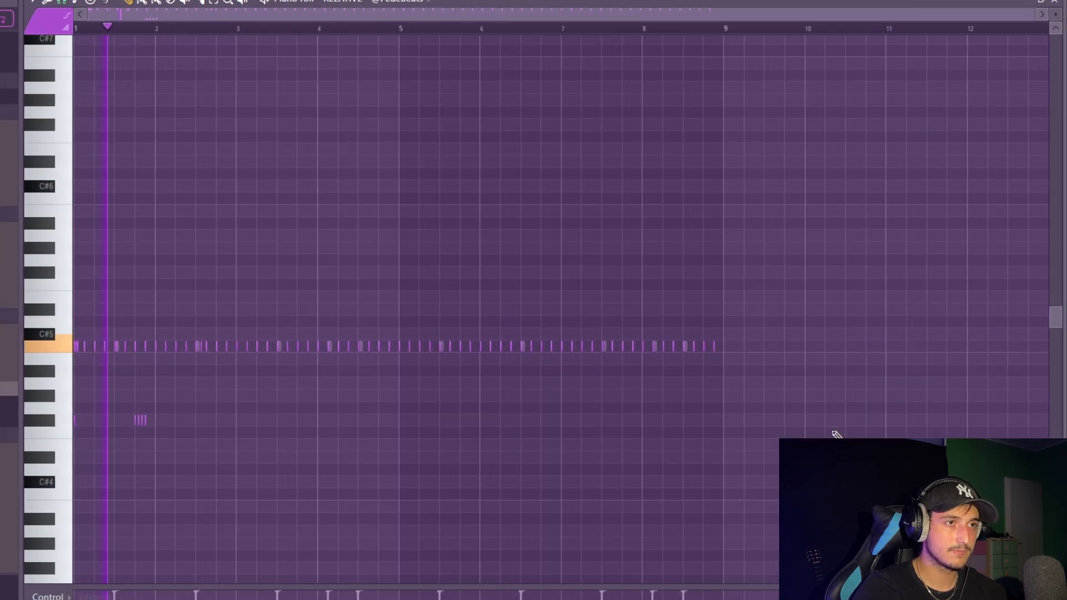
# Step: Delete the RELATIVE hi-hat notes from bar 3 onward, keeping the two-bar pattern with its roll
pyautogui.moveTo(876, 411); pyautogui.dragTo(391, 259)
pyautogui.moveTo(234, 251); pyautogui.dragTo(234, 250)
pyautogui.press('Delete')
pyautogui.scroll(4, 240, 261)
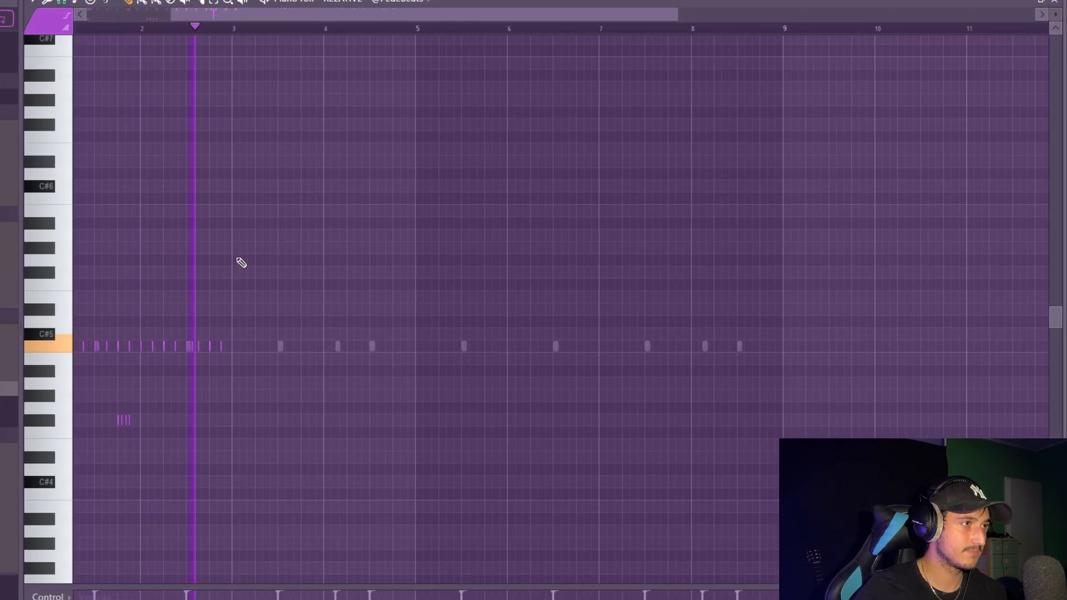
# Step: Show note panning in the control lane and spread the low hi-hat roll's notes progressively from one side to the other
pyautogui.click(49, 597)
pyautogui.click(79, 535)
pyautogui.moveTo(424, 461); pyautogui.dragTo(143, 395)
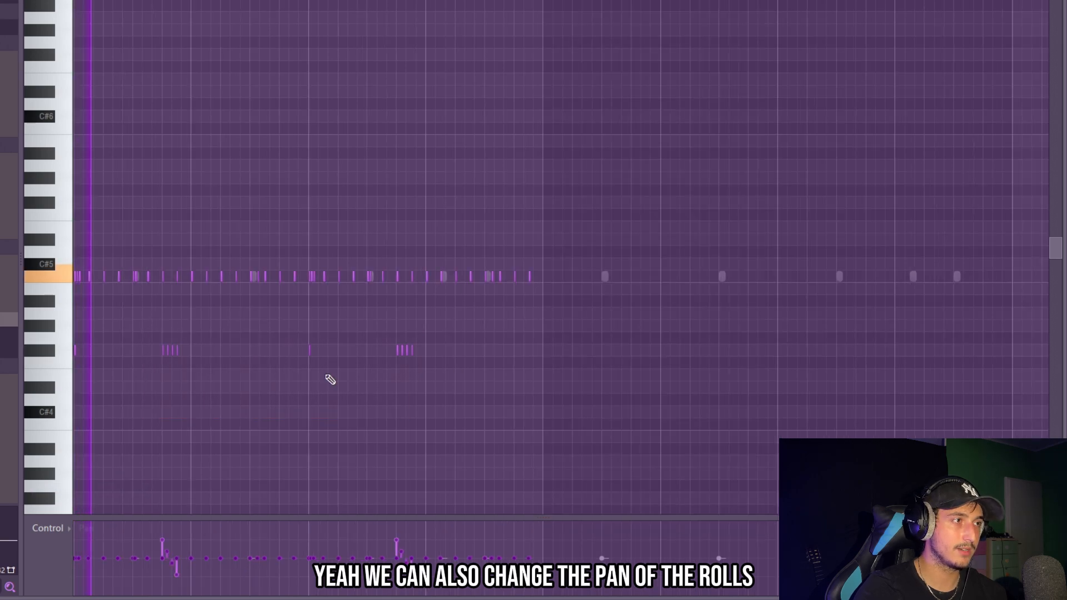
# Step: Extend the RELATIVE hi-hat pattern to eight bars, varying bars 4 and 8 with lower hits on G4 and F#3
pyautogui.scroll(-2, 456, 369)
pyautogui.scroll(5, 417, 369)
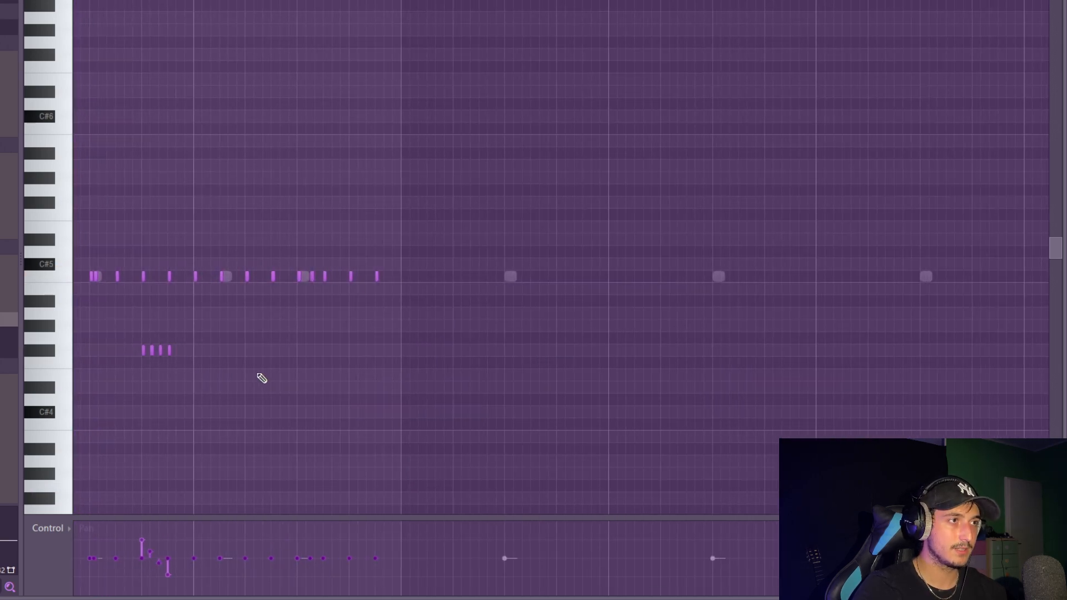
pyautogui.moveTo(388, 281); pyautogui.dragTo(443, 314)
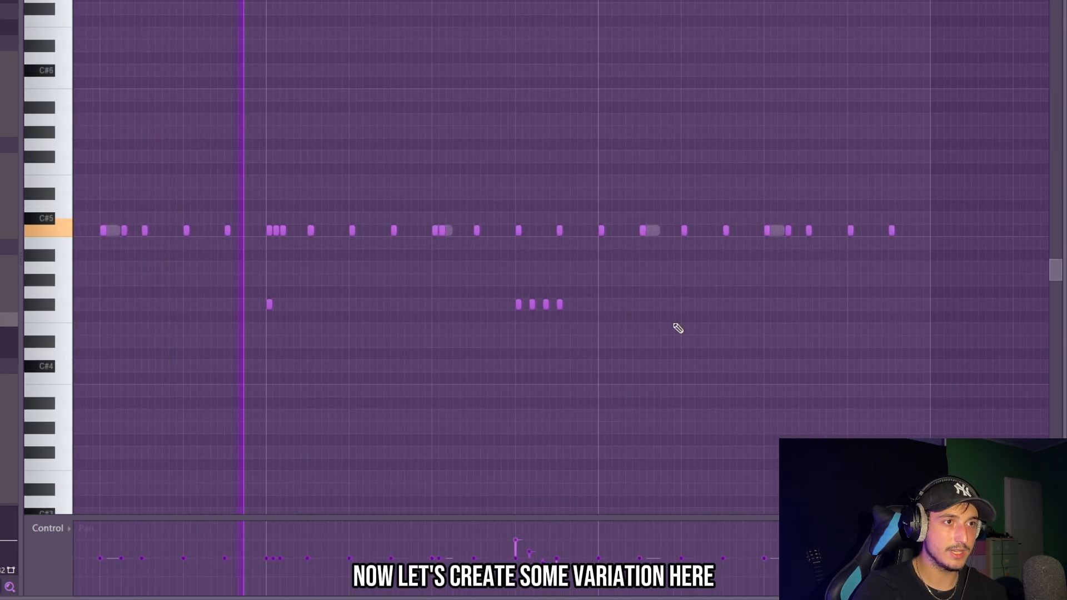
pyautogui.scroll(2, 678, 328)
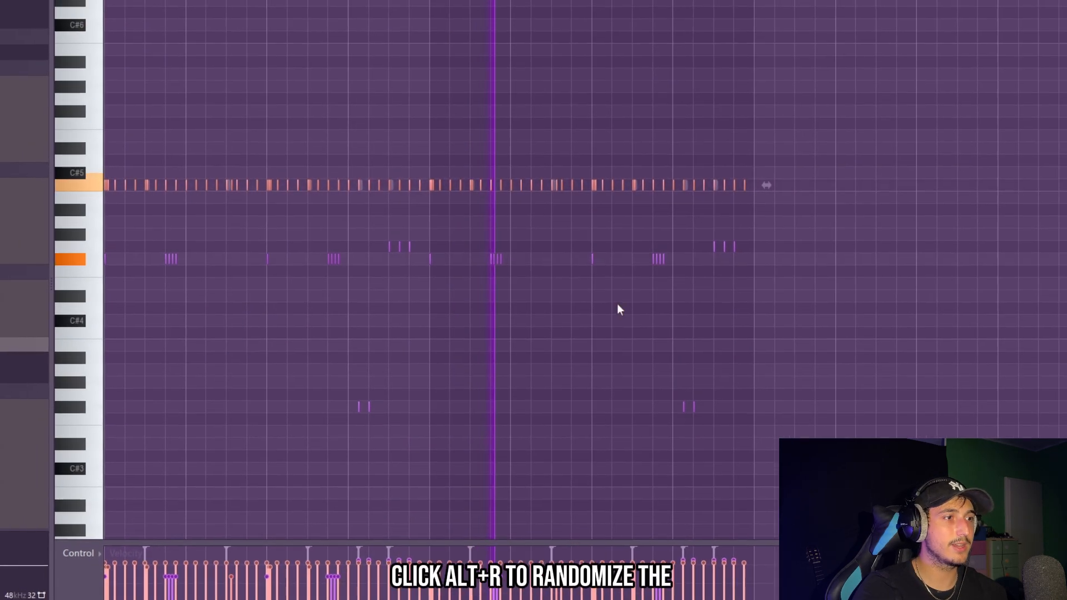
# Step: Randomize the pan and velocity levels of the C5 hi-hat notes and select the HI HATS mixer track
pyautogui.hotkey('alt', 'r')
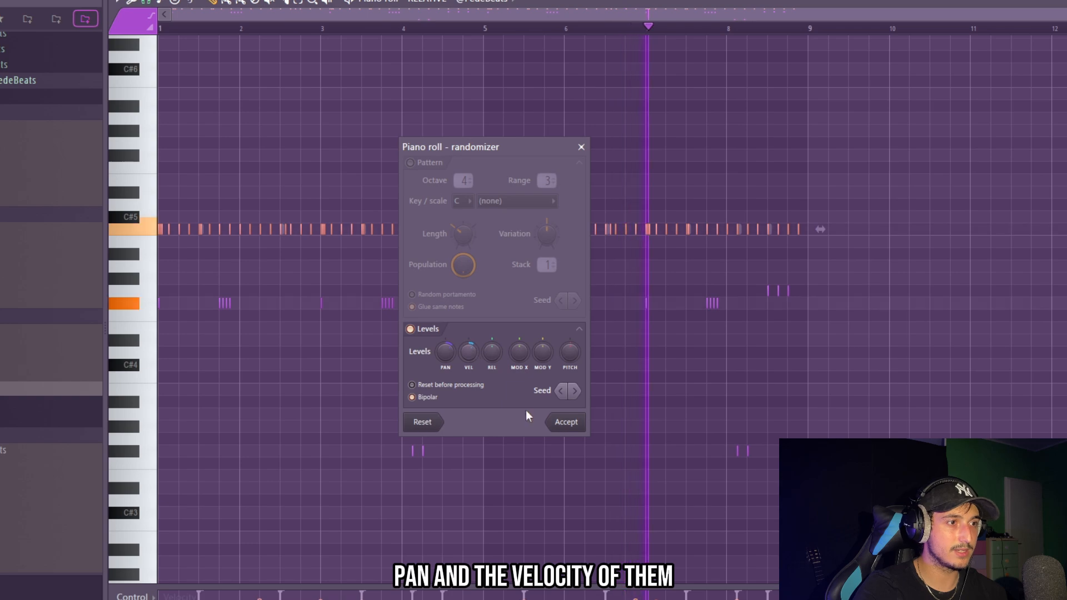
pyautogui.click(567, 422)
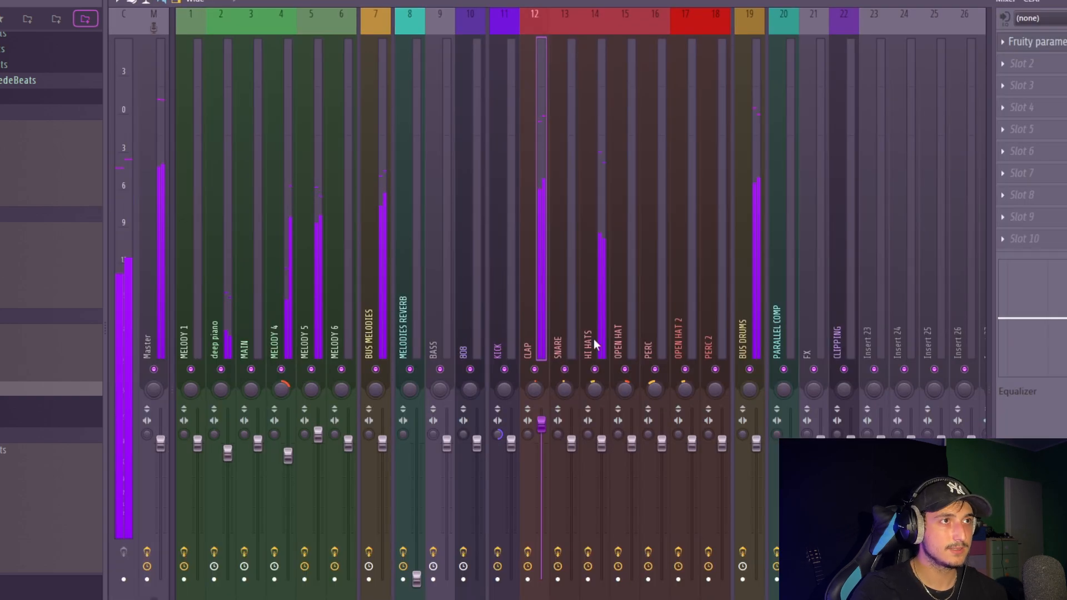
pyautogui.click(609, 452)
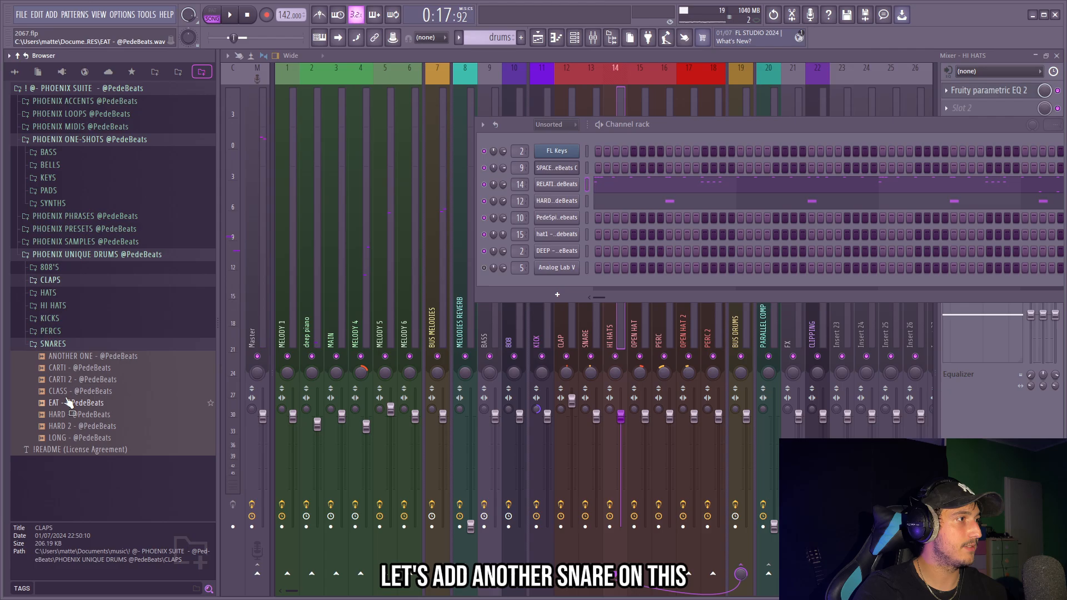
# Step: Add the CLASS snare on mixer track 13, hitting late in bar 1 and early in bar 2, and pan the hits to opposite sides
pyautogui.click(66, 402)
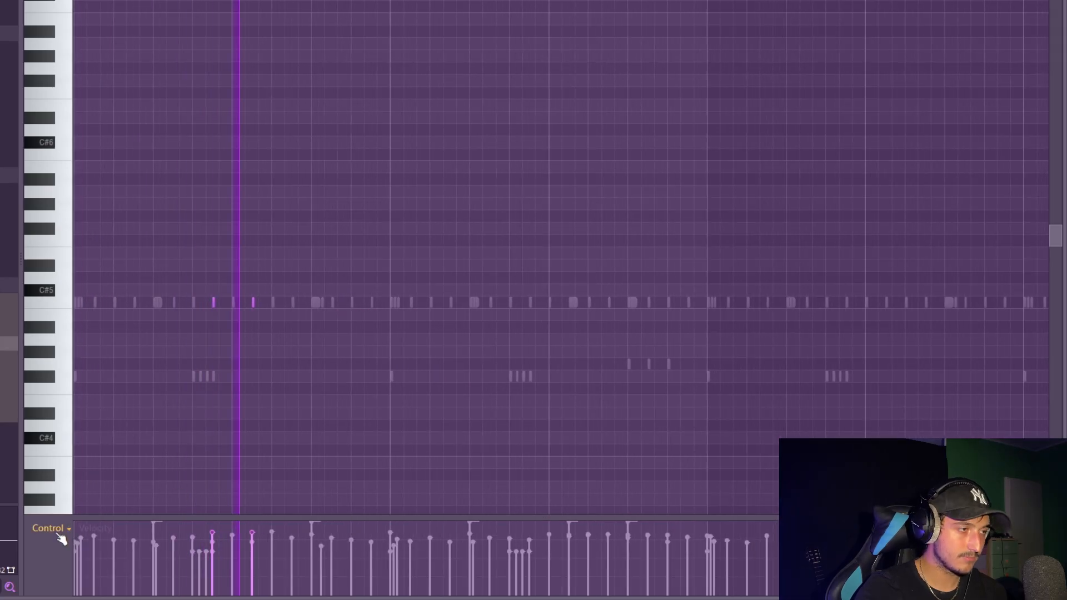
pyautogui.click(59, 532)
pyautogui.click(83, 490)
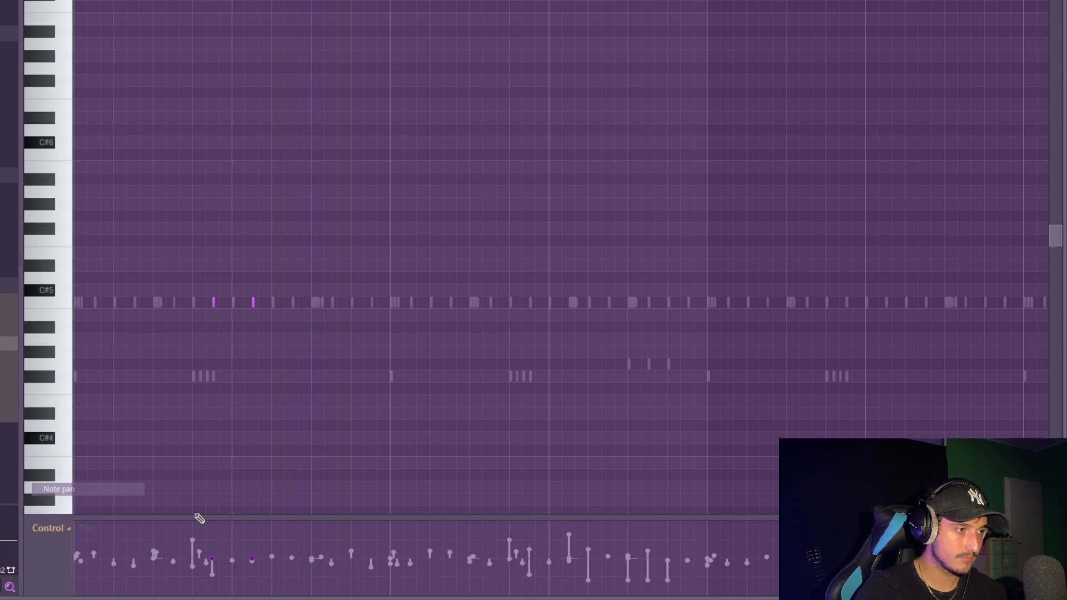
pyautogui.click(213, 545)
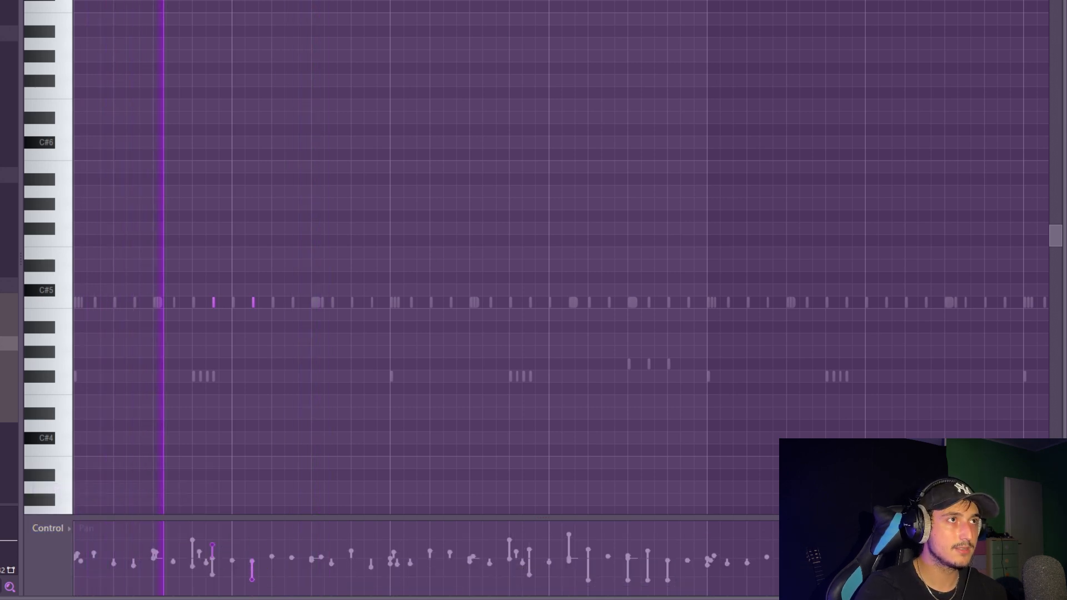
# Step: Add a late CLASS snare hit in bar 3 and a pitched-up three-note roll in bar 4, and repeat the pattern over eight bars
pyautogui.hotkey('ctrl', 'a')
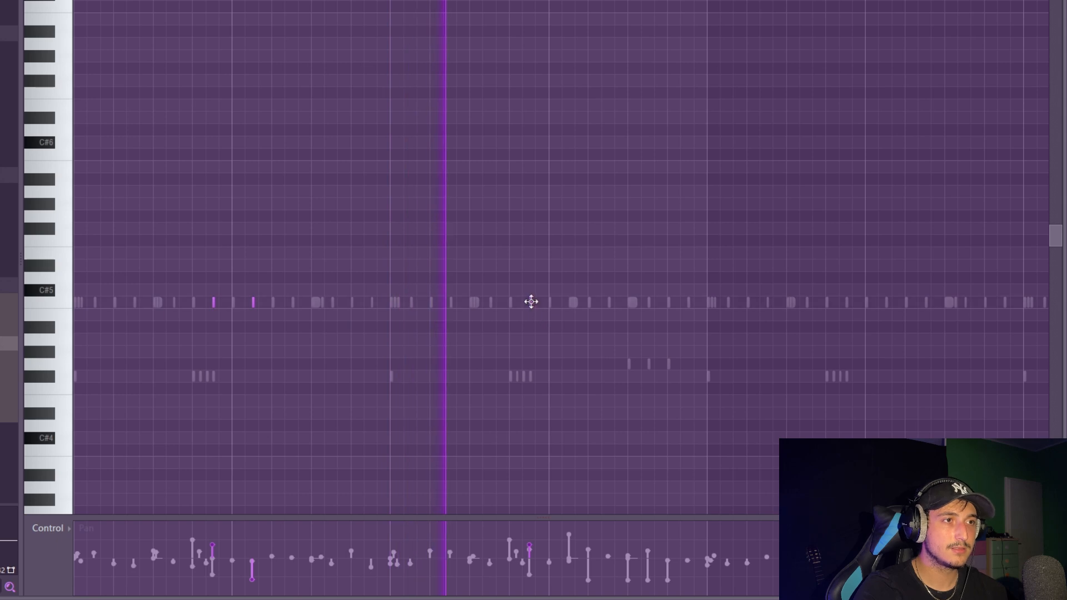
pyautogui.scroll(4, 609, 308)
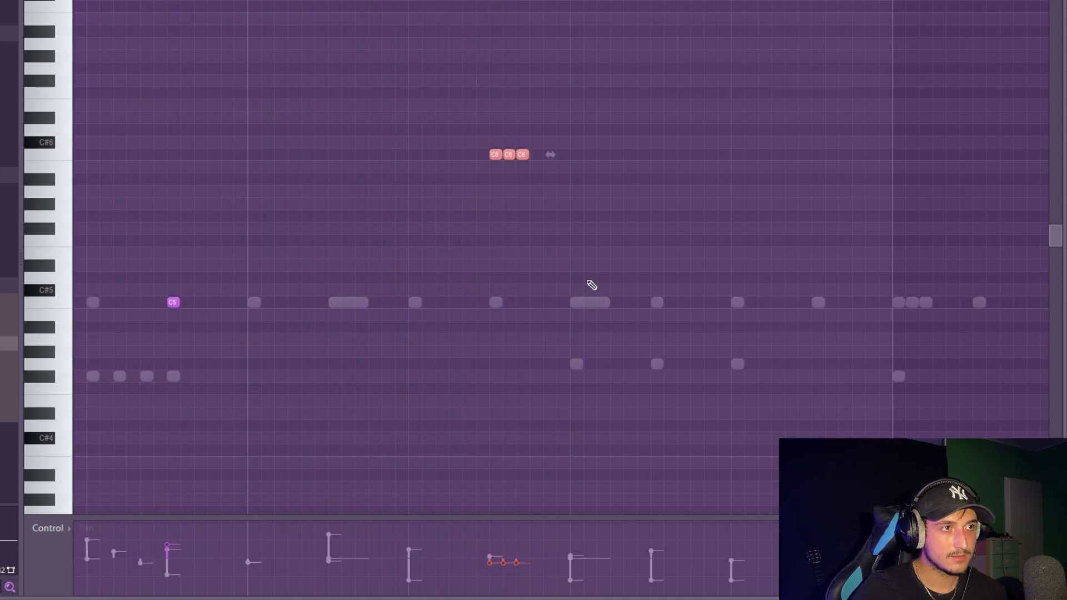
pyautogui.scroll(-4, 633, 236)
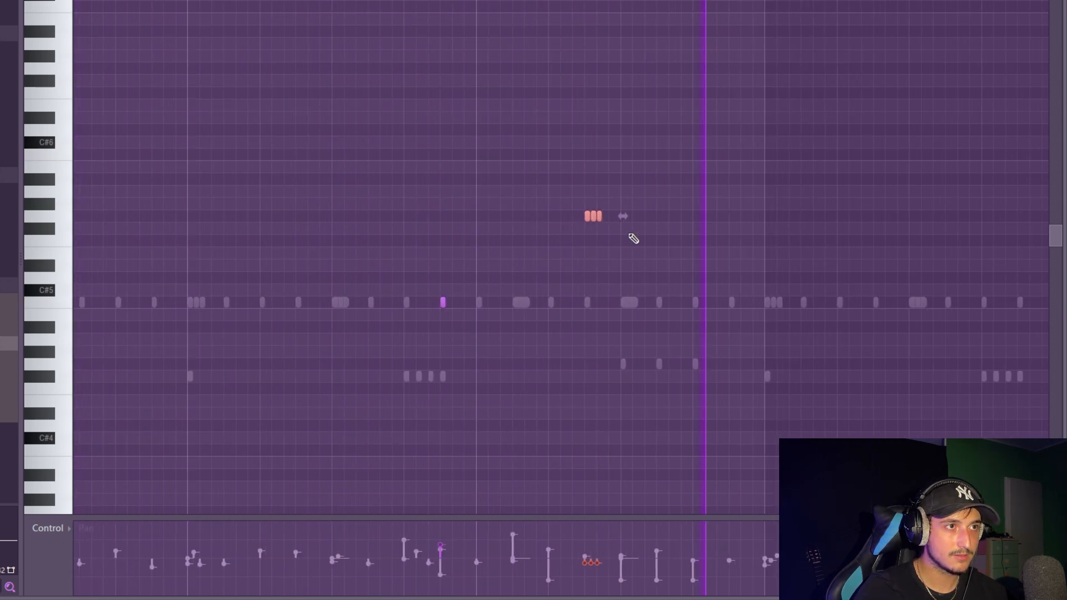
pyautogui.scroll(-3, 634, 238)
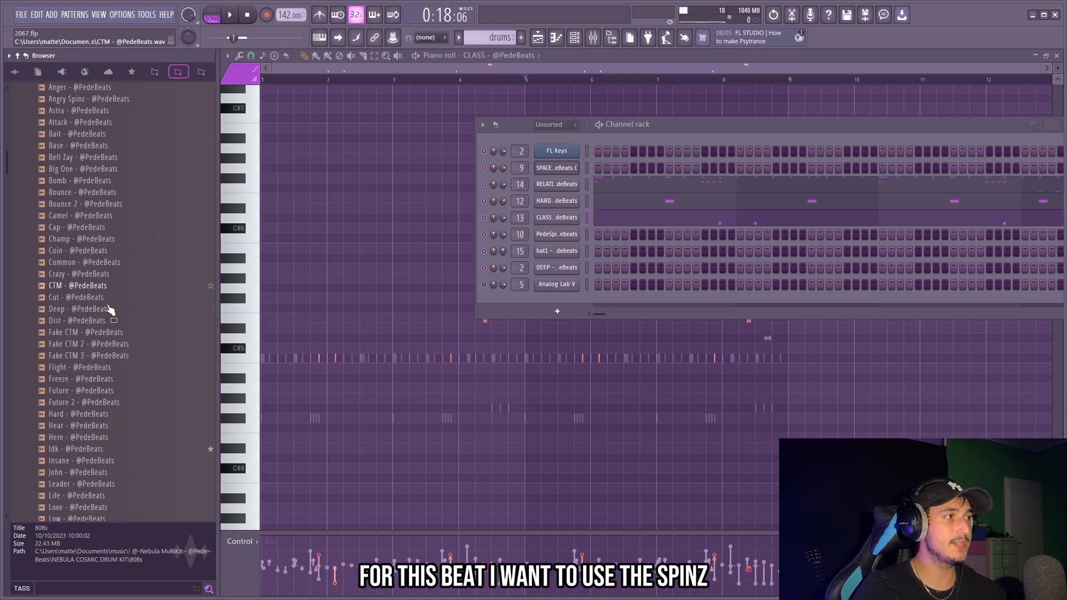
# Step: Load the Spinz 4 808 from the Nebula kit into the channel rack and open its piano roll
pyautogui.scroll(-10, 109, 310)
pyautogui.moveTo(108, 353); pyautogui.dragTo(355, 207)
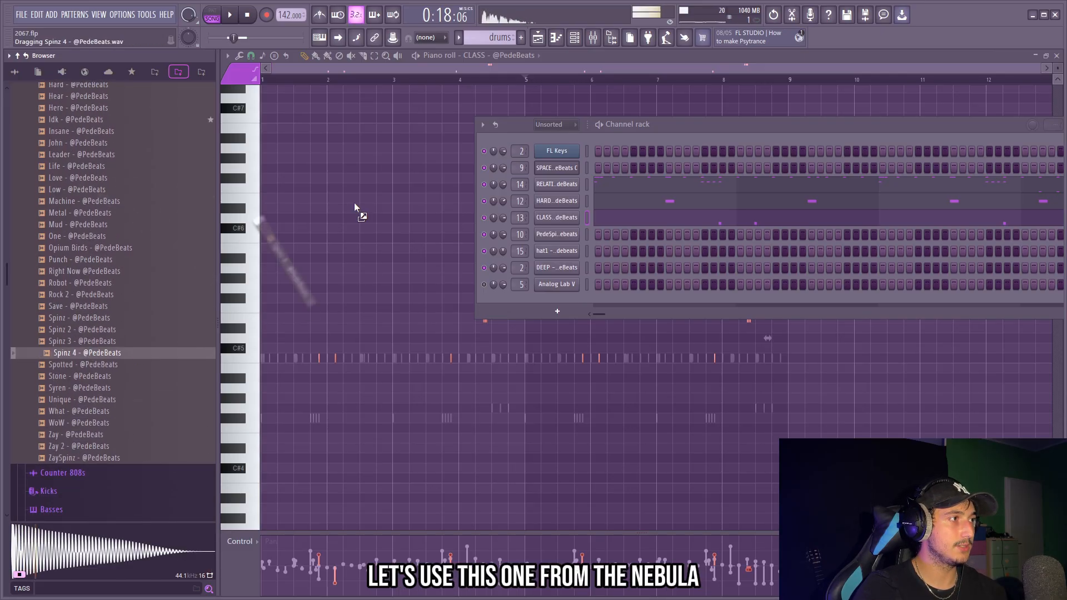
pyautogui.moveTo(555, 232); pyautogui.dragTo(554, 232)
pyautogui.rightClick(554, 232)
pyautogui.click(611, 231)
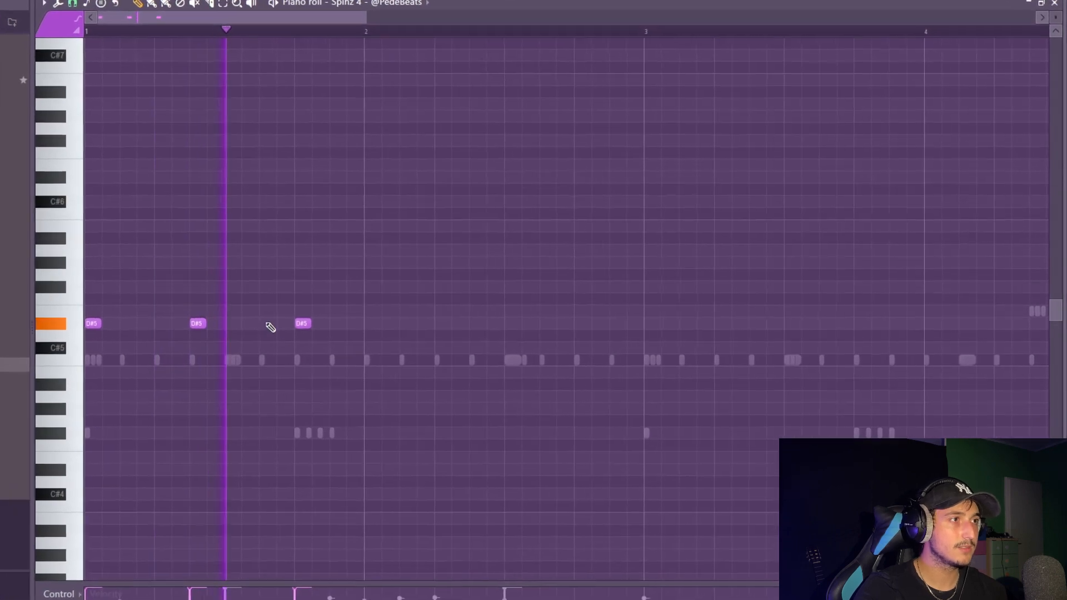
# Step: Write the 808 line on D#5 up to bar 3 with an F#5 roll ending bar 2, and join the notes with quick legato
pyautogui.click(268, 324)
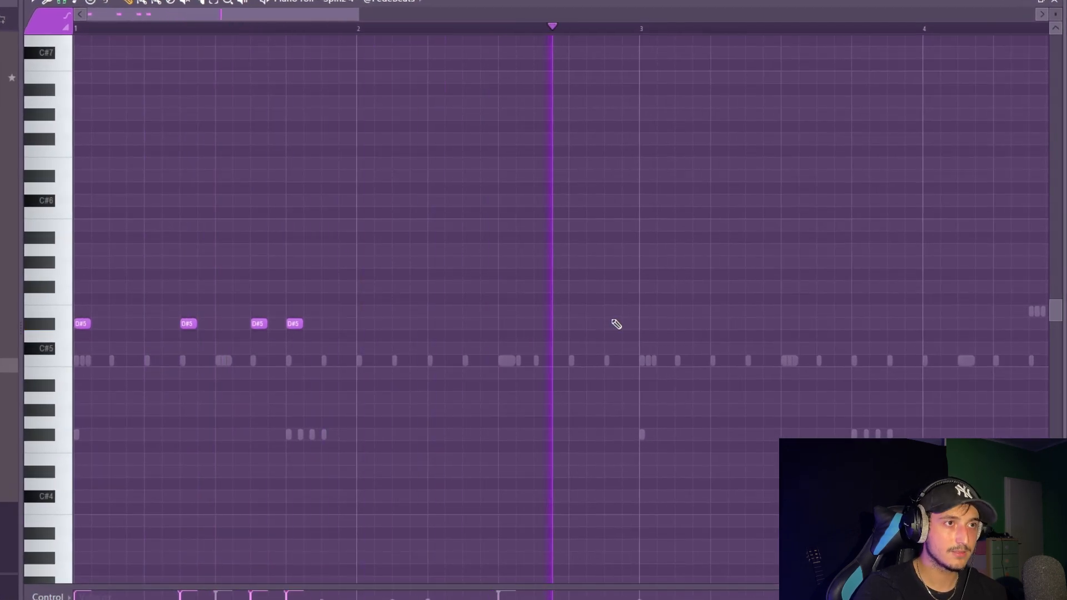
pyautogui.click(653, 323)
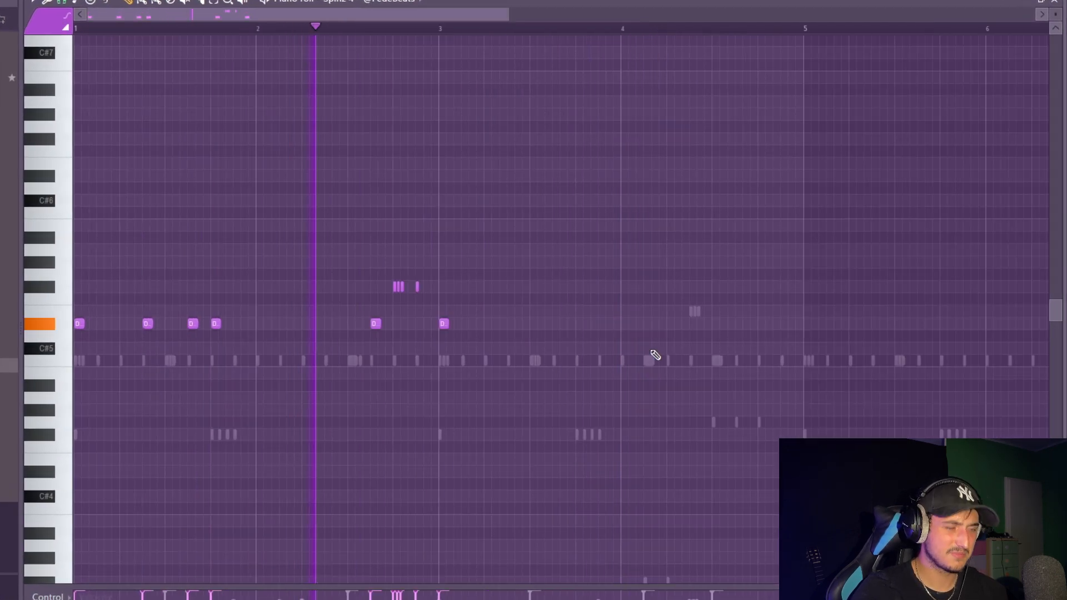
pyautogui.hotkey('alt', 'l')
pyautogui.press('Return')
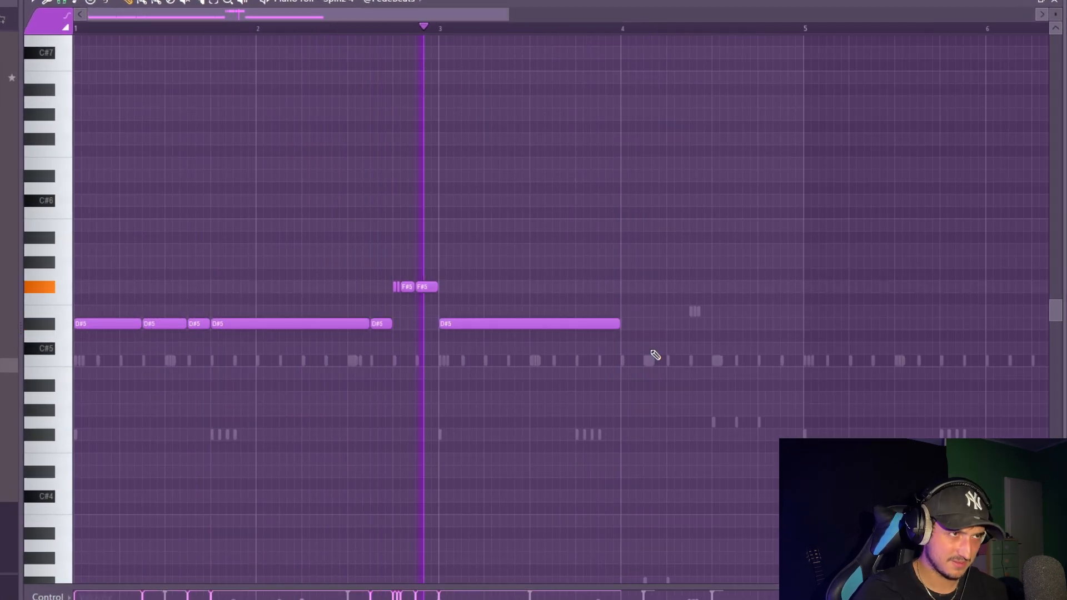
# Step: Complete the 808 line through bar 4 with closing B5 and A#5 notes, and duplicate it over bars 5 to 8
pyautogui.scroll(2, 524, 371)
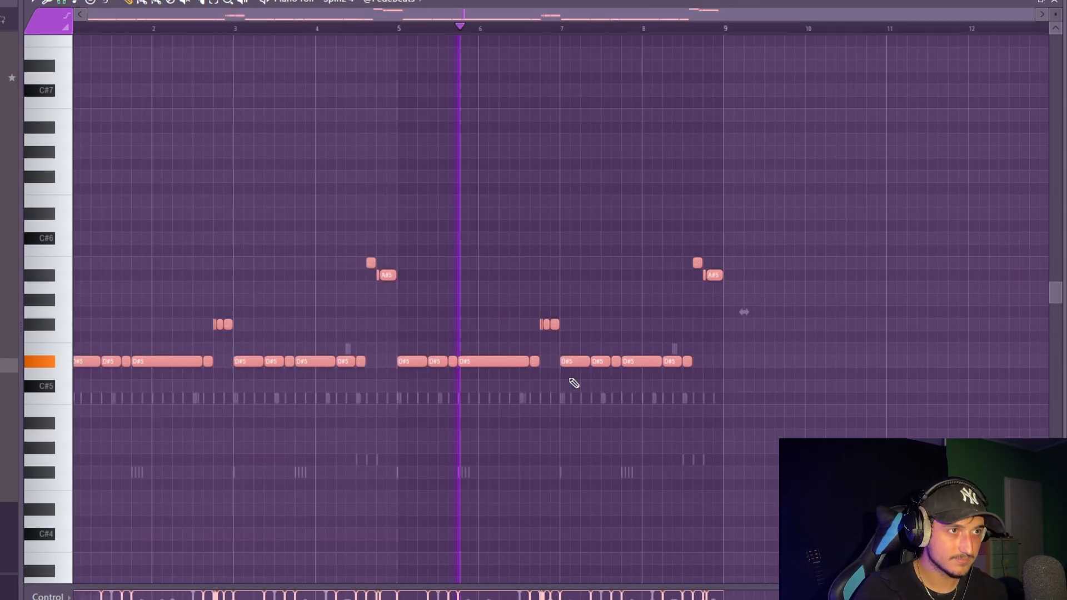
pyautogui.moveTo(835, 390); pyautogui.dragTo(14, 148)
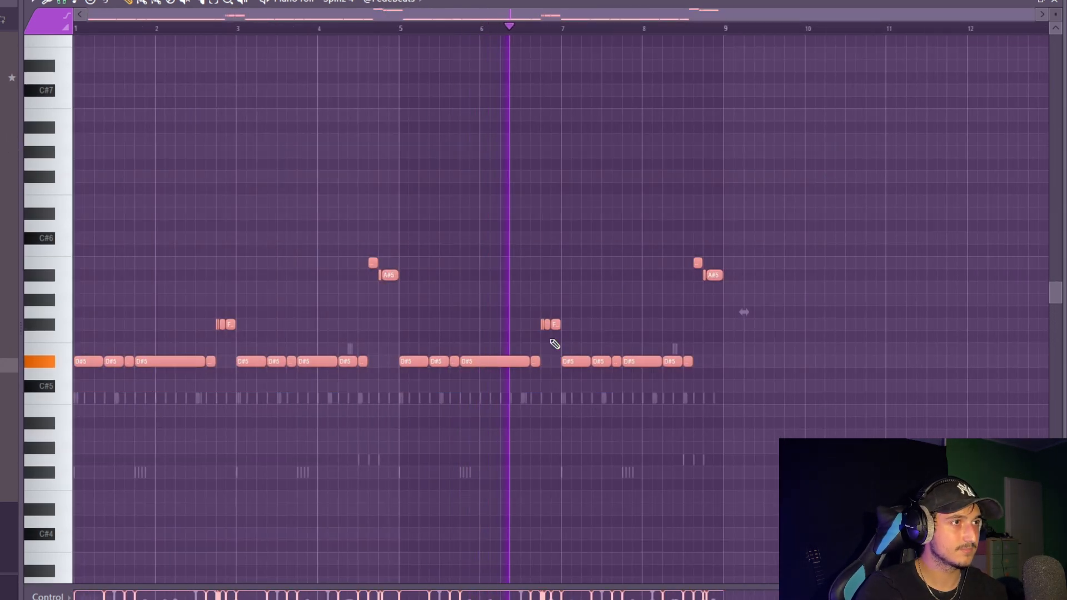
pyautogui.scroll(3, 699, 393)
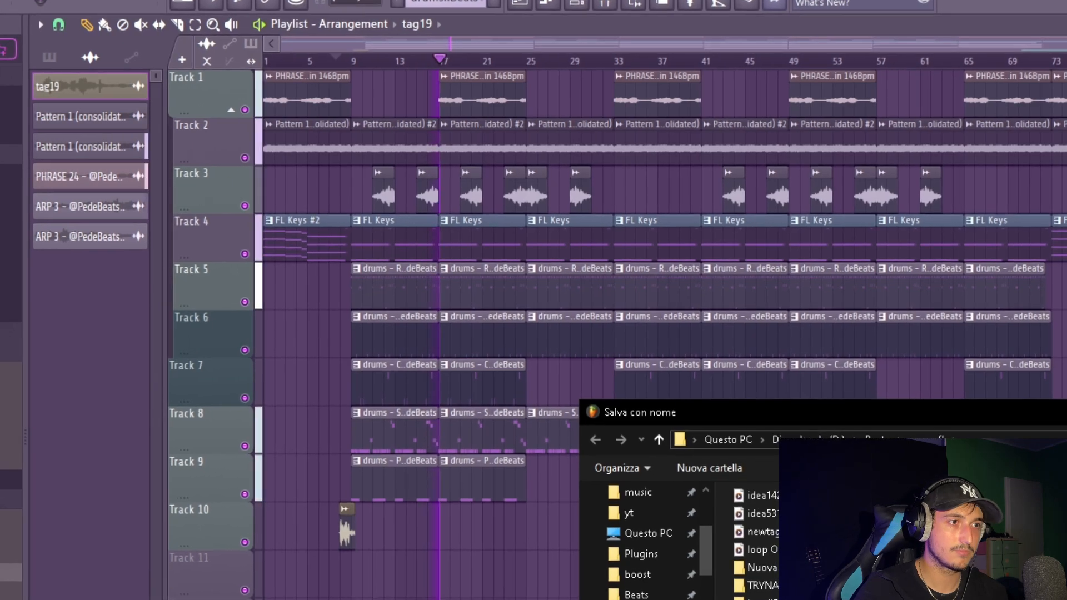
# Step: Browse the folders in the save dialog for a location for the file
pyautogui.press('Return')
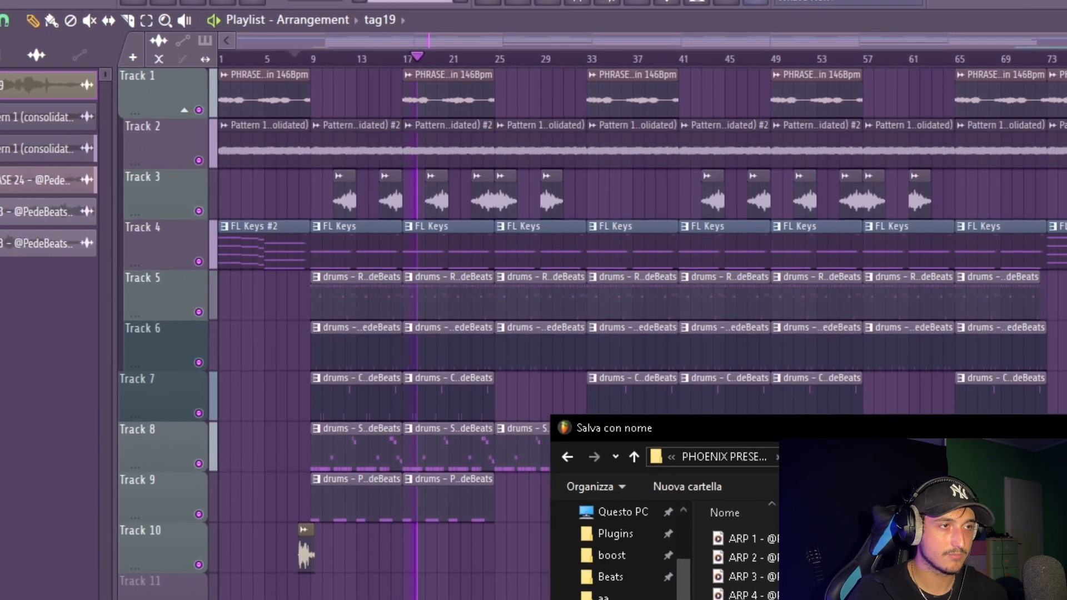
pyautogui.click(640, 597)
pyautogui.scroll(-4, 598, 561)
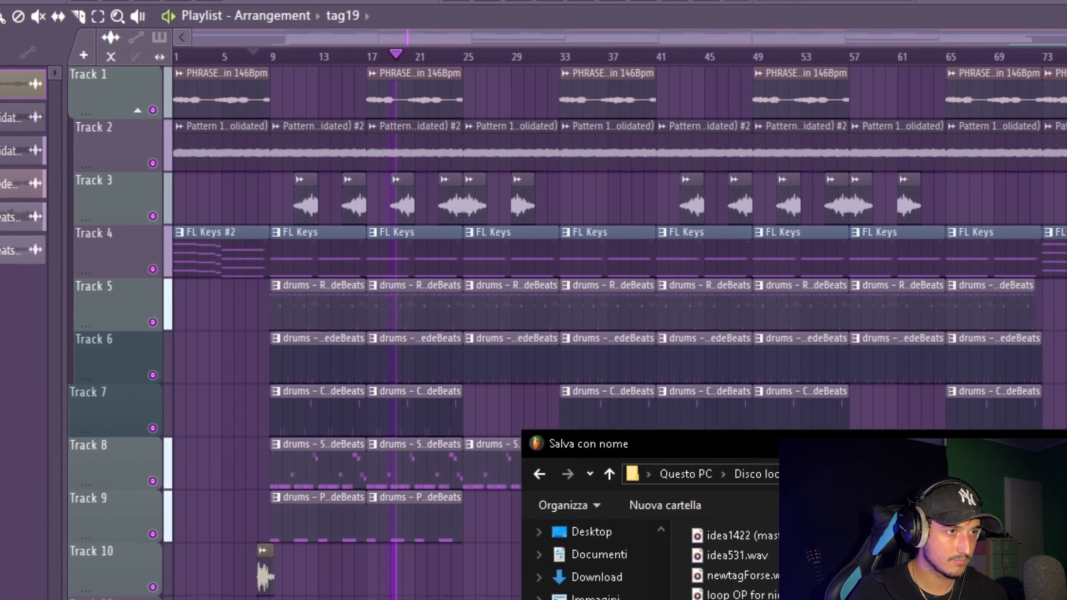
pyautogui.scroll(6, 598, 562)
pyautogui.scroll(2, 597, 561)
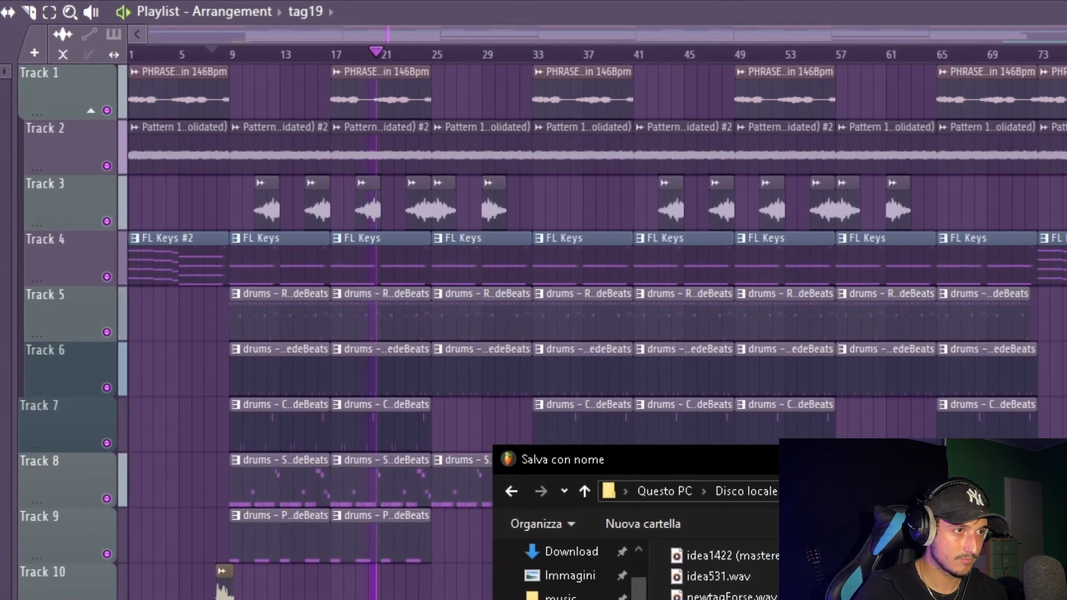
pyautogui.scroll(-2, 597, 561)
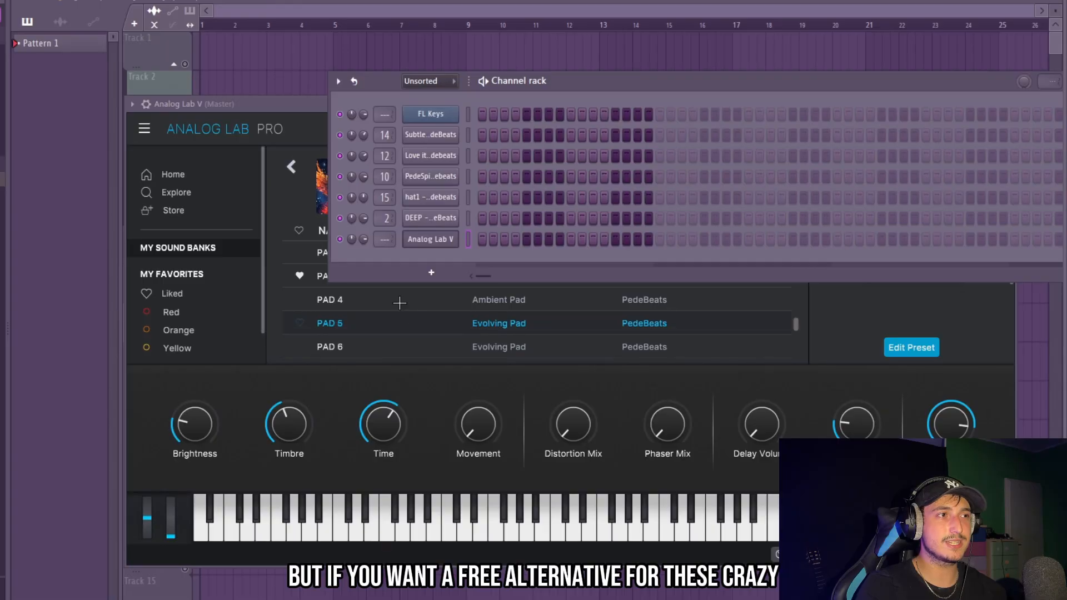
# Step: Choose the PAD 22 preset from the PHOENIX BANK in Analog Lab V and open the channel's piano roll
pyautogui.click(434, 274)
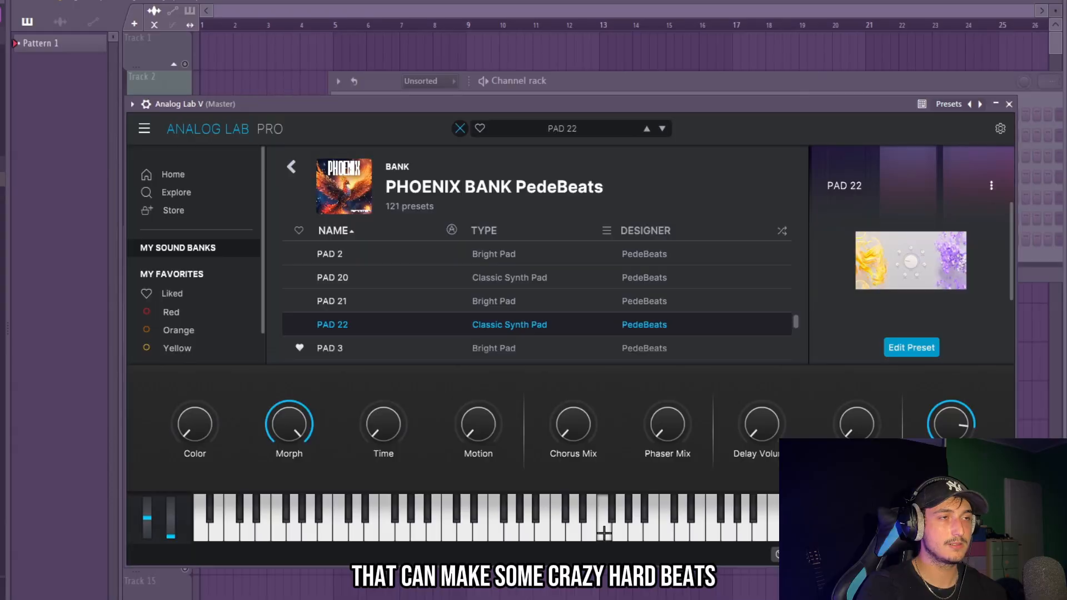
pyautogui.click(548, 82)
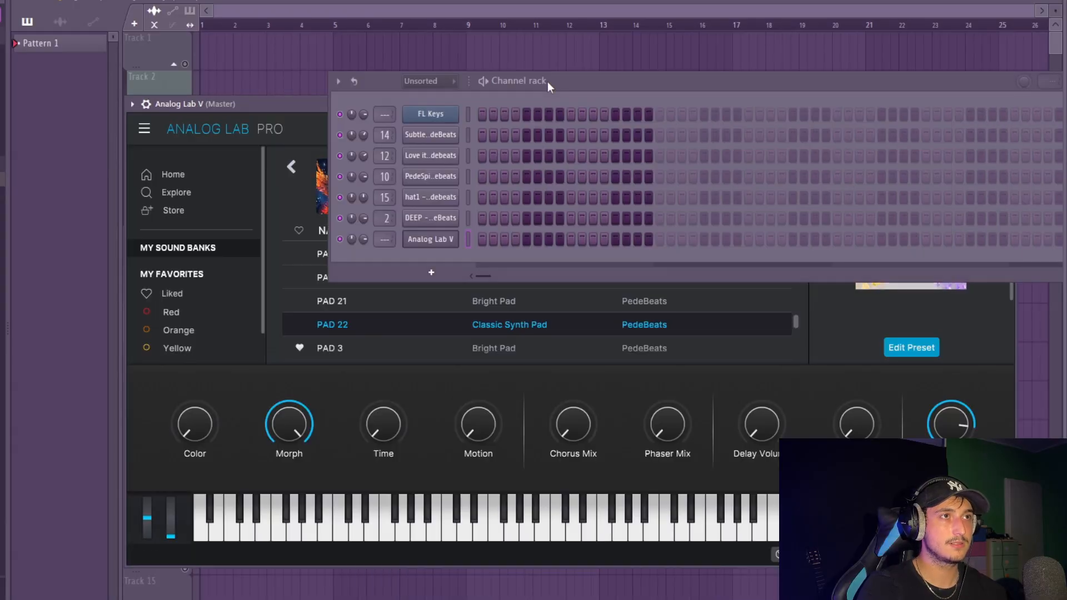
pyautogui.rightClick(434, 240)
pyautogui.click(485, 237)
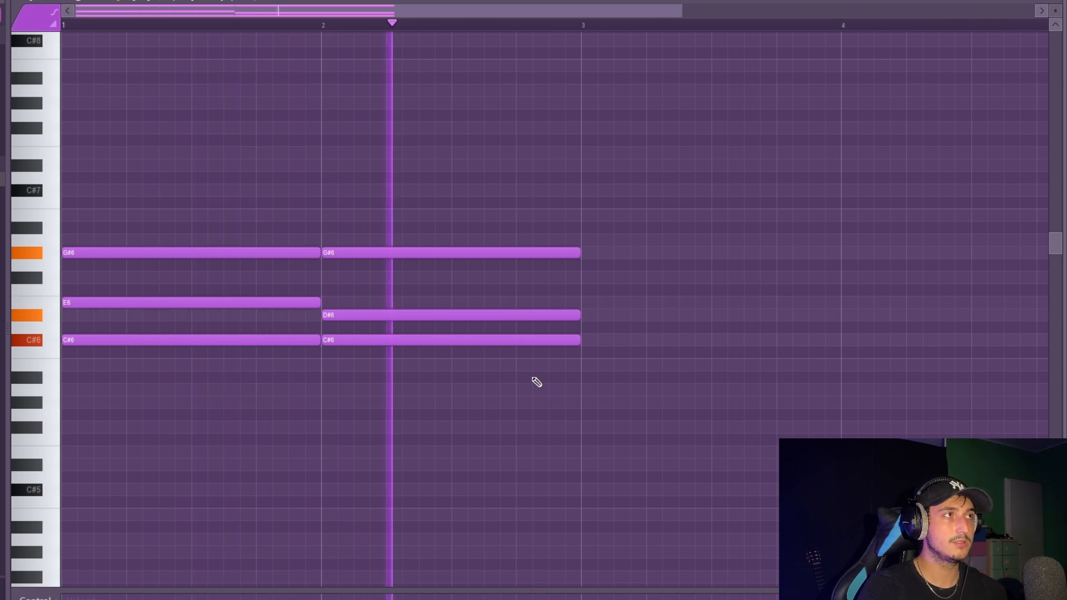
# Step: Draw one-bar chords C#6-E6-G#6 and C#6-D#6-G#6 in bars 1 and 2, topped with C#7 and D#7
pyautogui.scroll(3, 565, 379)
pyautogui.scroll(-2, 568, 379)
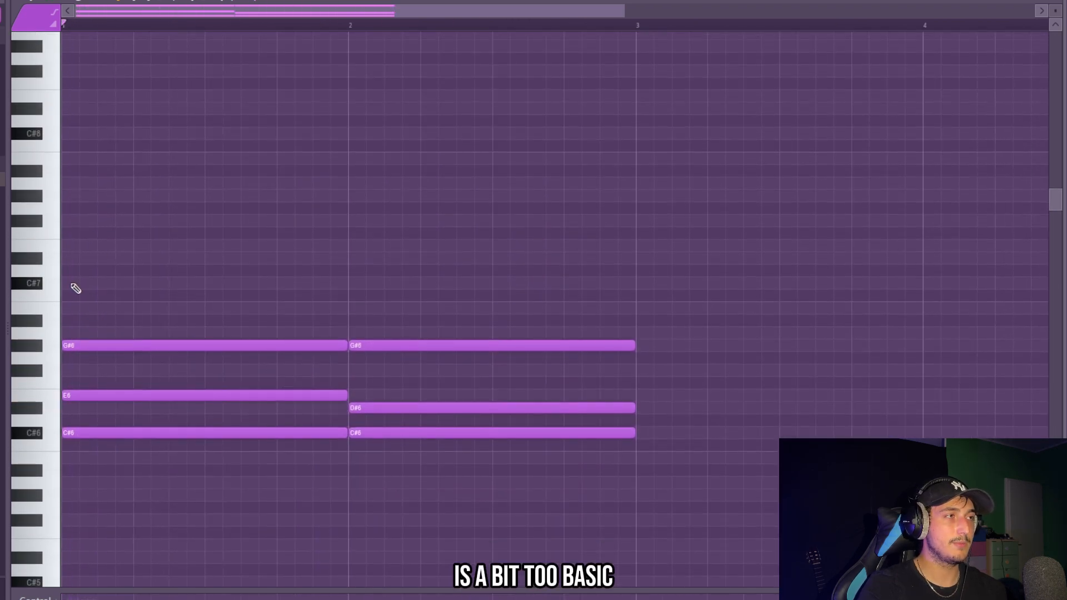
# Step: Duplicate the two chords into bars 3 and 4 and raise the copies' top notes to E7 and F#7
pyautogui.moveTo(703, 474); pyautogui.dragTo(167, 222)
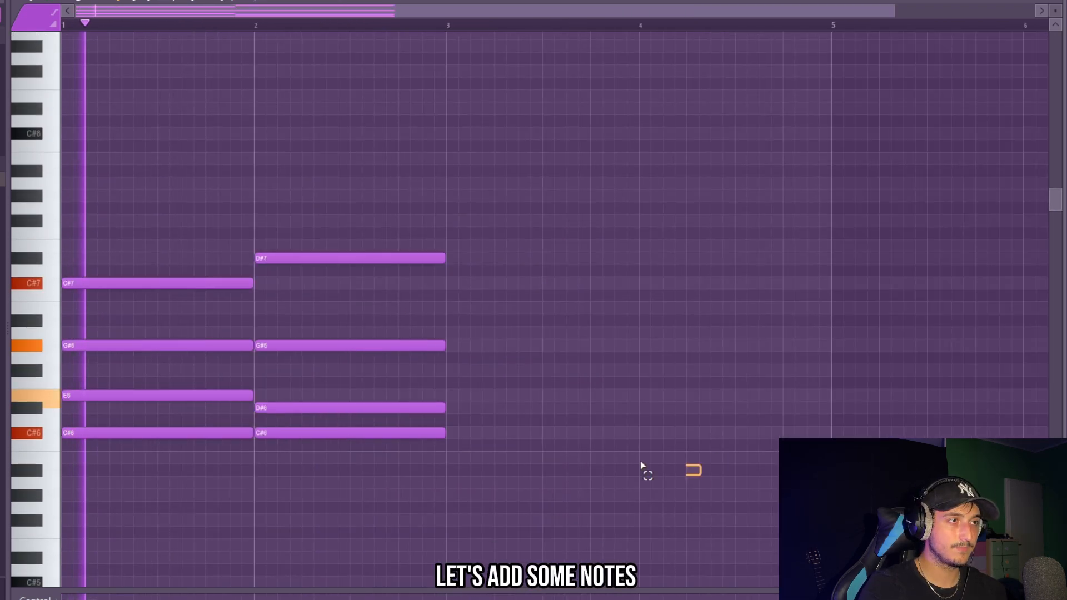
pyautogui.hotkey('ctrl', 'b')
pyautogui.keyDown('ctrl'); pyautogui.click(564, 169); pyautogui.keyUp('ctrl')
pyautogui.moveTo(492, 286); pyautogui.dragTo(492, 243)
pyautogui.moveTo(683, 261); pyautogui.dragTo(675, 217)
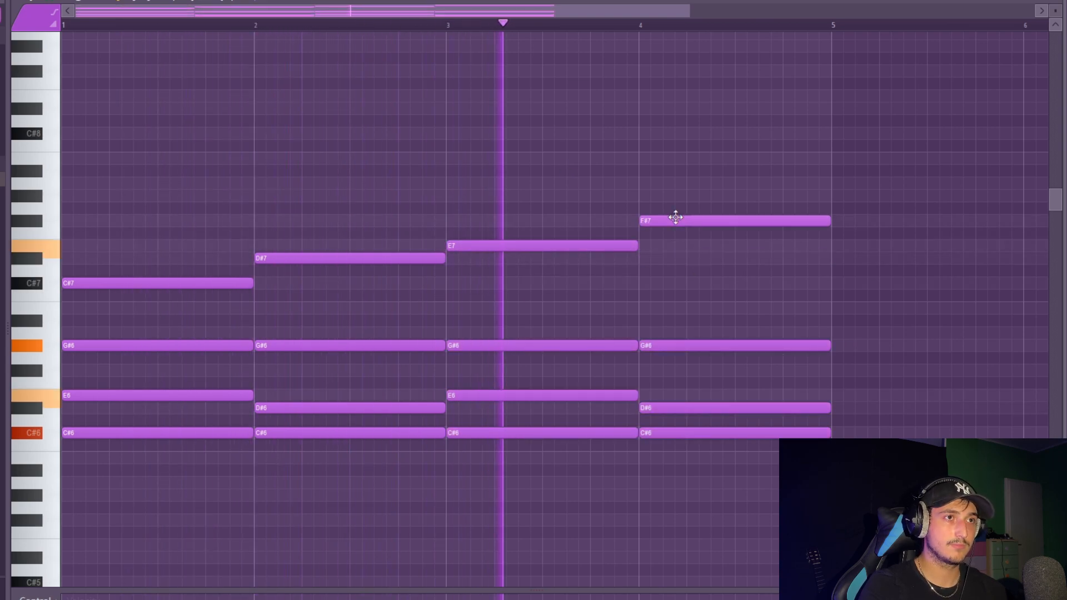
pyautogui.keyDown('ctrl'); pyautogui.scroll(-2, 566, 422); pyautogui.keyUp('ctrl')
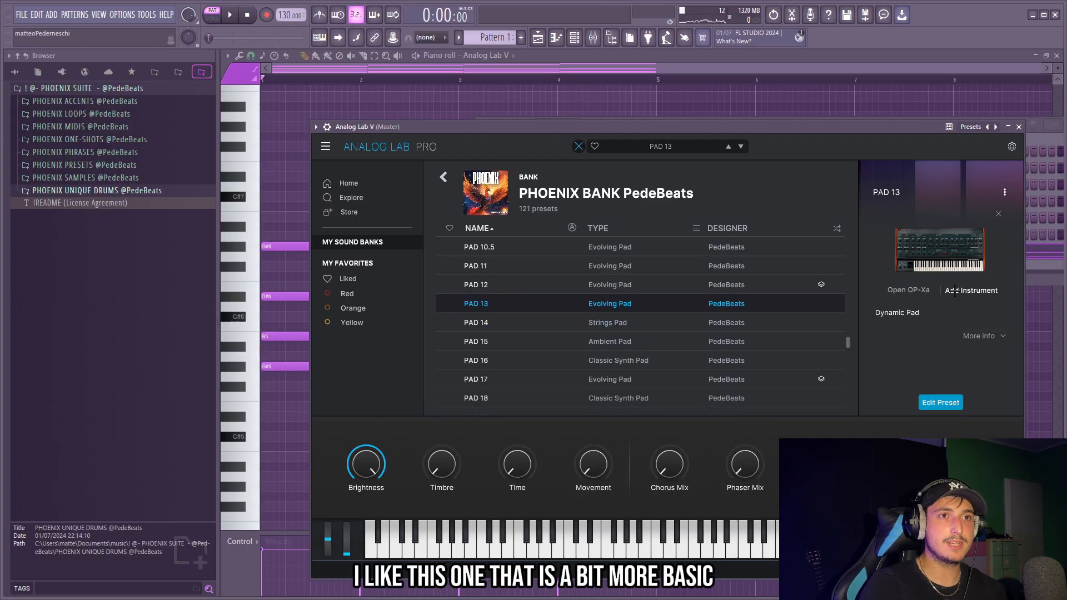
# Step: Add a second instrument to the PAD 13 preset in Analog Lab V and audition PAD LAYER 13 for it during playback
pyautogui.click(954, 290)
pyautogui.press('space')
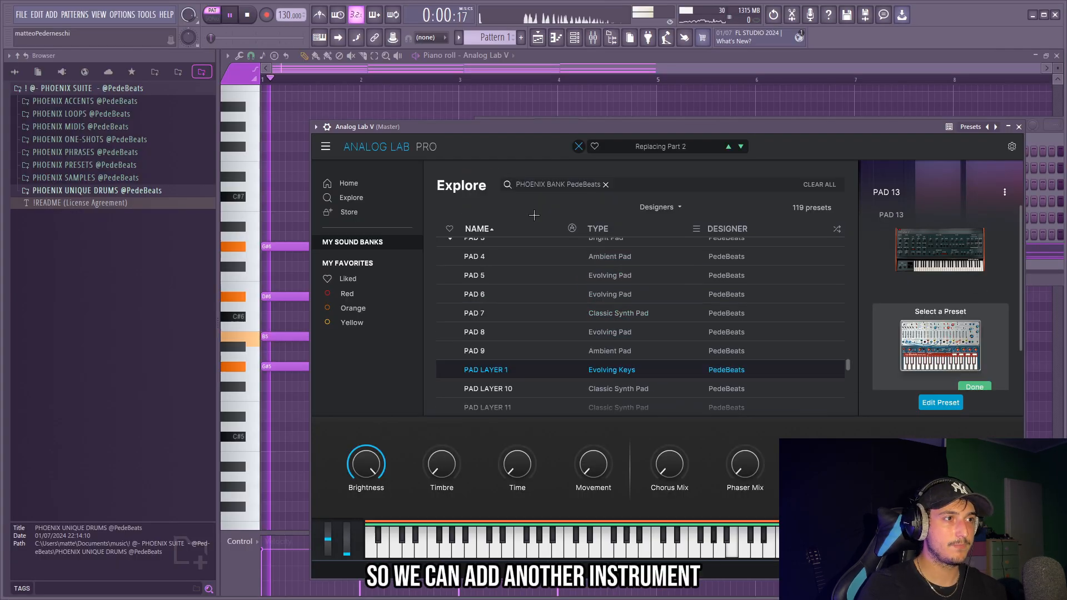
pyautogui.scroll(-2, 542, 380)
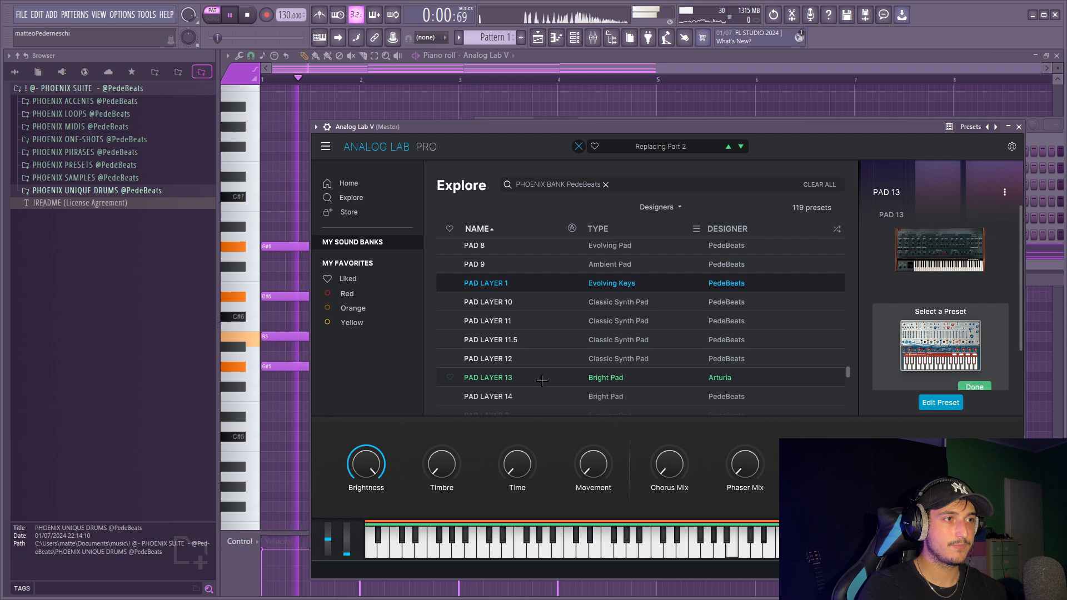
pyautogui.click(600, 379)
pyautogui.scroll(-3, 605, 374)
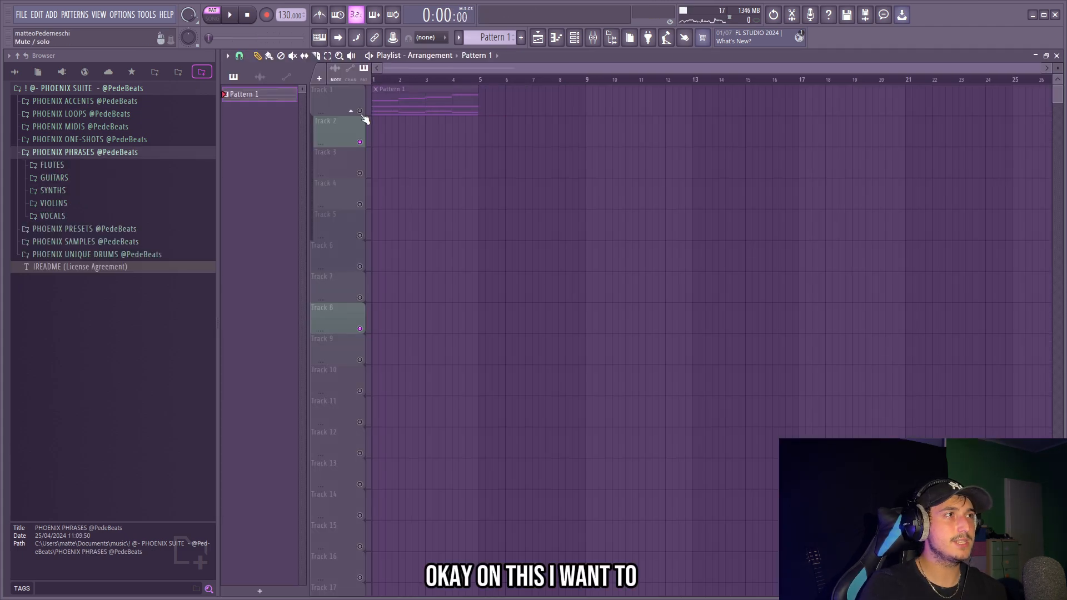
# Step: Place the CATCHY 4 D#min 141Bpm flute sample on Track 2 and trim it to bars 1 to 4
pyautogui.click(361, 113)
pyautogui.press('l')
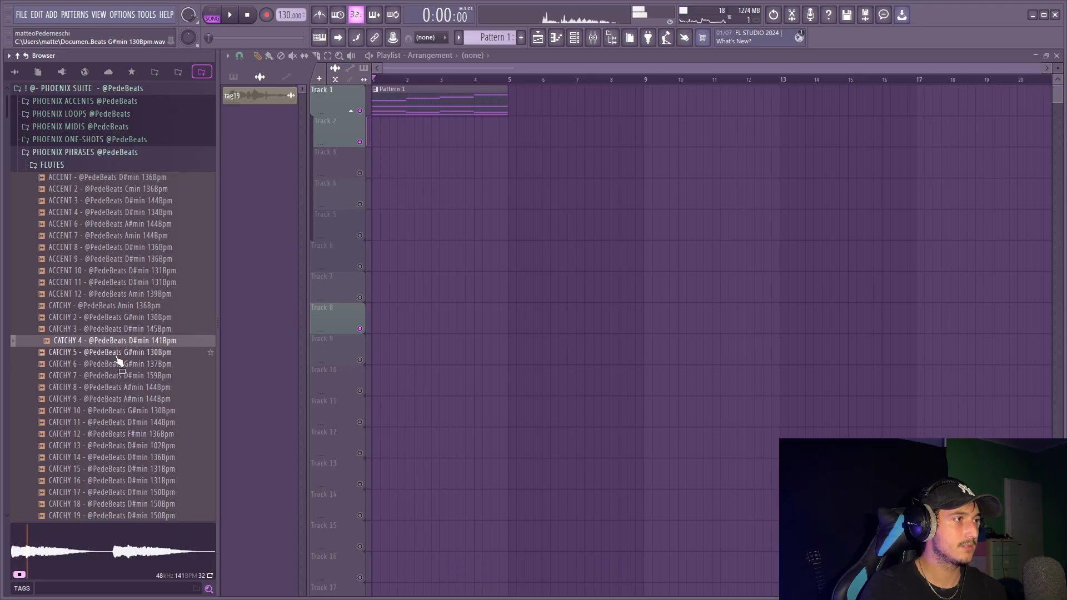
pyautogui.moveTo(169, 326); pyautogui.dragTo(423, 131)
pyautogui.press('space')
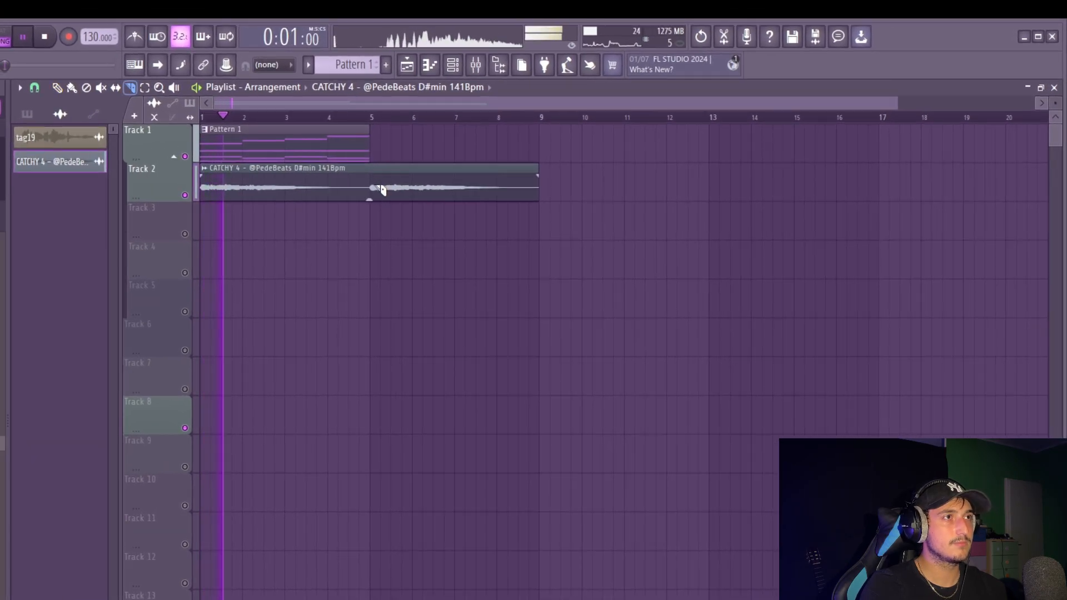
pyautogui.rightClick(381, 189)
pyautogui.press('p')
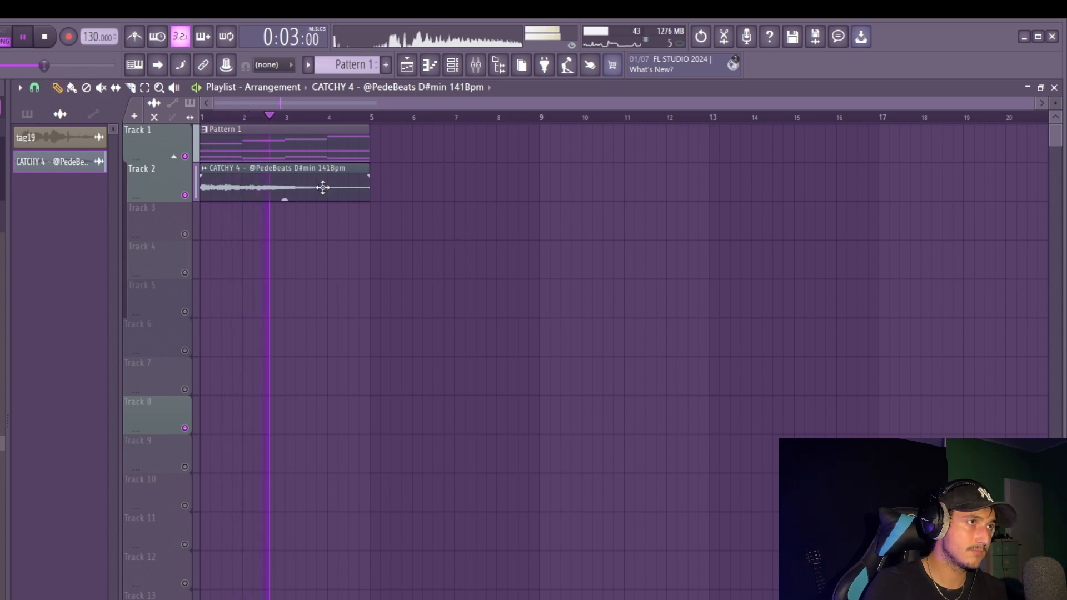
# Step: Route the CATCHY 4 flute clip to the MELODY 6 mixer track and check its Fruity Reeverb 2 during playback
pyautogui.doubleClick(322, 187)
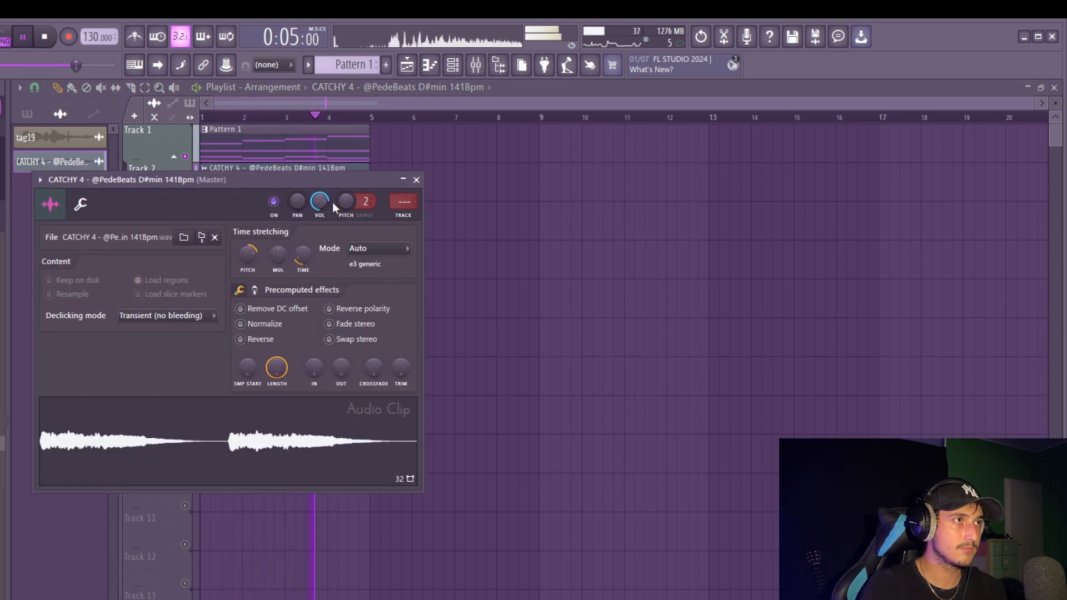
pyautogui.press('Escape')
pyautogui.doubleClick(321, 178)
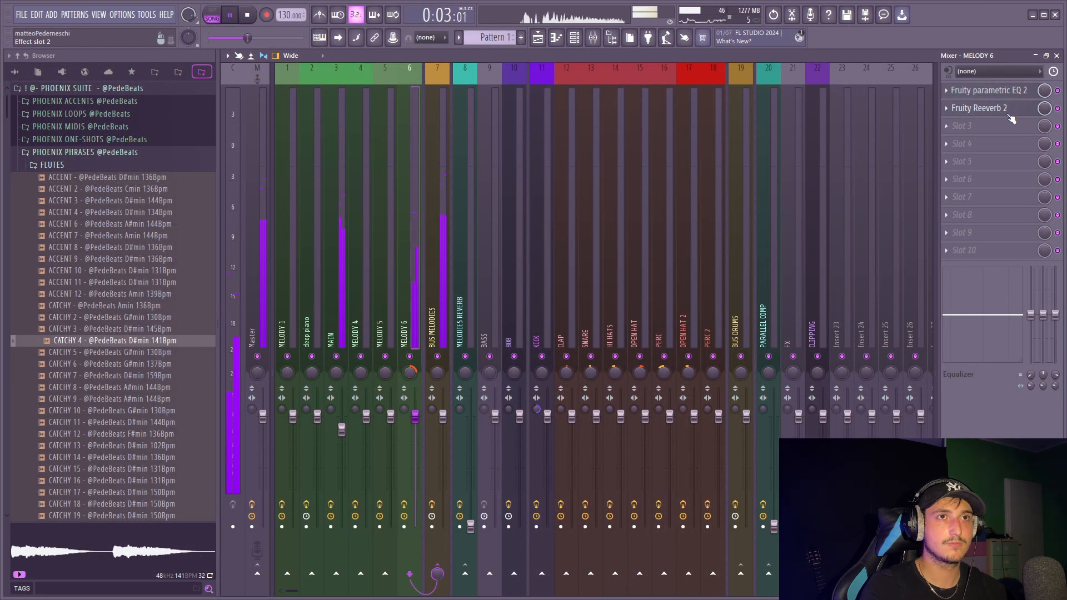
pyautogui.click(1008, 113)
pyautogui.press('Escape')
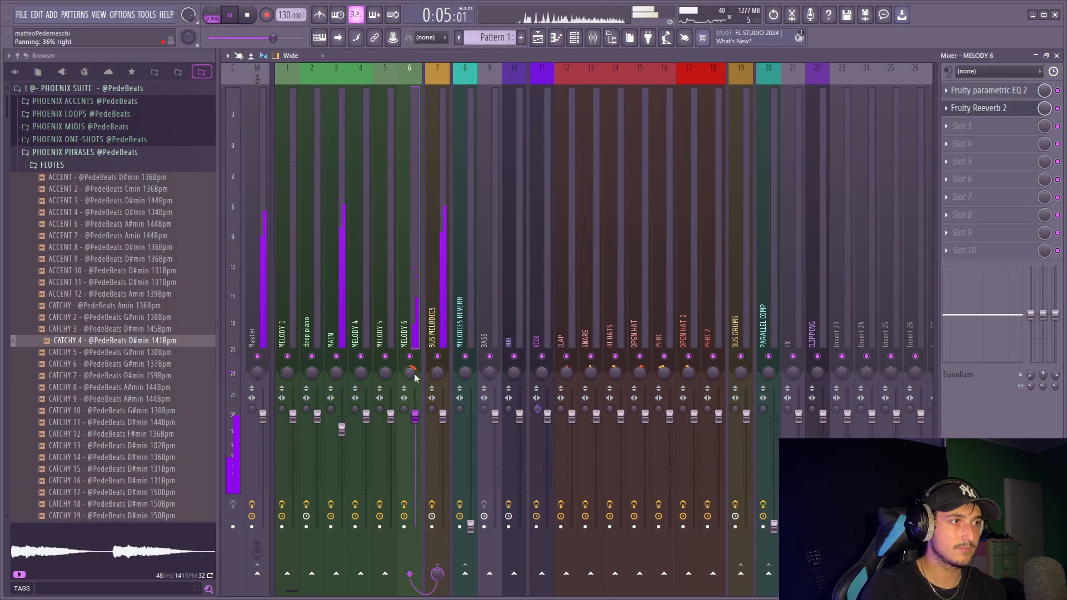
pyautogui.press('space')
# Step: Add Fruity Delay 2 to slot 3 of MELODY 6, audition the flute with that track soloed and open the delay
pyautogui.click(952, 129)
pyautogui.moveTo(959, 138)
pyautogui.click(789, 152)
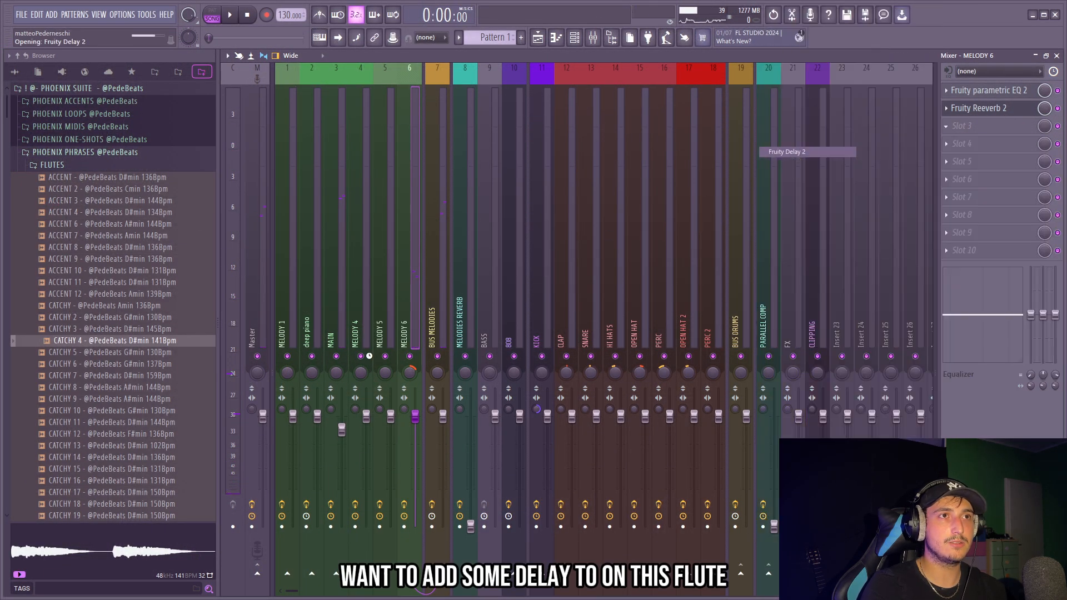
pyautogui.rightClick(411, 356)
pyautogui.press('space')
pyautogui.click(983, 130)
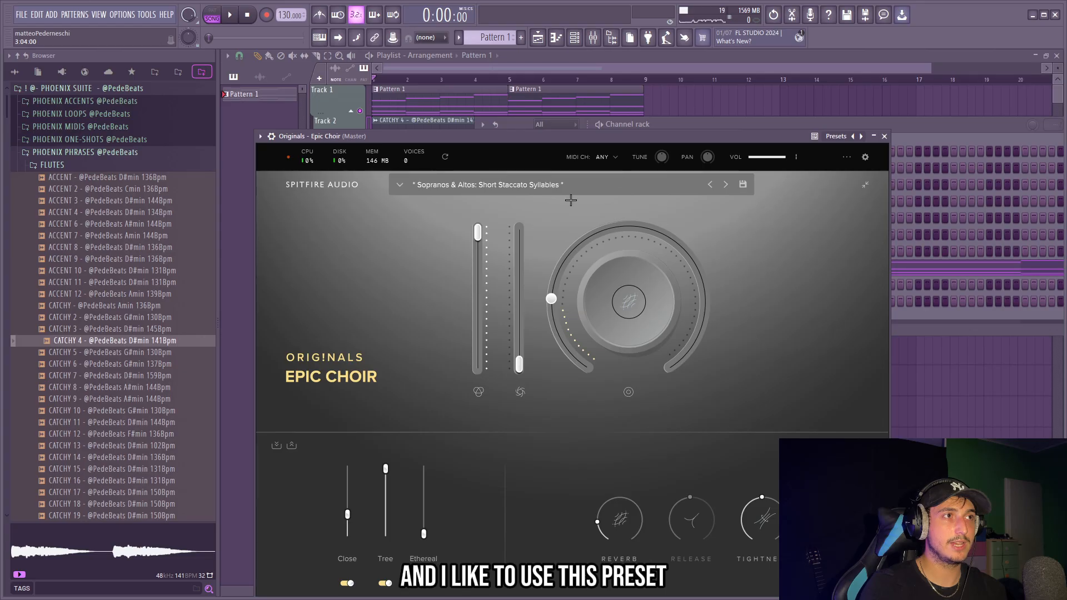
# Step: Enter short Epic Choir chord stabs G#5-B5-D#6 in bar 1 and G#5-A#5-D#6 in bar 2, and duplicate both bars into bars 3 and 4
pyautogui.moveTo(390, 138); pyautogui.dragTo(399, 126)
pyautogui.press('F6')
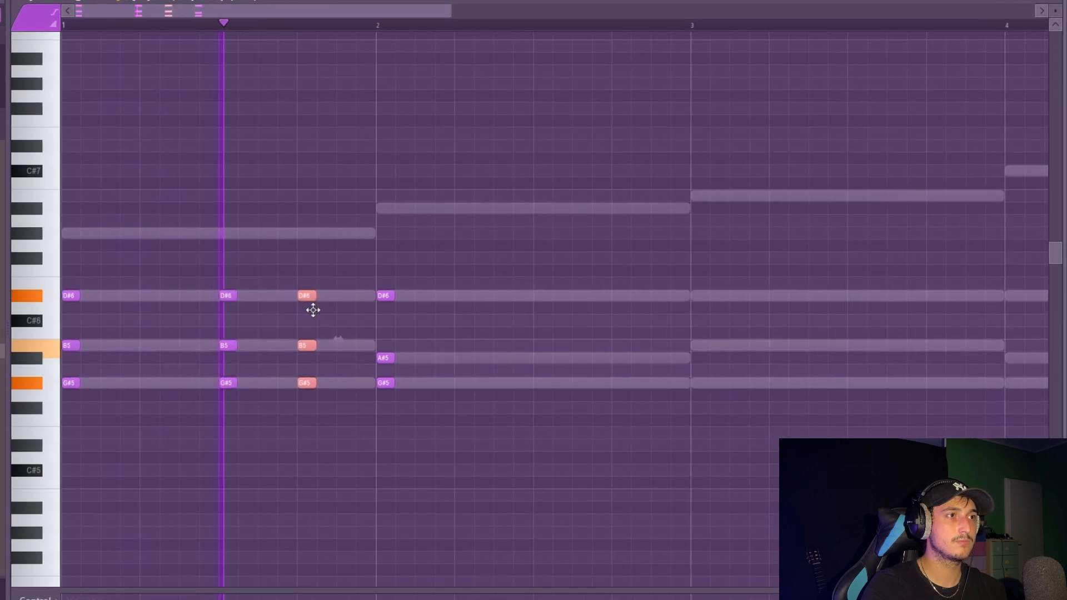
pyautogui.moveTo(449, 413)
pyautogui.mouseDown()
pyautogui.moveTo(372, 305)
pyautogui.moveTo(373, 280)
pyautogui.moveTo(543, 306)
pyautogui.mouseUp()
pyautogui.press('space')
pyautogui.moveTo(694, 28); pyautogui.dragTo(69, 72)
pyautogui.scroll(-3, 463, 230)
pyautogui.hotkey('ctrl', 'b')
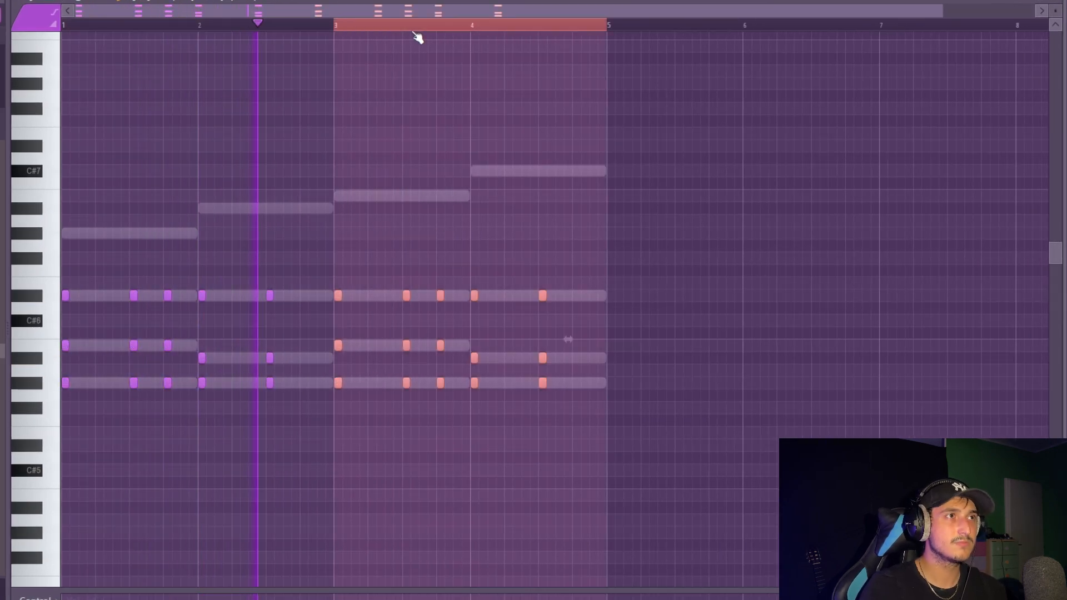
pyautogui.hotkey('ctrl', 'd')
pyautogui.press('F6')
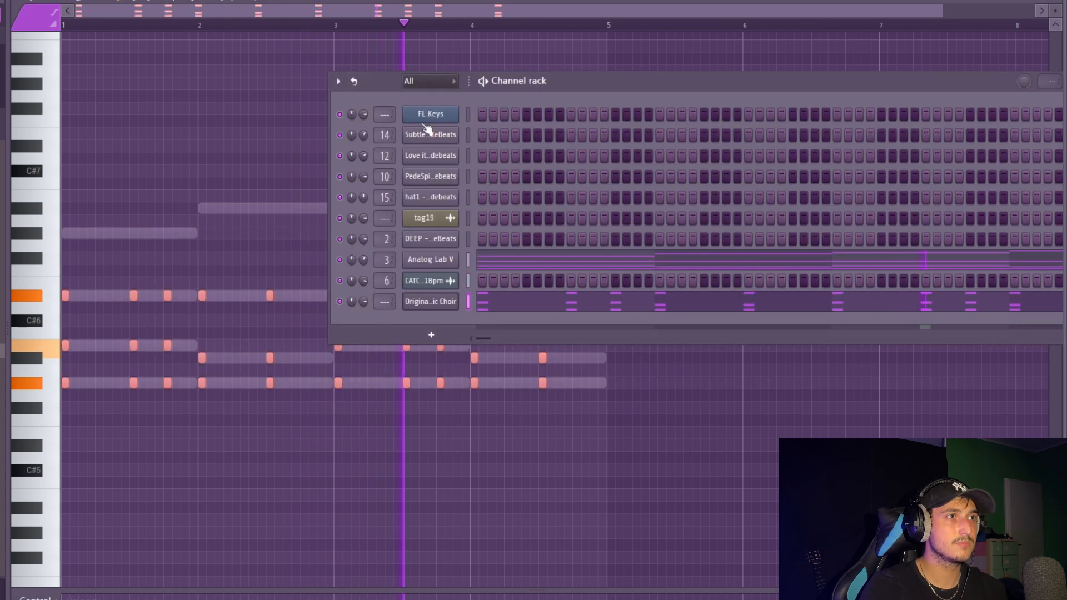
pyautogui.press('F6')
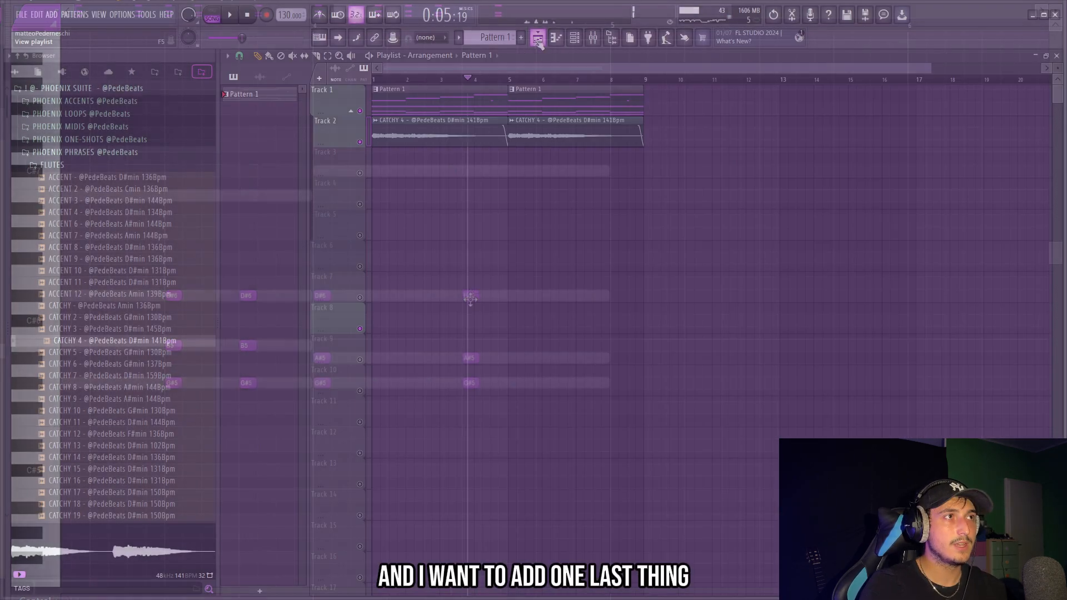
# Step: Place the TRIPLETS 7 G#min 130Bpm guitar melody on Track 3, trim it to bars 1 to 8 and open its clip settings
pyautogui.click(137, 165)
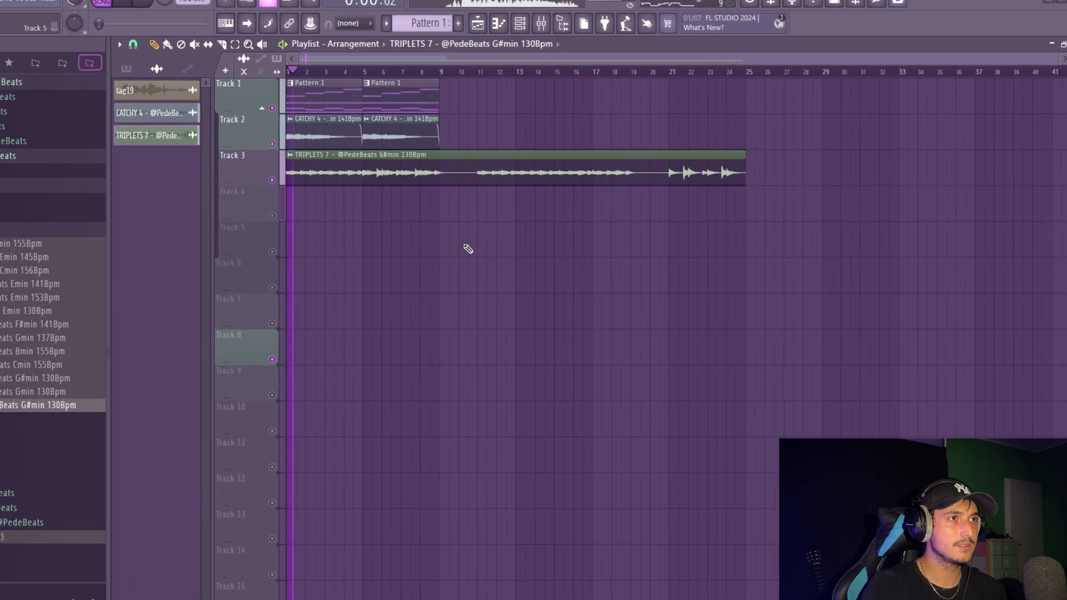
pyautogui.click(412, 176)
pyautogui.press('p')
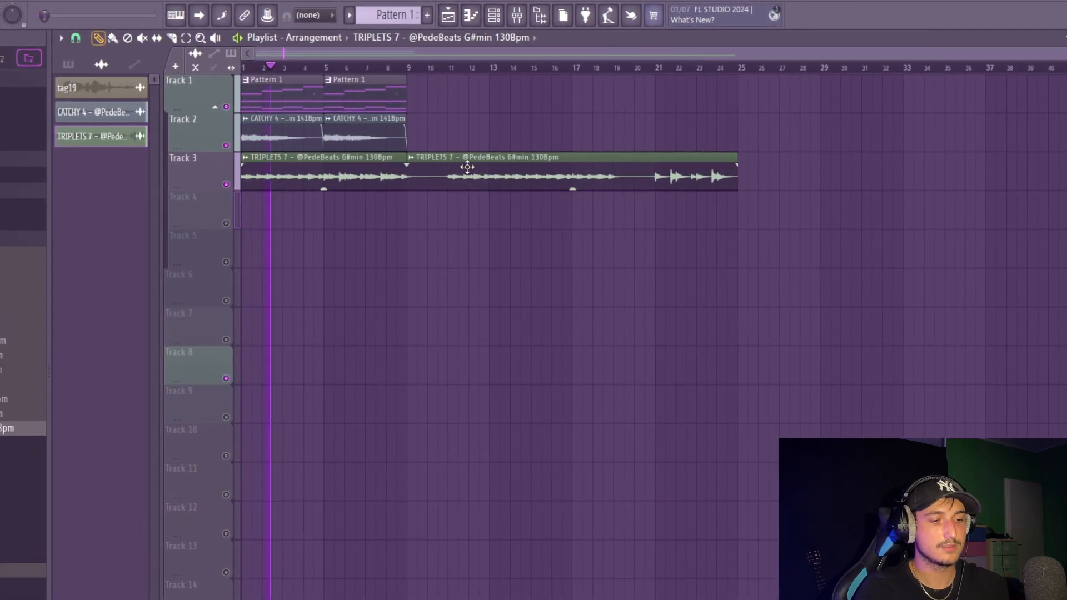
pyautogui.rightClick(464, 168)
pyautogui.doubleClick(335, 166)
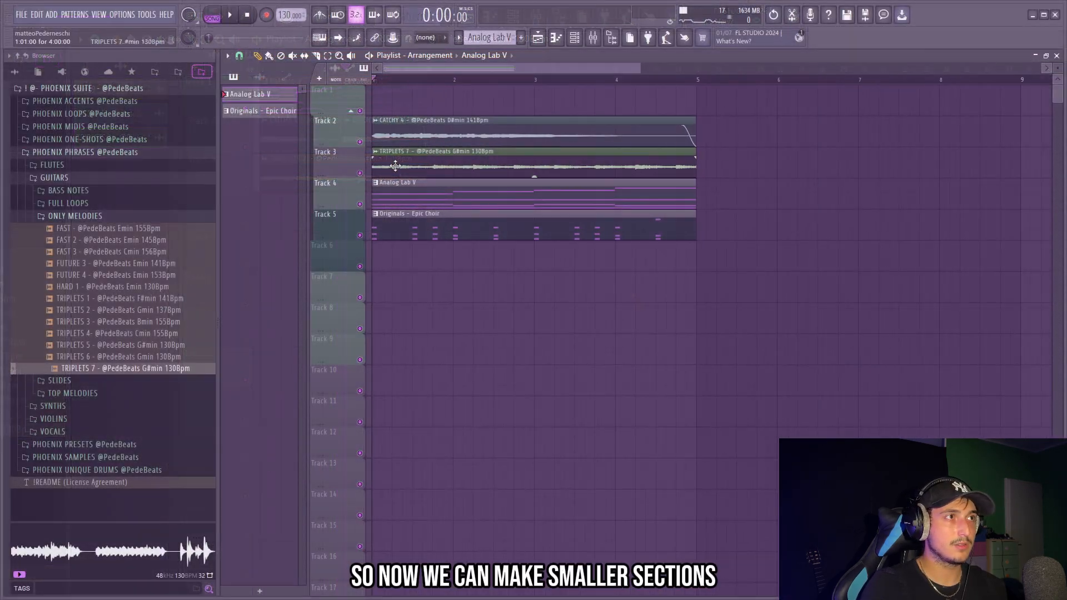
# Step: Open the TRIPLETS 7 guitar clip's channel settings and select bars 1 to 12 of the arrangement
pyautogui.scroll(-3, 642, 213)
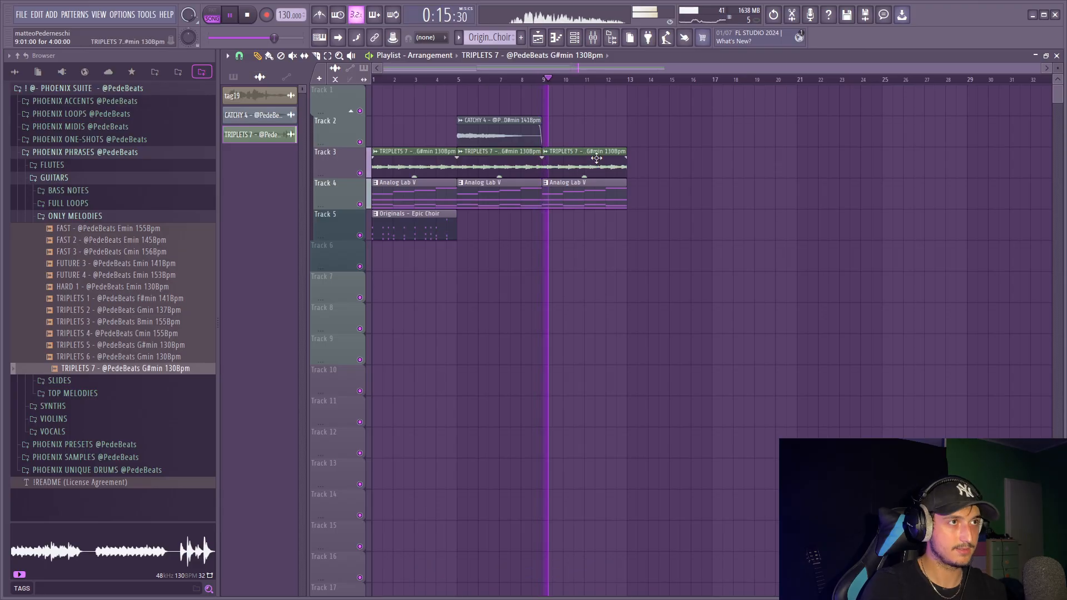
pyautogui.doubleClick(521, 192)
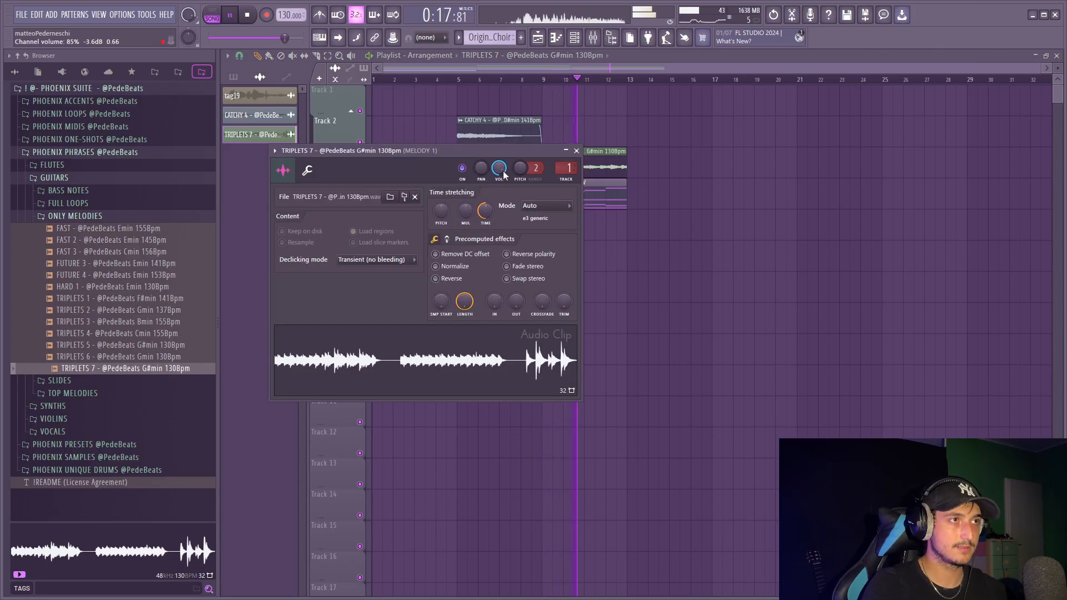
pyautogui.moveTo(633, 79); pyautogui.dragTo(179, 113)
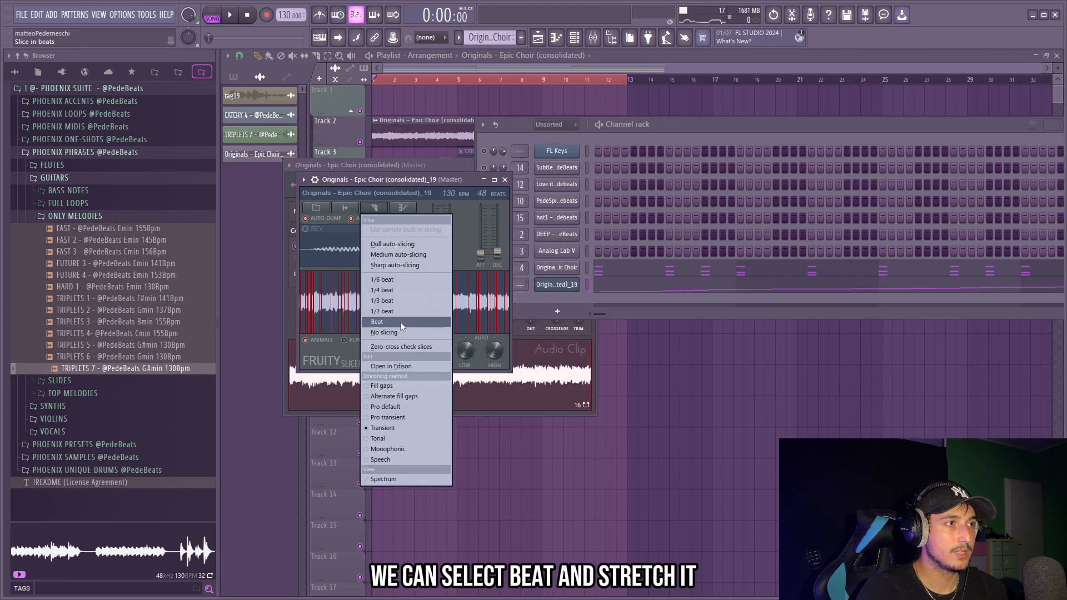
# Step: Slice the consolidated Epic Choir audio by beat in Fruity Slicer and raise the slices' decay slightly
pyautogui.click(400, 321)
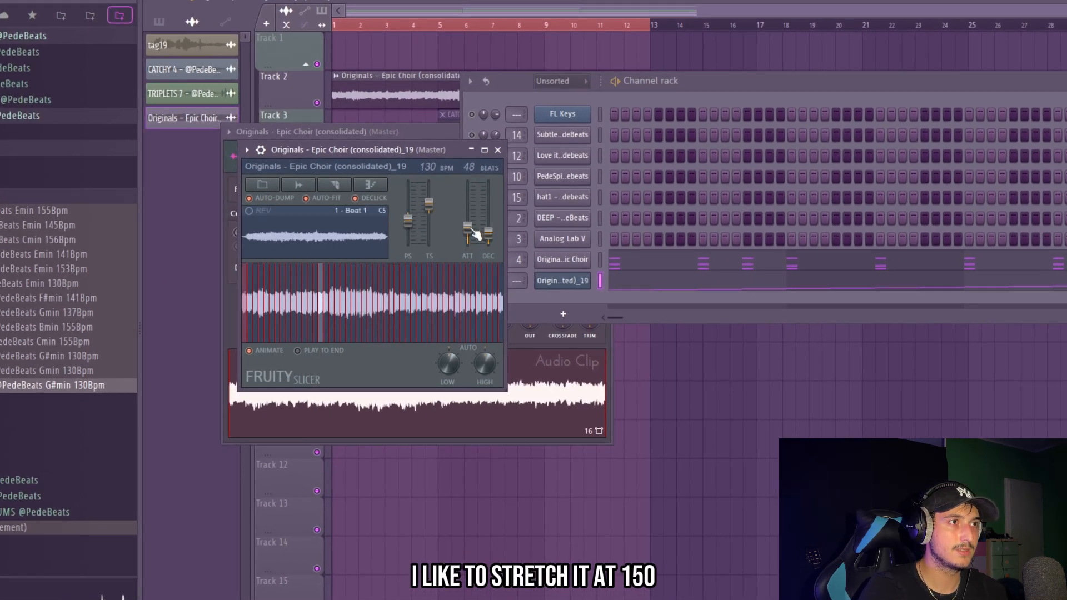
pyautogui.moveTo(488, 241); pyautogui.dragTo(488, 233)
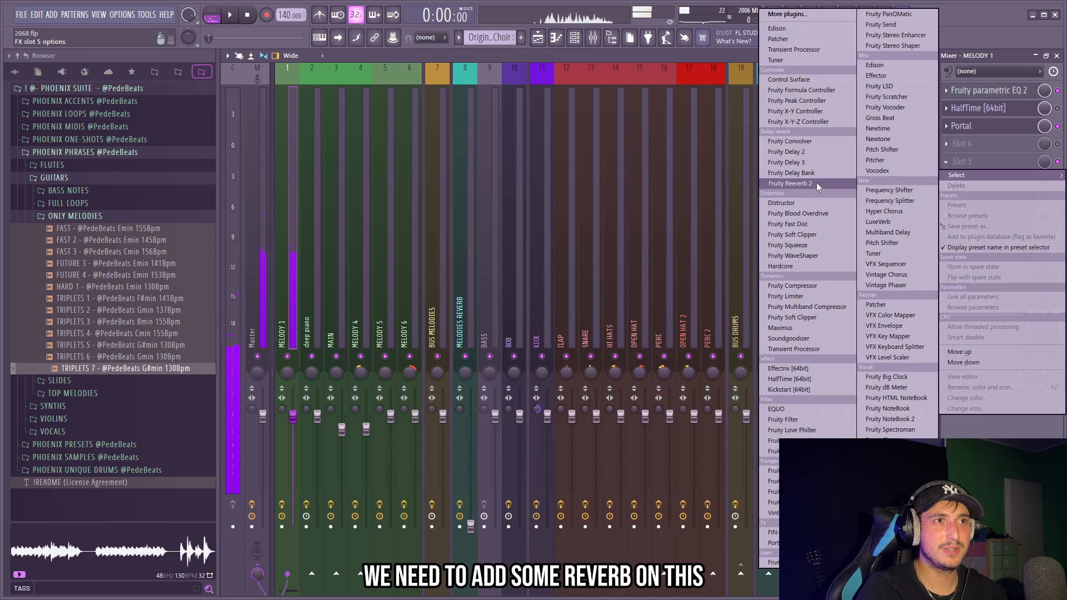
# Step: Add Fruity Reeverb 2 to slot 5 of the MELODY 1 mixer track, audition it and open the Portal effect
pyautogui.click(818, 188)
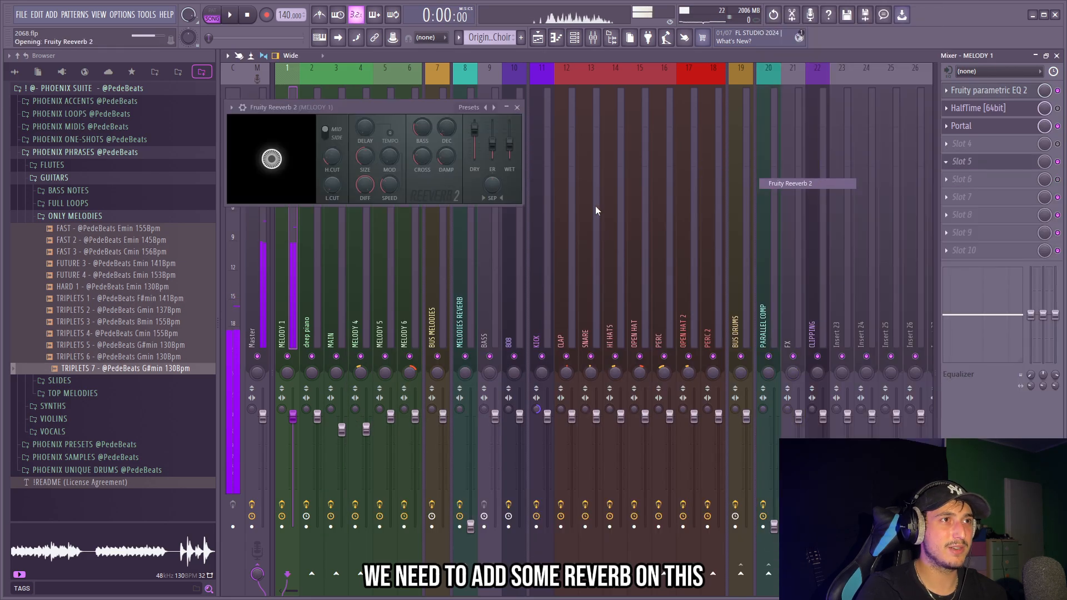
pyautogui.press('space')
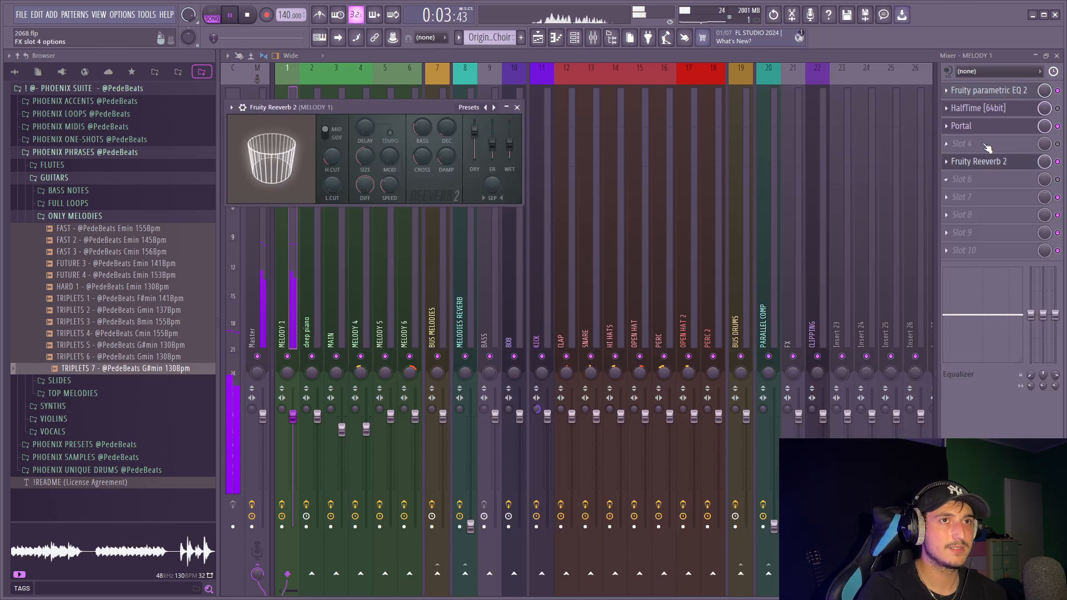
pyautogui.click(964, 126)
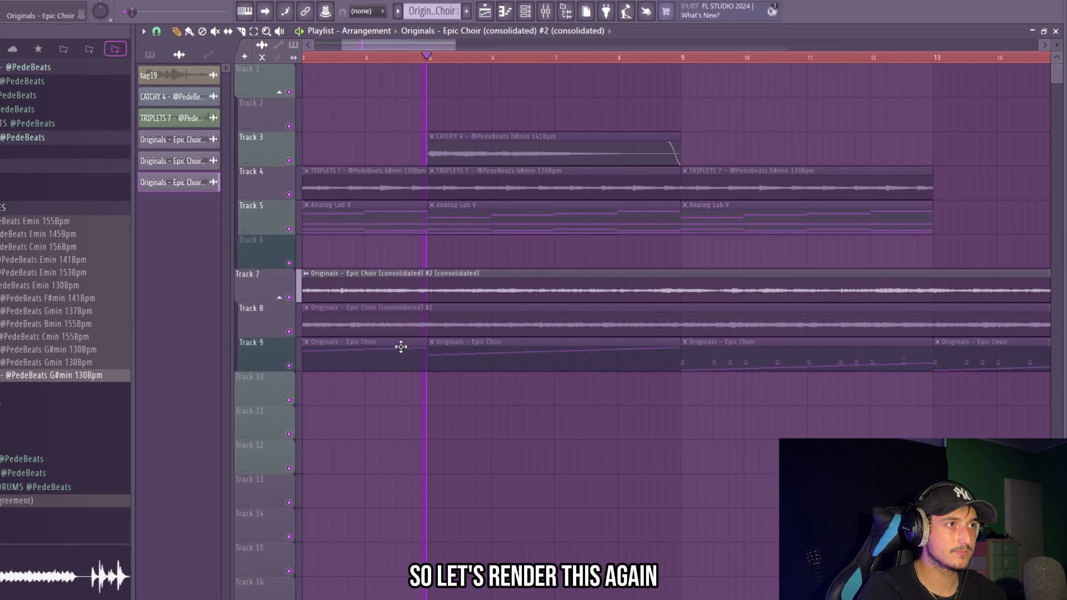
# Step: Duplicate the two-bar Epic Choir slice on Track 7 into bars 3 and 4 and delete the long leftover clip
pyautogui.scroll(-3, 545, 438)
pyautogui.scroll(4, 272, 317)
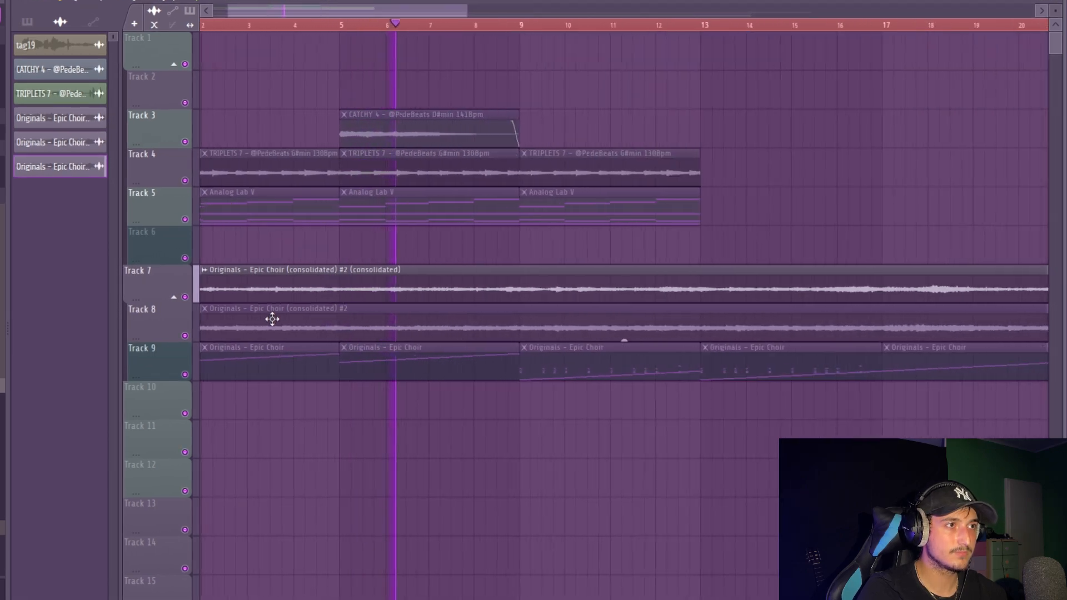
pyautogui.scroll(-3, 536, 342)
pyautogui.scroll(3, 483, 302)
pyautogui.scroll(-4, 482, 312)
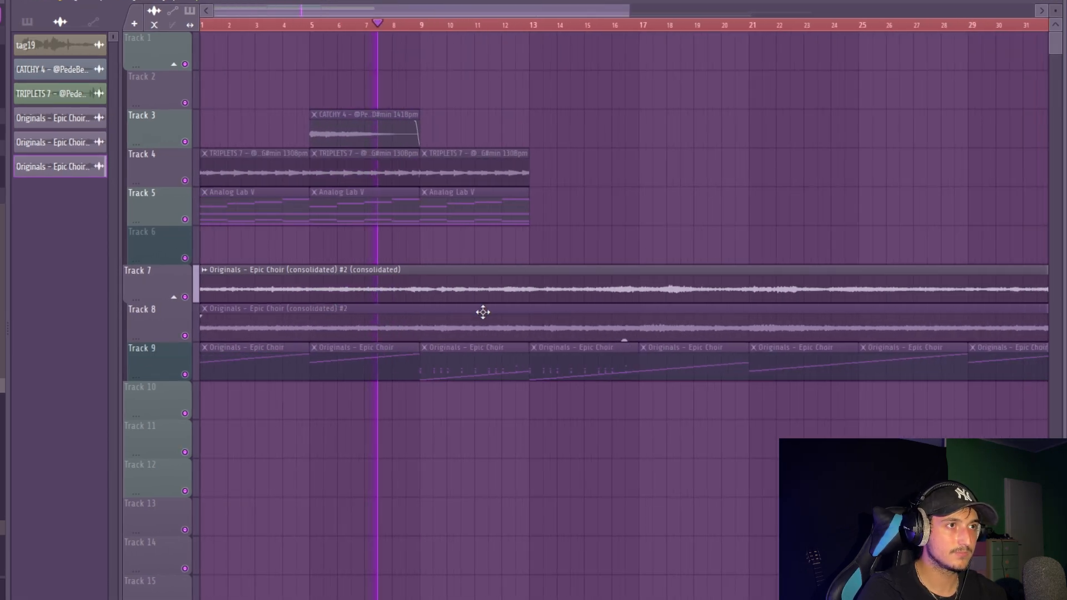
pyautogui.scroll(3, 275, 299)
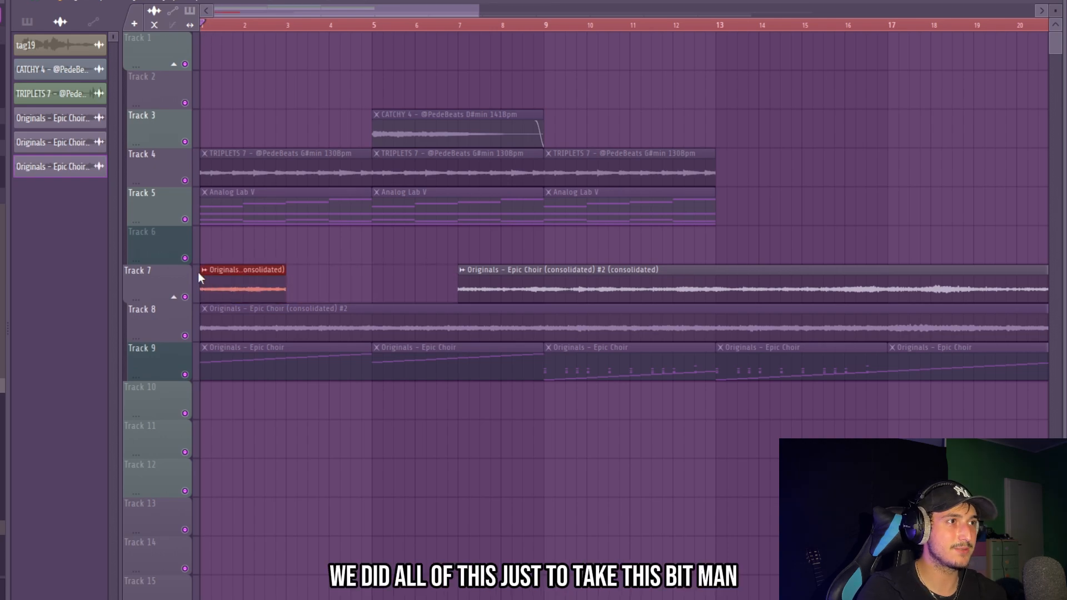
pyautogui.moveTo(334, 302); pyautogui.dragTo(261, 277)
pyautogui.hotkey('ctrl', 'b')
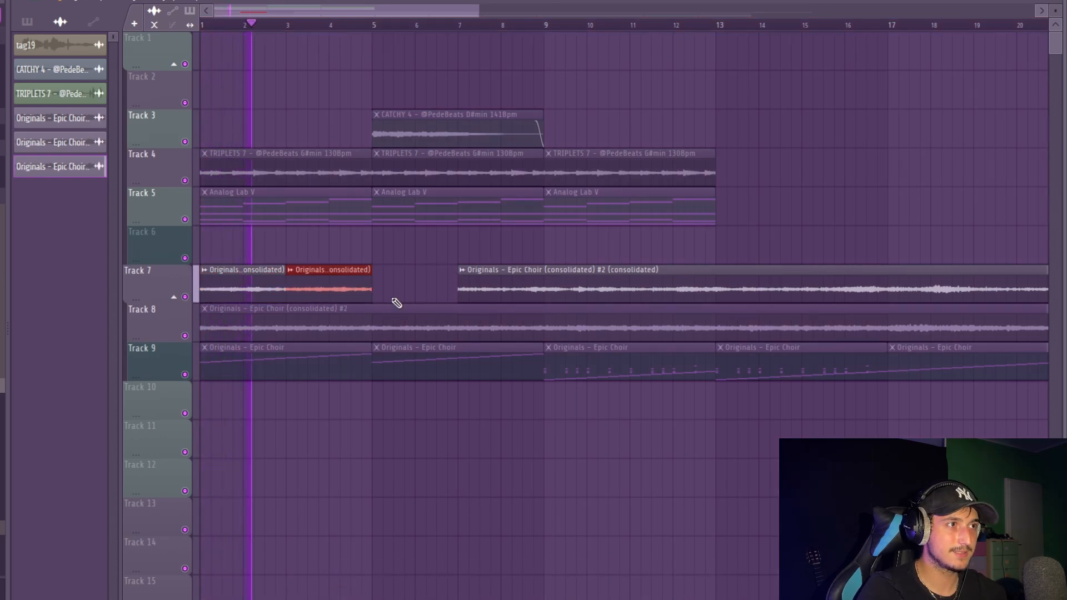
pyautogui.moveTo(391, 302); pyautogui.dragTo(267, 245)
pyautogui.rightClick(485, 296)
# Step: Repeatedly duplicate the row of choir slices on Track 7 until it fills bars 1 to 16
pyautogui.moveTo(464, 296); pyautogui.dragTo(215, 282)
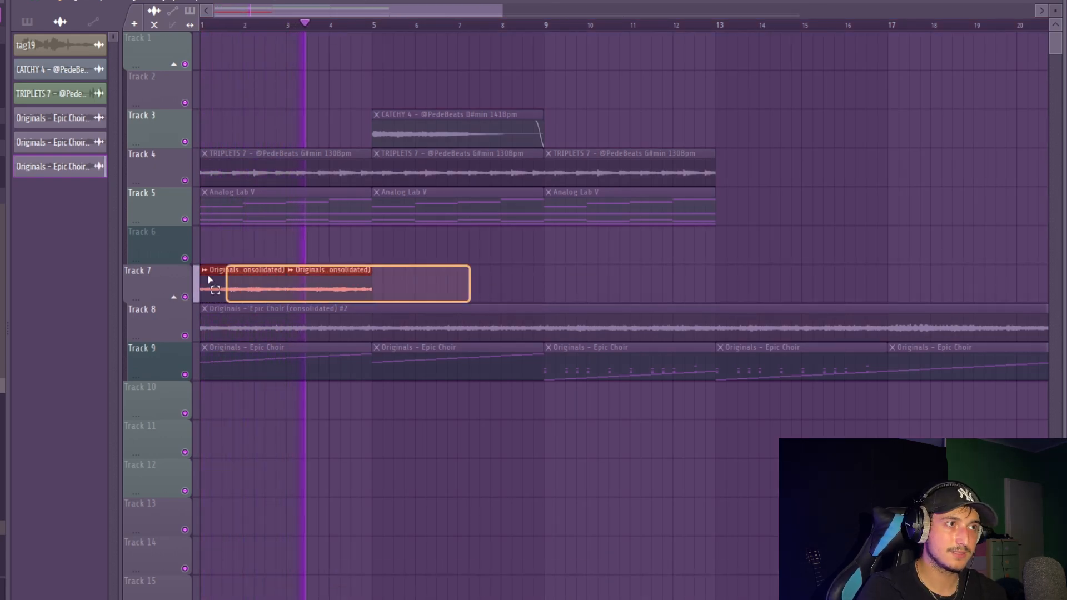
pyautogui.hotkey('ctrl', 'b')
pyautogui.scroll(-2, 346, 288)
pyautogui.scroll(-2, 345, 287)
pyautogui.moveTo(455, 294); pyautogui.dragTo(227, 286)
pyautogui.hotkey('ctrl', 'b')
pyautogui.keyDown('ctrl'); pyautogui.click(673, 275); pyautogui.keyUp('ctrl')
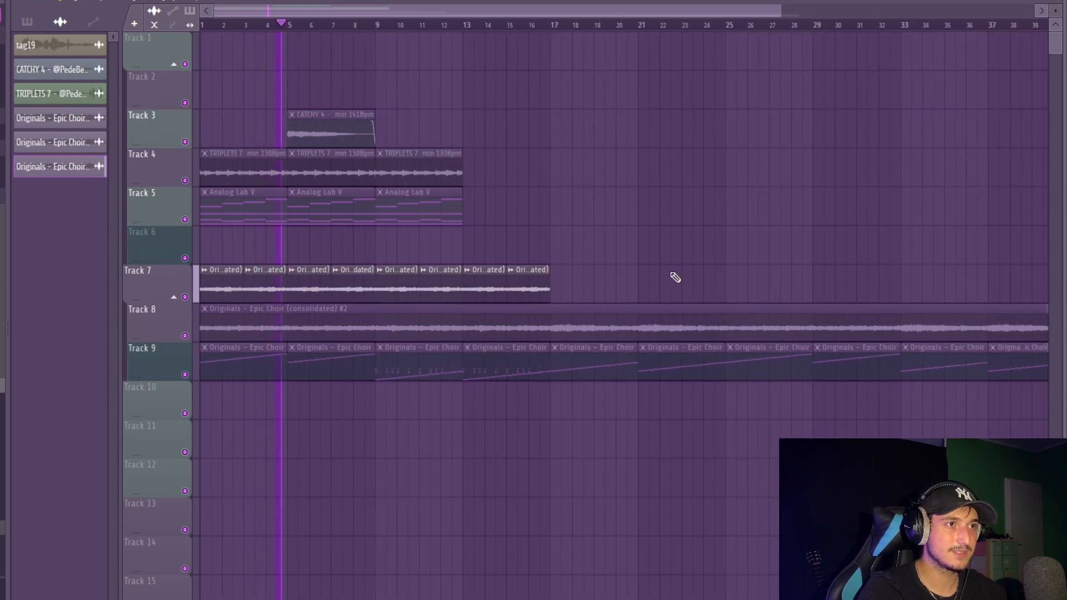
# Step: Remove the surplus choir slices on Track 7 and refill the row to span bars 1 to 12
pyautogui.rightClick(528, 289)
pyautogui.rightClick(445, 295)
pyautogui.rightClick(407, 295)
pyautogui.moveTo(405, 295); pyautogui.dragTo(324, 281)
pyautogui.hotkey('ctrl', 'b')
pyautogui.keyDown('ctrl'); pyautogui.click(299, 246); pyautogui.keyUp('ctrl')
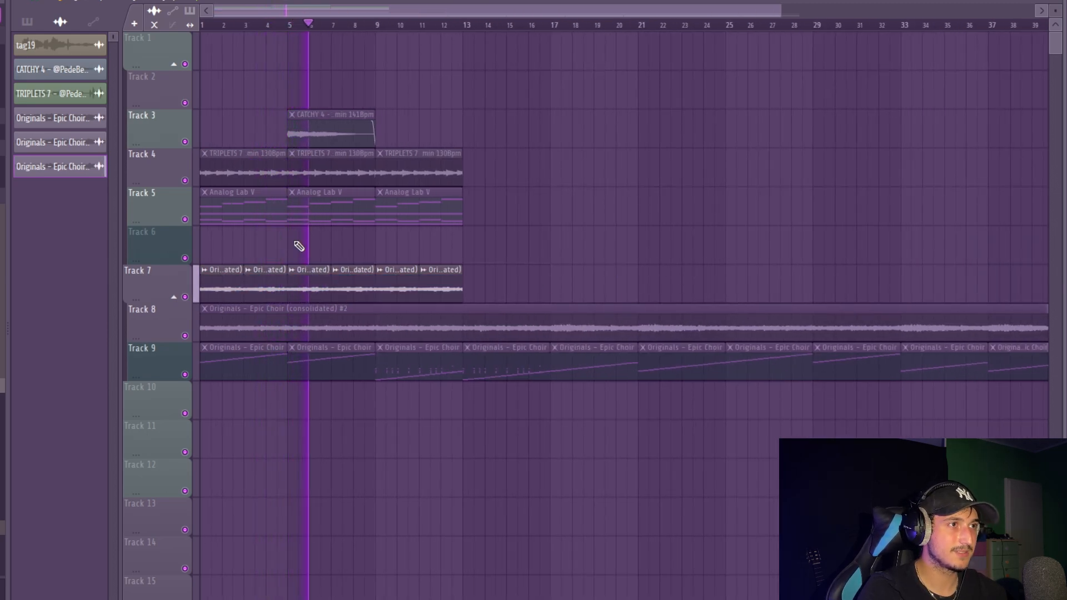
# Step: Delete the muted source clips: the choir render on Track 8, the choir patterns on Track 9 and the melody clips above
pyautogui.rightClick(258, 331)
pyautogui.rightClick(264, 361)
pyautogui.scroll(-2, 600, 393)
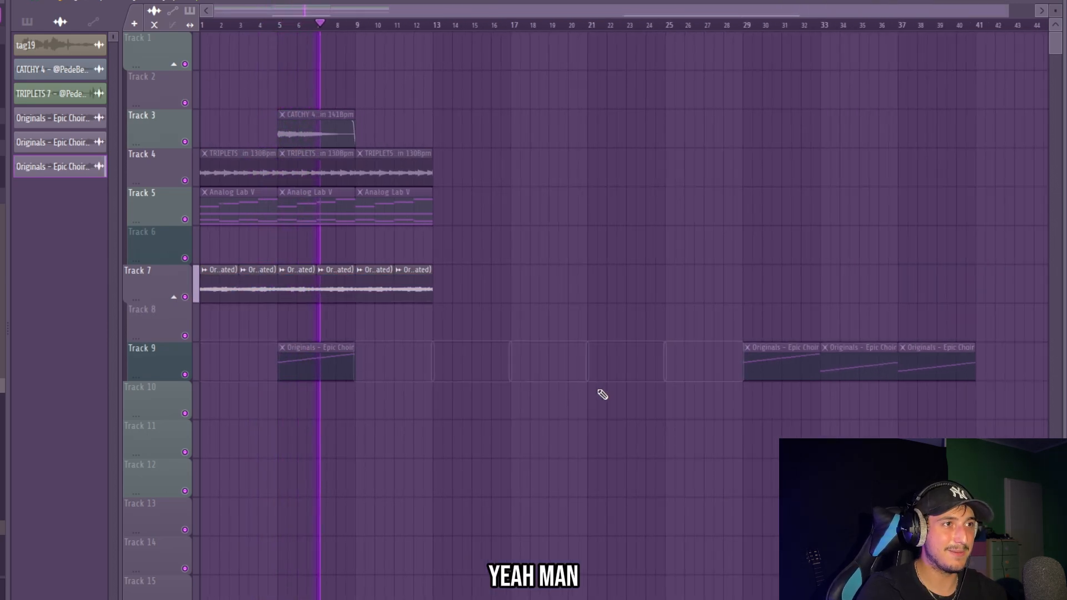
pyautogui.rightClick(747, 364)
pyautogui.rightClick(345, 211)
pyautogui.rightClick(294, 221)
pyautogui.rightClick(292, 178)
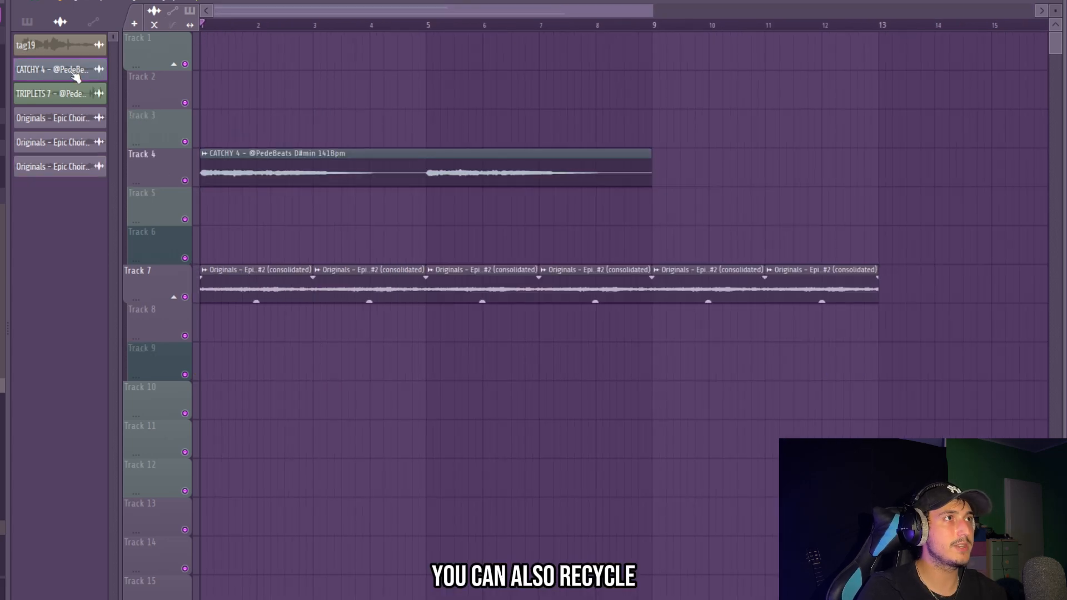
# Step: Open the CATCHY 4 flute clip's settings and delete the last two choir slices on Track 7 to leave bars 1 to 8
pyautogui.click(76, 78)
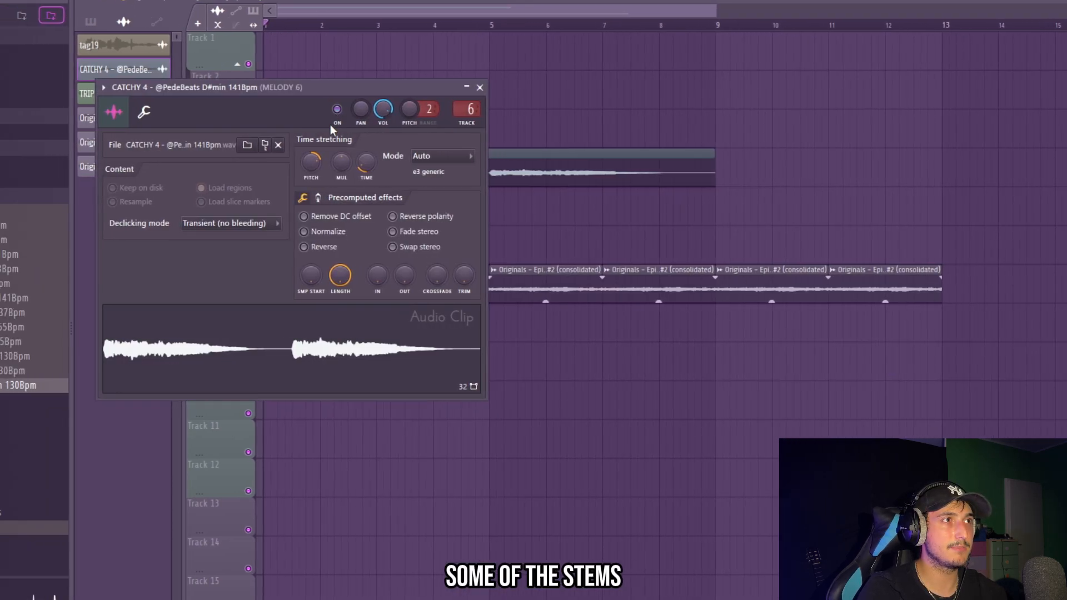
pyautogui.click(379, 156)
pyautogui.rightClick(898, 289)
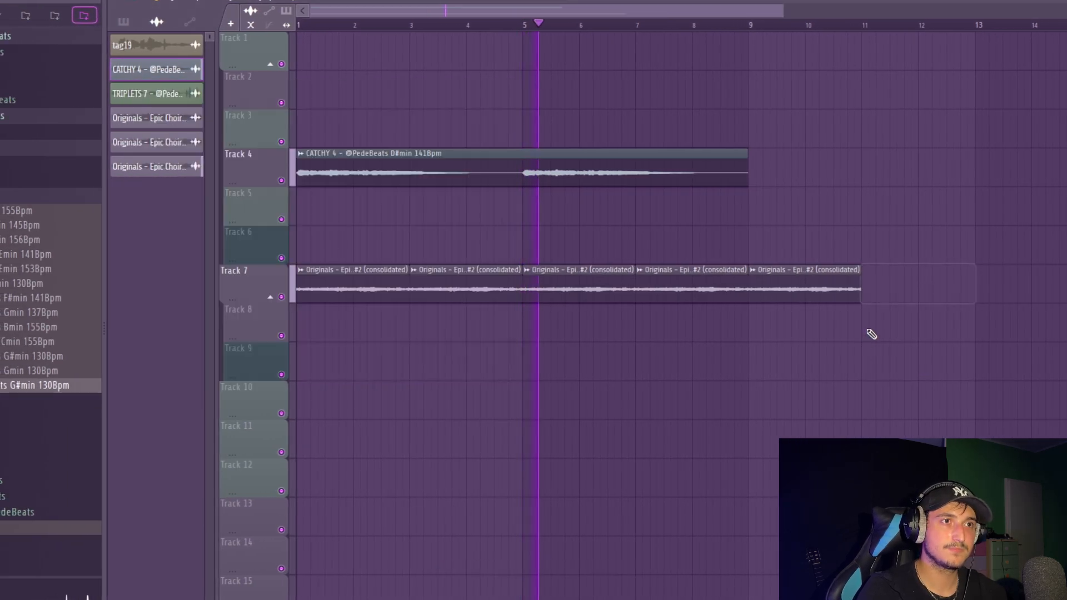
pyautogui.rightClick(827, 289)
pyautogui.scroll(-2, 813, 303)
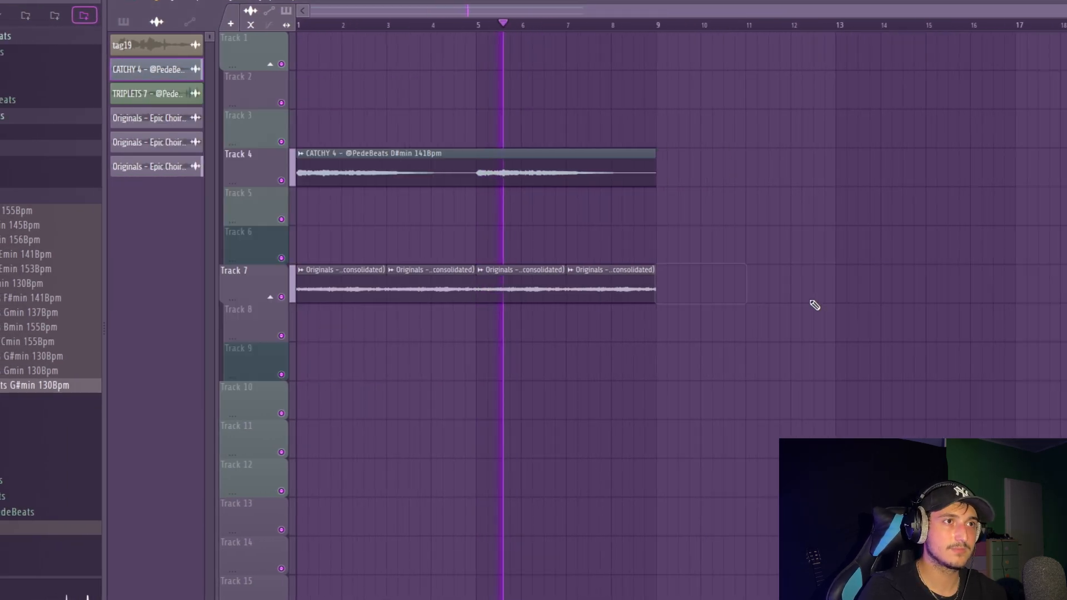
# Step: Duplicate the flute clip on Track 4 and the choir slices on Track 7 into bars 9 to 16
pyautogui.moveTo(628, 311); pyautogui.dragTo(324, 152)
pyautogui.hotkey('ctrl', 'b')
pyautogui.click(917, 362)
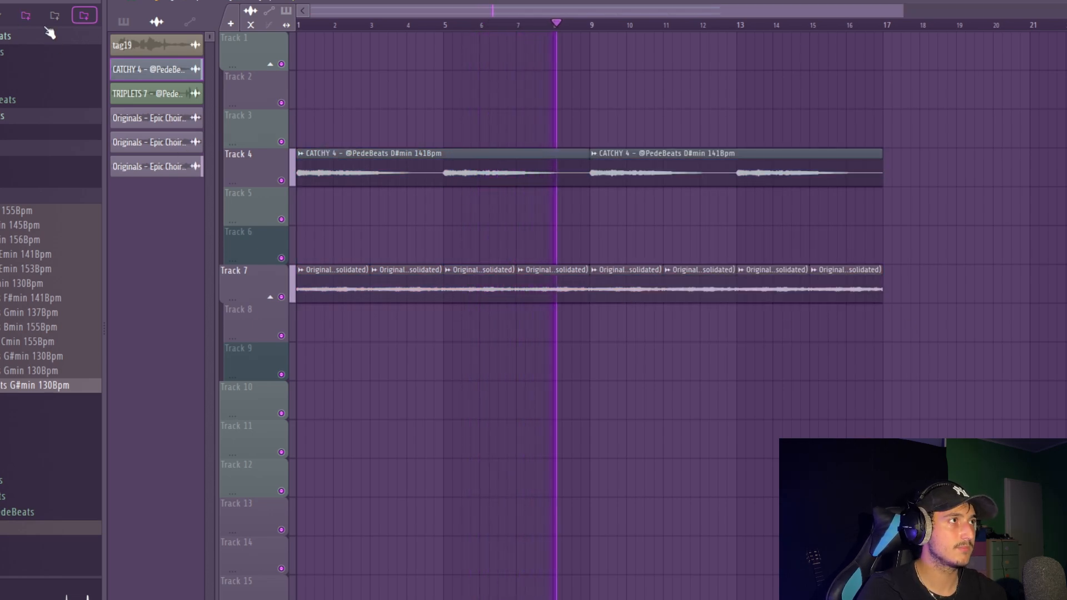
# Step: Open Pattern 3's FL Keys notes in the piano roll, start playback and raise the MELODY 5 mixer track to 115% volume
pyautogui.click(123, 22)
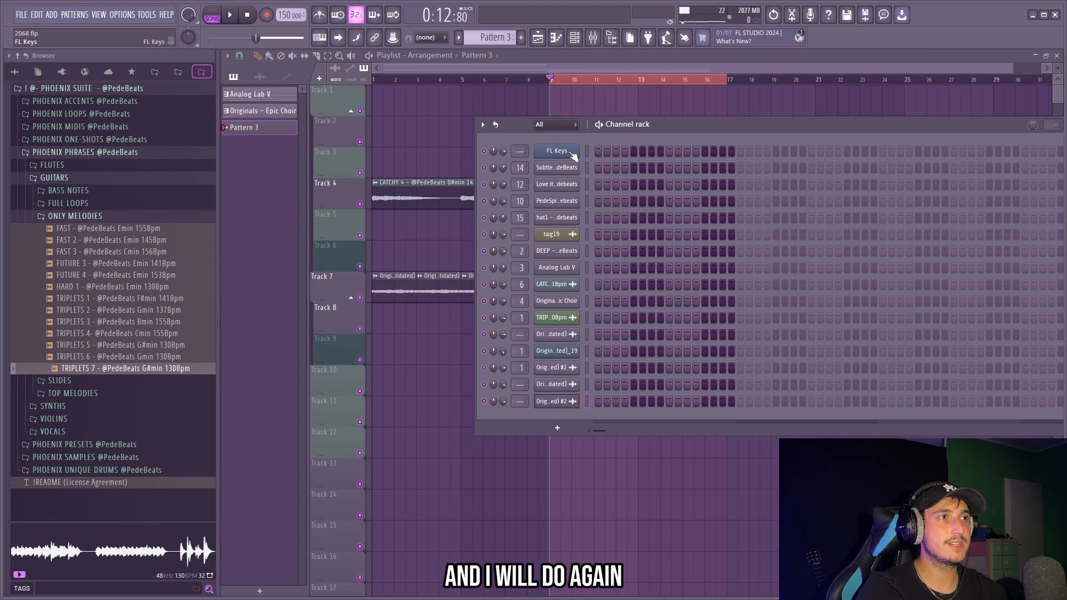
pyautogui.rightClick(573, 155)
pyautogui.click(599, 151)
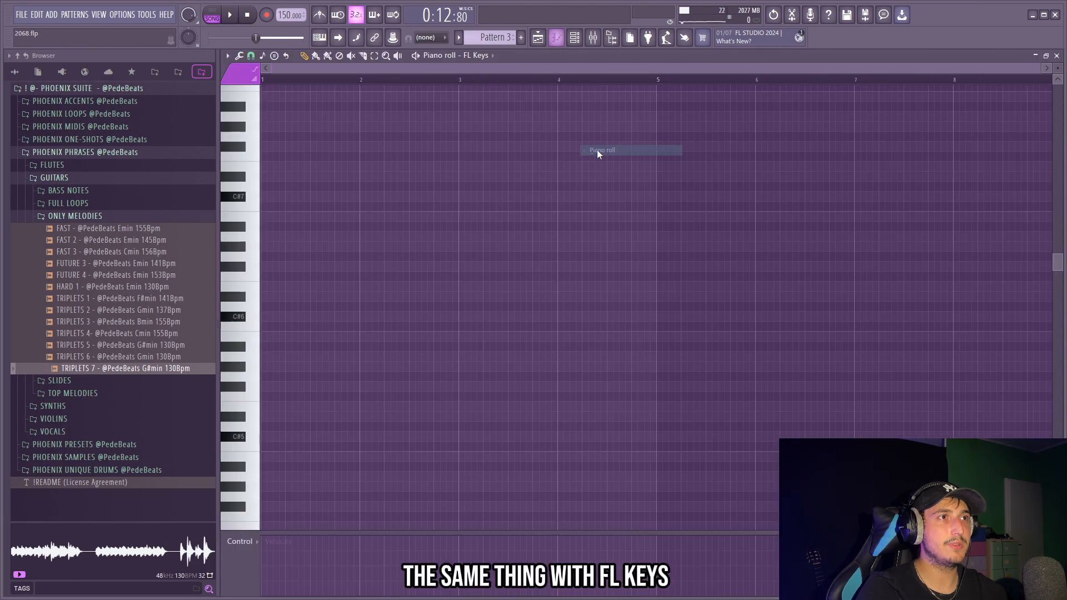
pyautogui.press('space')
pyautogui.press('F9')
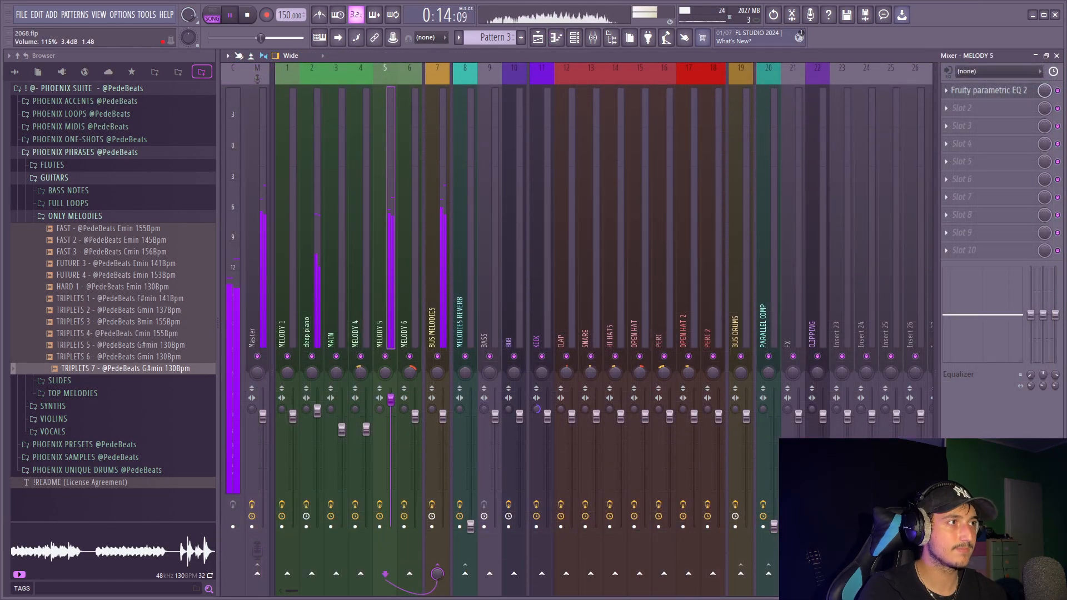
# Step: Copy the CATCHY 4 flute clip to bar 17 and duplicate the choir slices and Pattern 3 into bars 17 to 24
pyautogui.click(538, 37)
pyautogui.click(75, 216)
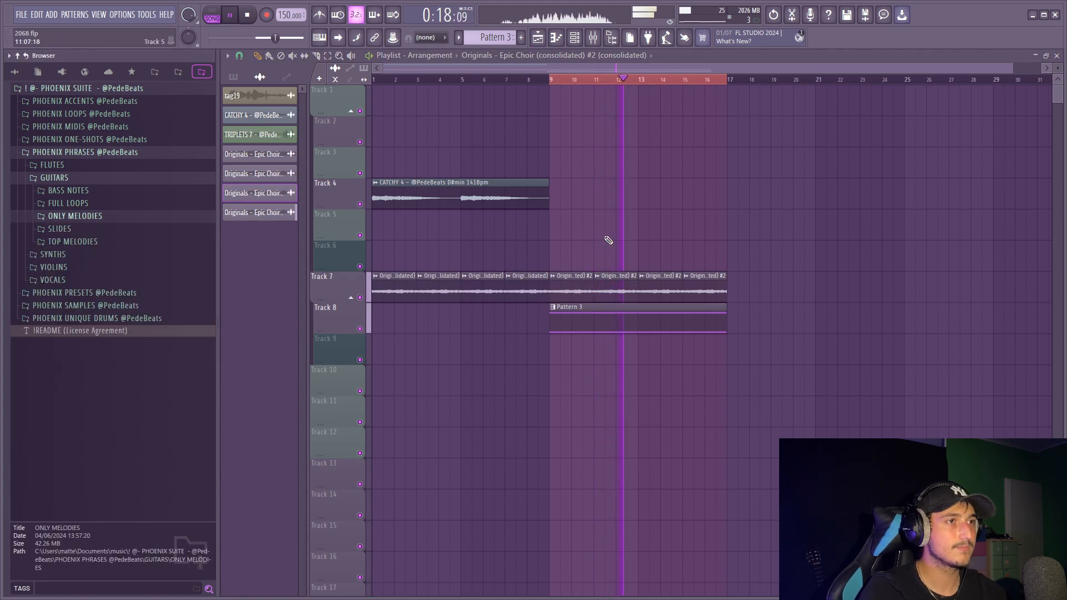
pyautogui.moveTo(483, 200); pyautogui.dragTo(757, 202)
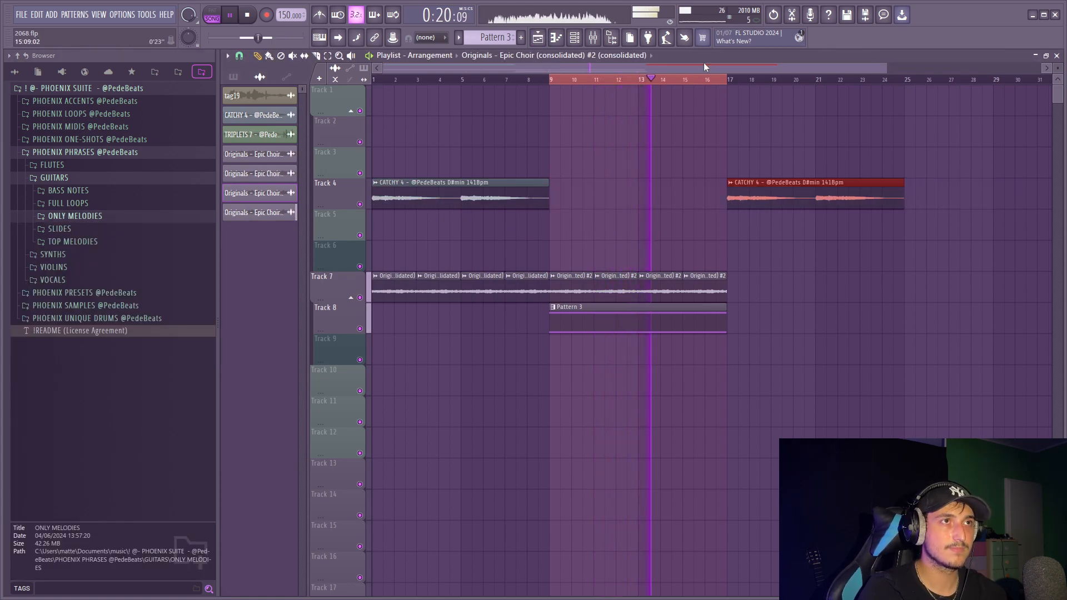
pyautogui.hotkey('ctrl', 'b')
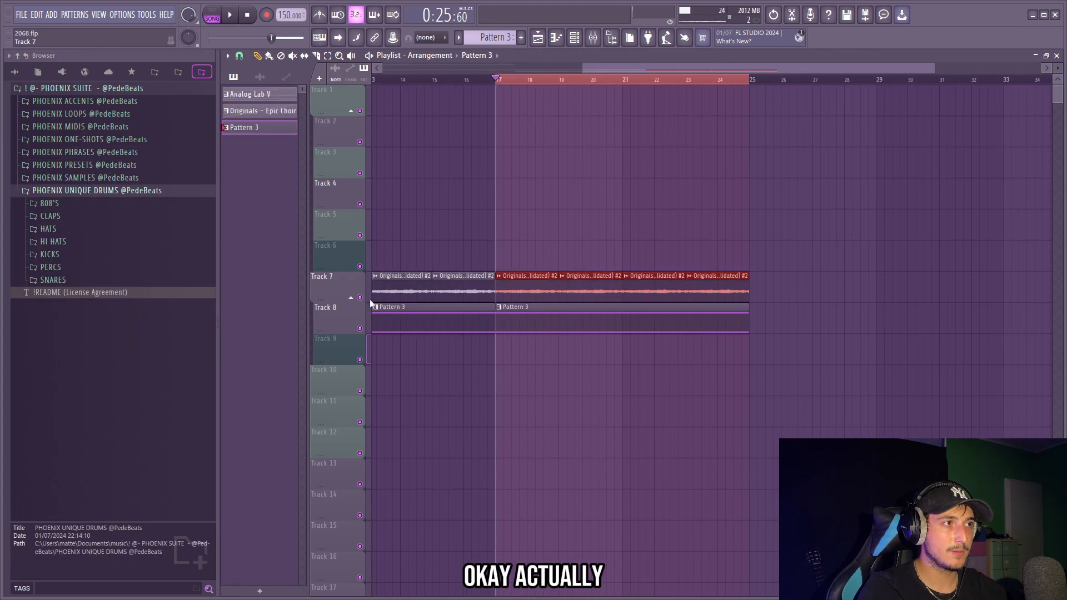
# Step: Consolidate Track 7's choir slices in bars 17 to 24 and stretch the rendered clip down to one bar
pyautogui.rightClick(360, 298)
pyautogui.hotkey('ctrl', 'alt', 'c')
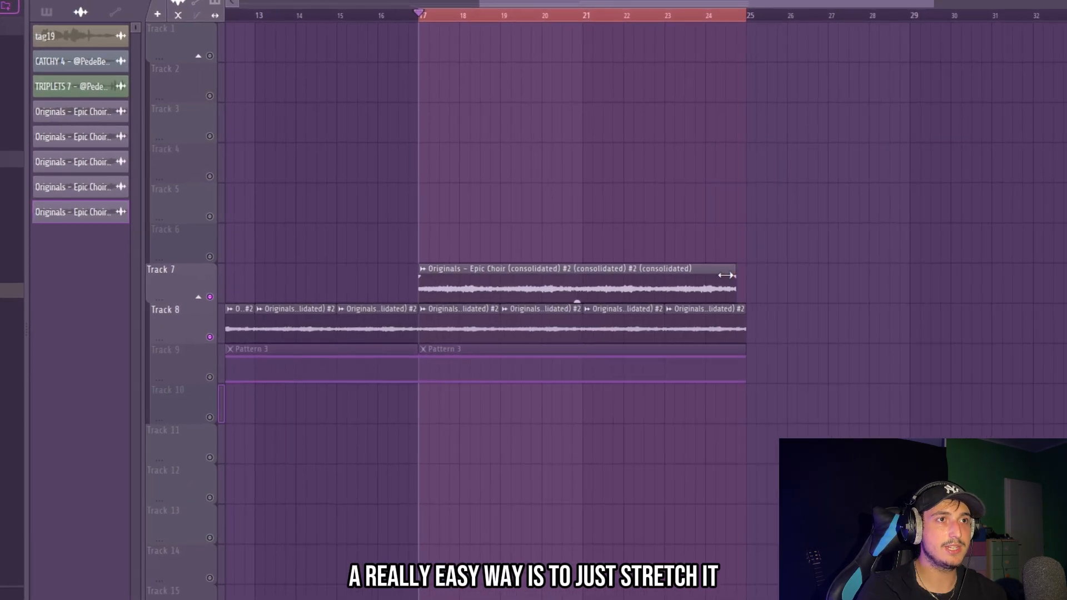
pyautogui.moveTo(742, 287); pyautogui.dragTo(535, 286)
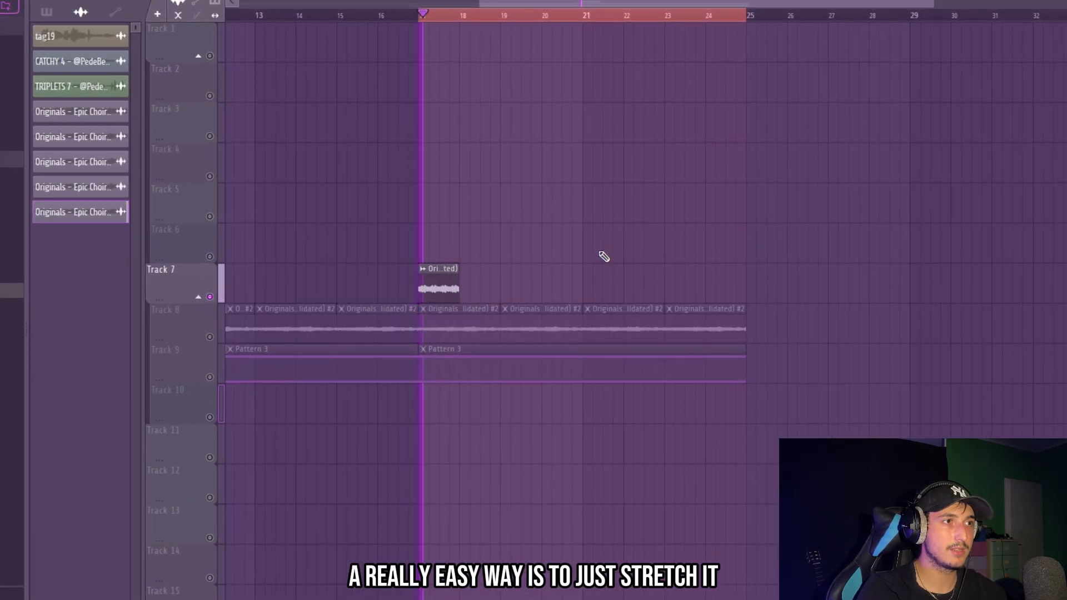
# Step: Shorten the stretched choir clip to half a bar and copy it on Track 7 to bars 19, 21 and 23
pyautogui.scroll(2, 447, 291)
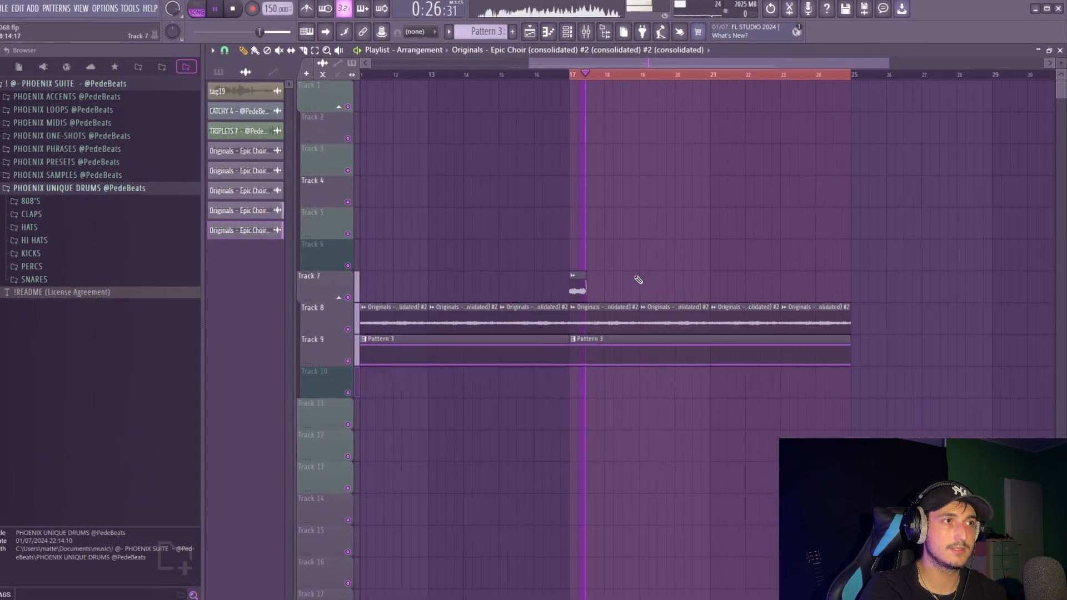
pyautogui.moveTo(565, 291); pyautogui.dragTo(634, 291)
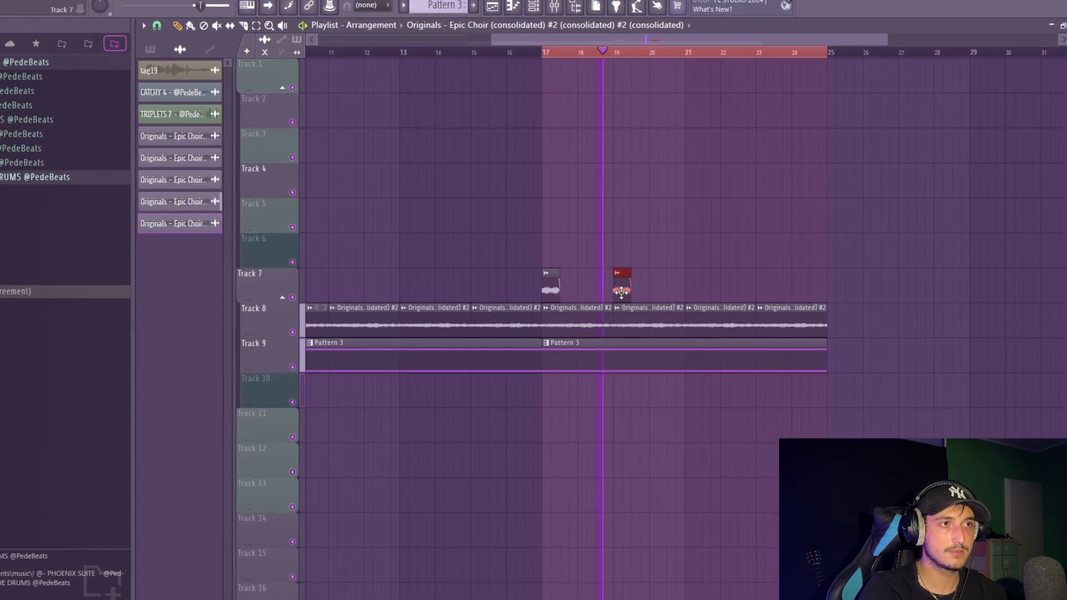
pyautogui.moveTo(720, 292)
pyautogui.mouseDown()
pyautogui.moveTo(566, 292)
pyautogui.moveTo(713, 292)
pyautogui.moveTo(682, 293)
pyautogui.mouseUp()
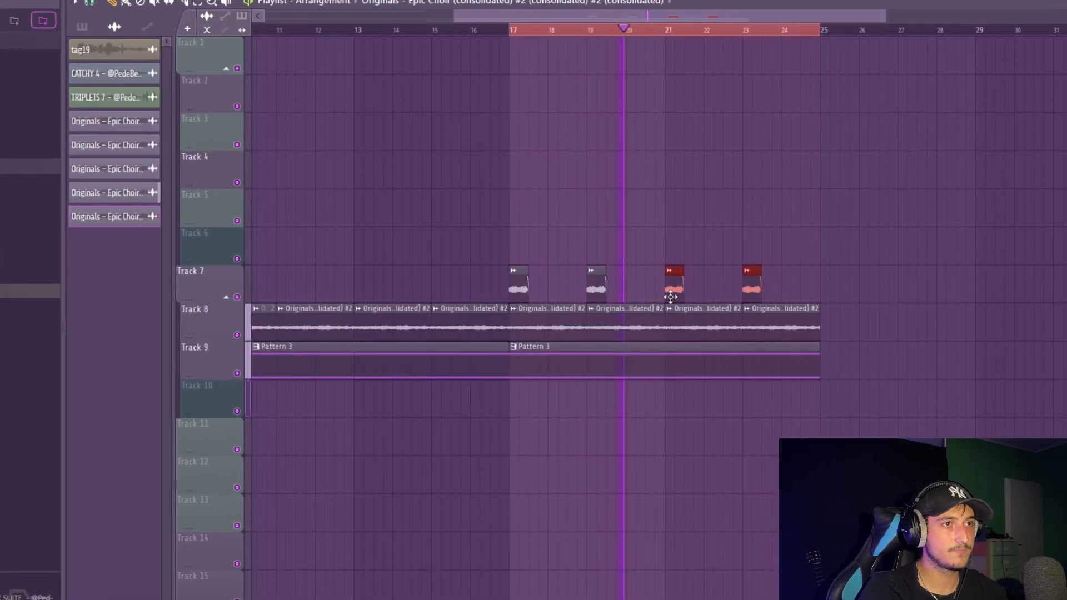
pyautogui.scroll(-3, 974, 402)
pyautogui.keyDown('ctrl'); pyautogui.click(974, 402); pyautogui.keyUp('ctrl')
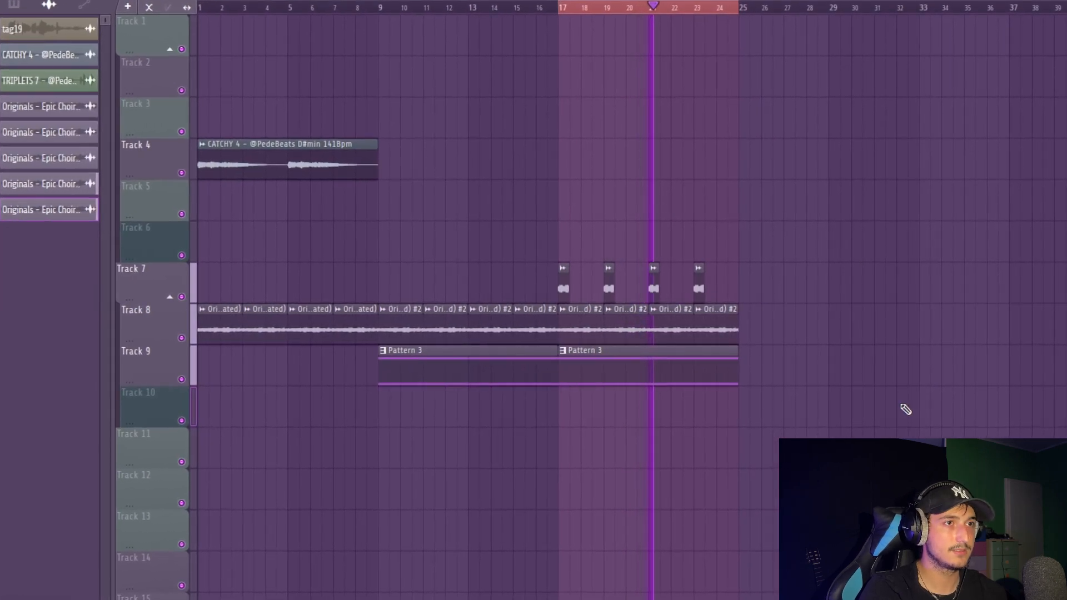
pyautogui.moveTo(905, 410); pyautogui.dragTo(239, 275)
pyautogui.scroll(3, 786, 262)
pyautogui.scroll(-2, 939, 342)
pyautogui.keyDown('ctrl'); pyautogui.click(944, 343); pyautogui.keyUp('ctrl')
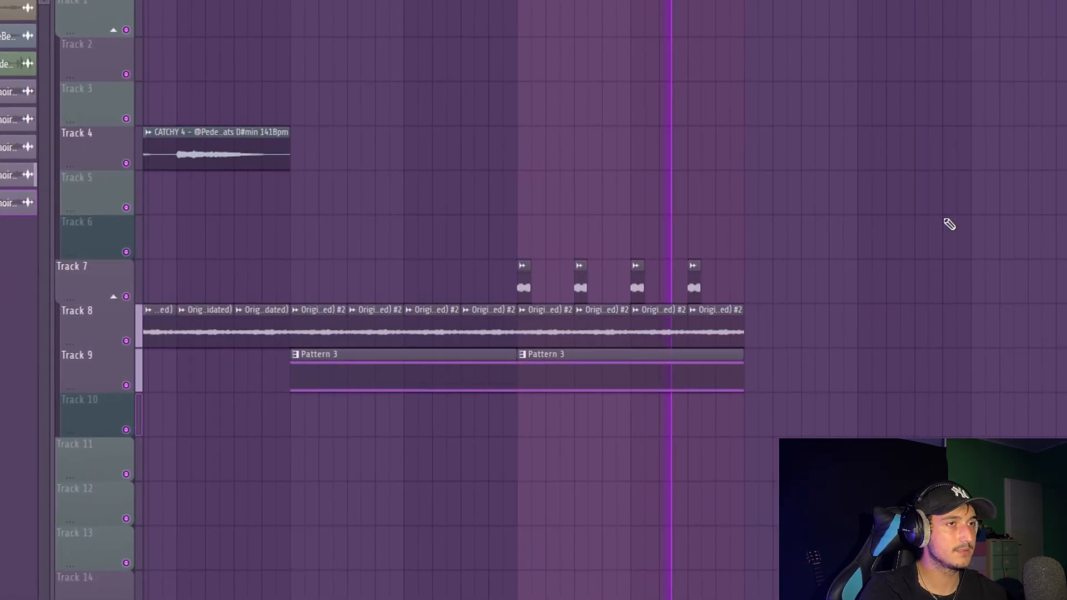
pyautogui.scroll(4, 861, 222)
pyautogui.scroll(-1, 611, 261)
pyautogui.scroll(-2, 514, 282)
# Step: Consolidate the choir hits in bars 17 to 24 into one Track 7 clip and layer a reversed copy on Track 6
pyautogui.moveTo(740, 288); pyautogui.dragTo(243, 255)
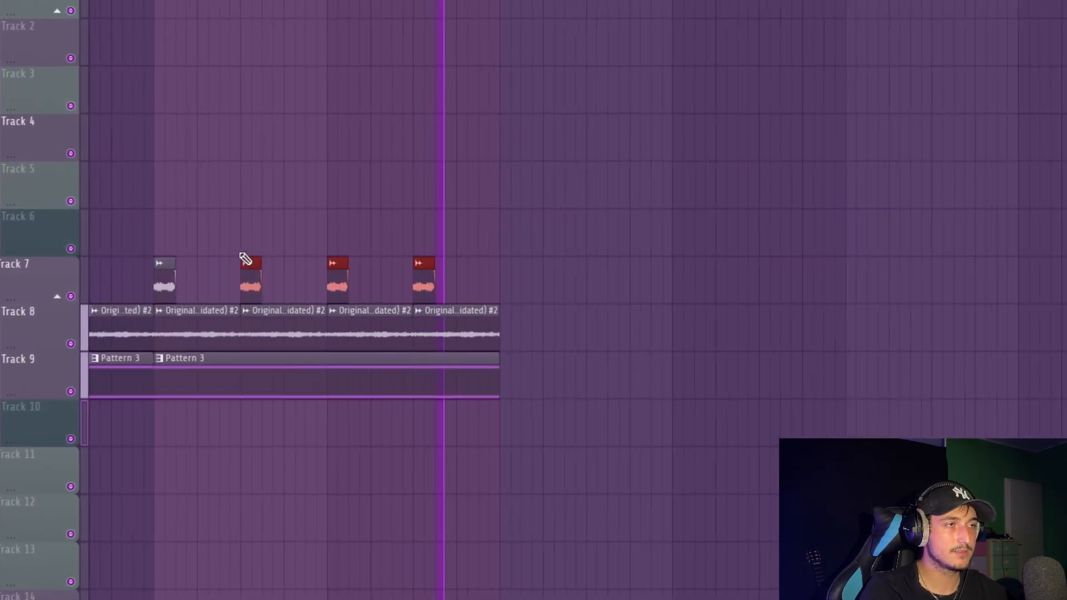
pyautogui.scroll(-3, 783, 259)
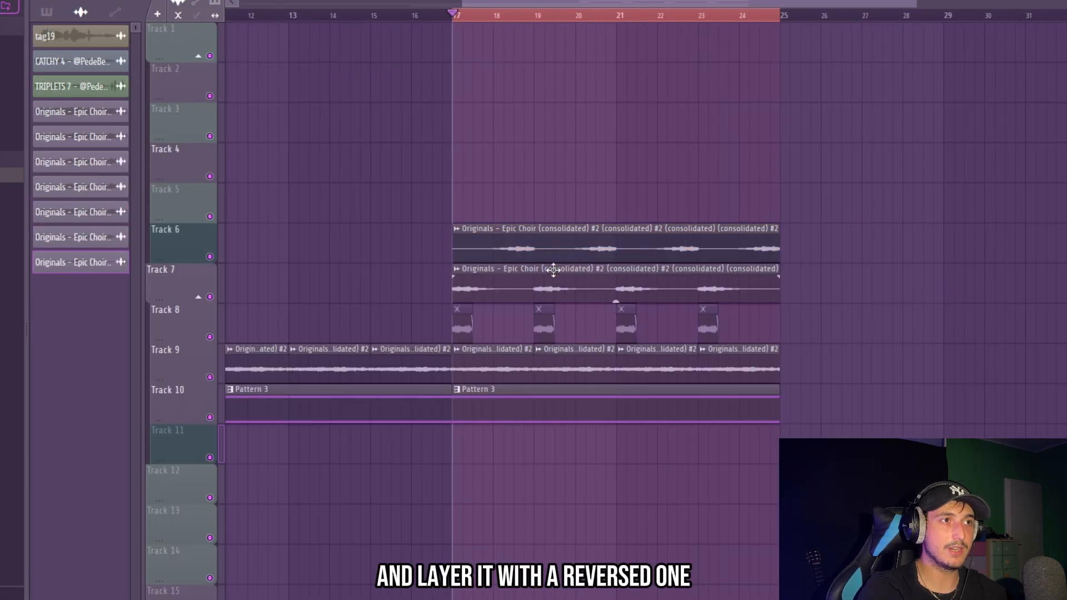
pyautogui.doubleClick(590, 246)
pyautogui.press('Escape')
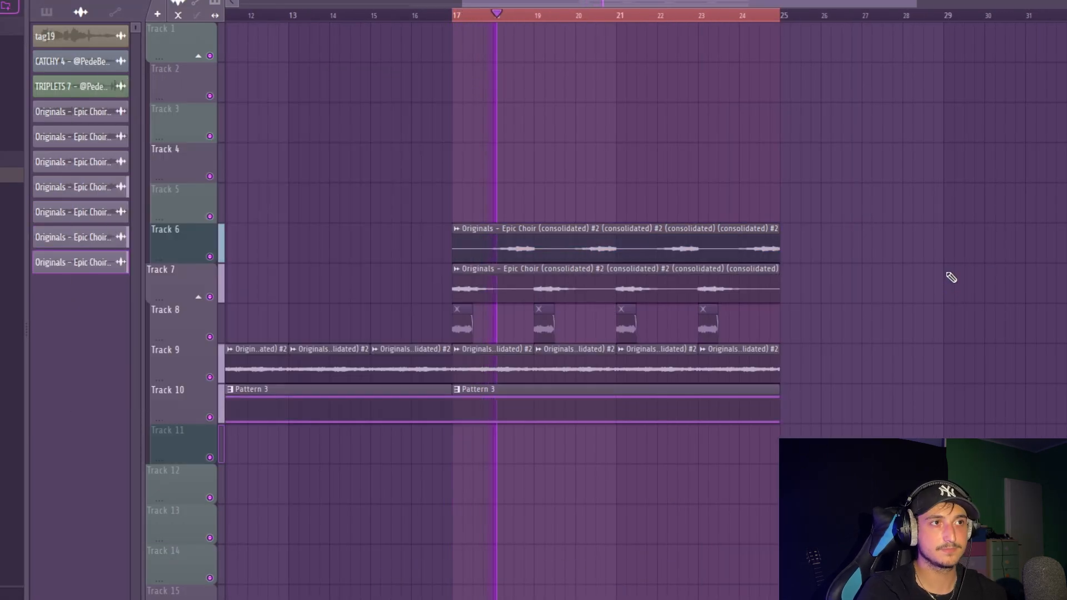
# Step: Merge the forward and reversed choir layers into one clip on Track 7 and delete the source clips on Tracks 6 and 8
pyautogui.moveTo(870, 327); pyautogui.dragTo(423, 245)
pyautogui.moveTo(912, 316); pyautogui.dragTo(460, 327)
pyautogui.moveTo(950, 327); pyautogui.dragTo(616, 298)
pyautogui.rightClick(1008, 283)
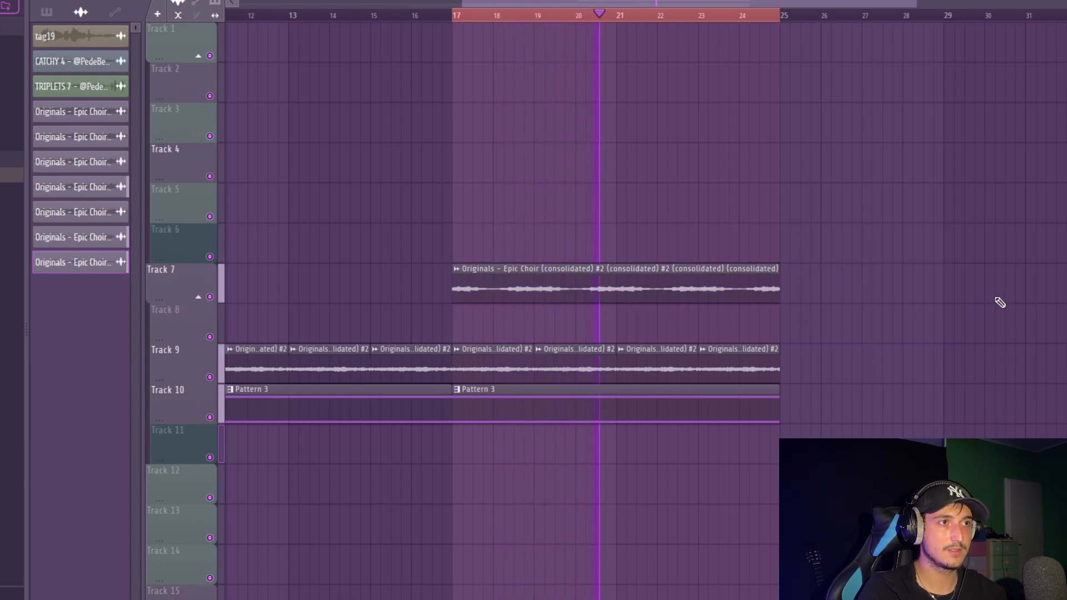
# Step: Place the LET accent from PHOENIX ACCENTS on Track 7 at bar 9 and duplicate it to fill bars 9 to 16
pyautogui.scroll(-3, 1008, 322)
pyautogui.scroll(6, 762, 262)
pyautogui.scroll(-5, 755, 269)
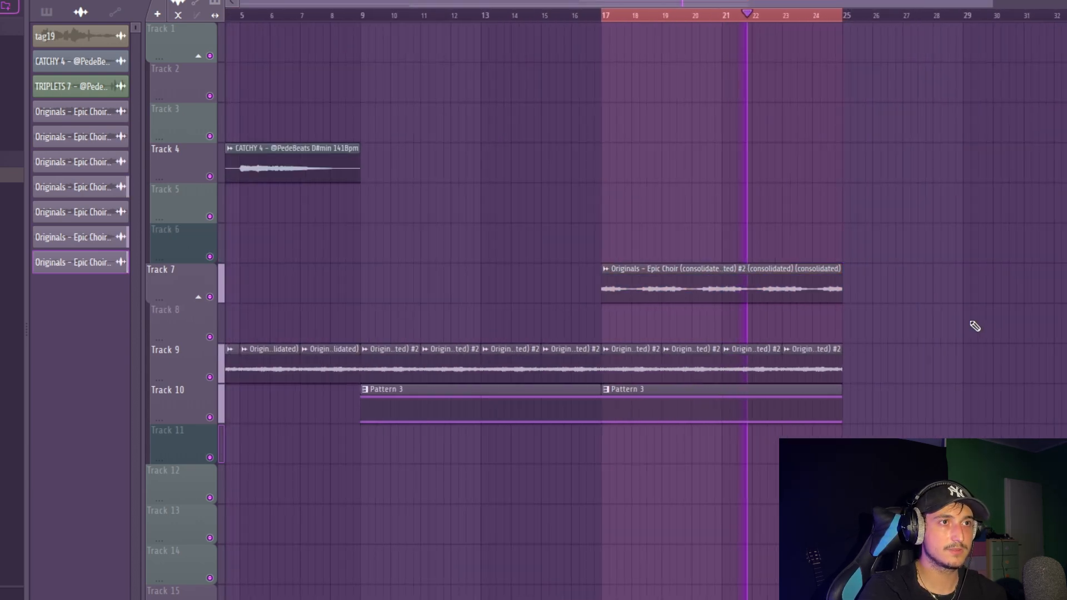
pyautogui.scroll(-2, 975, 326)
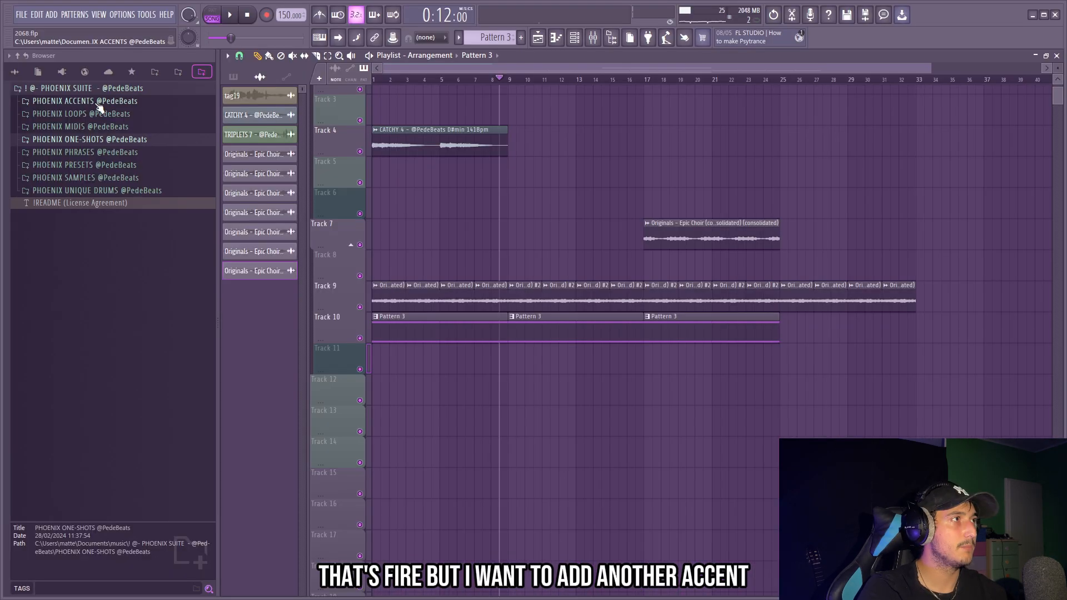
pyautogui.click(83, 100)
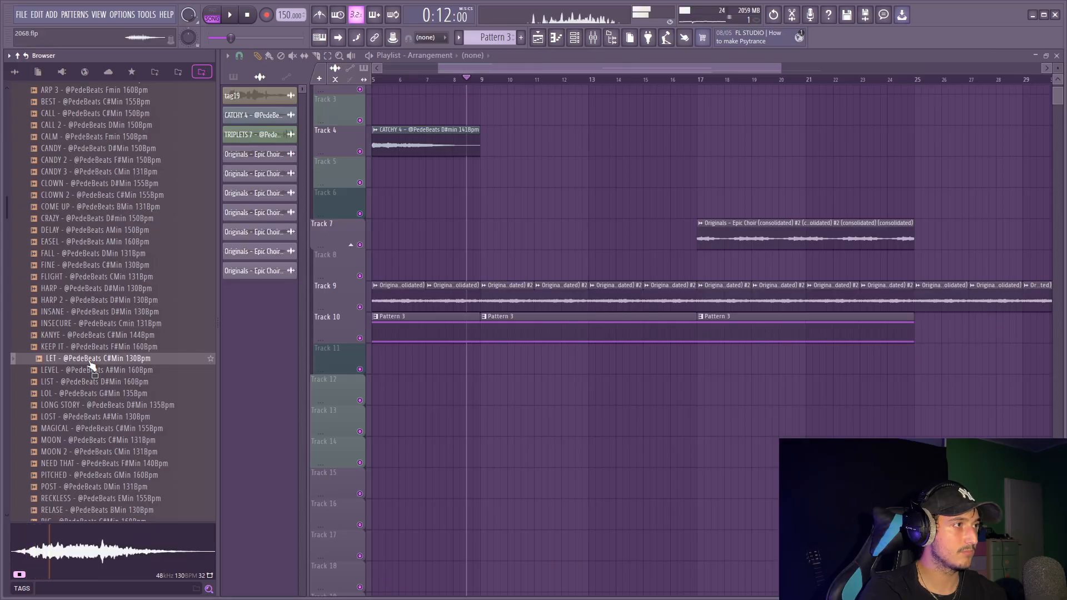
pyautogui.moveTo(90, 364); pyautogui.dragTo(506, 231)
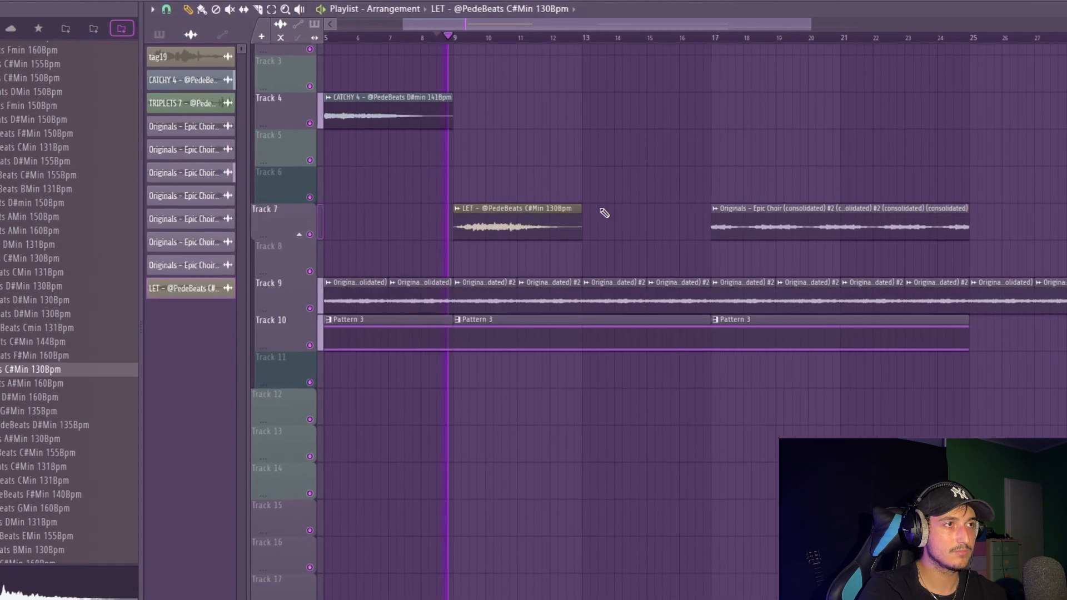
pyautogui.keyDown('ctrl'); pyautogui.click(561, 210); pyautogui.keyUp('ctrl')
pyautogui.hotkey('ctrl', 'b')
pyautogui.hotkey('ctrl', 'd')
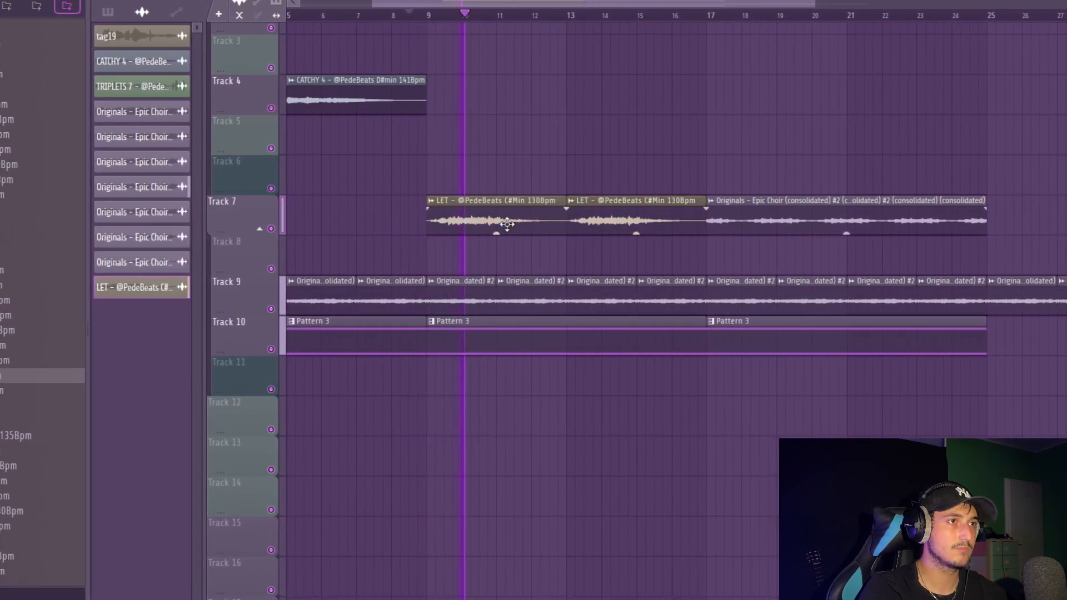
# Step: Open the first LET accent clip's settings on Track 7, adjust its sound and close them
pyautogui.doubleClick(517, 223)
pyautogui.moveTo(466, 149); pyautogui.dragTo(466, 161)
pyautogui.click(566, 126)
pyautogui.scroll(-3, 612, 166)
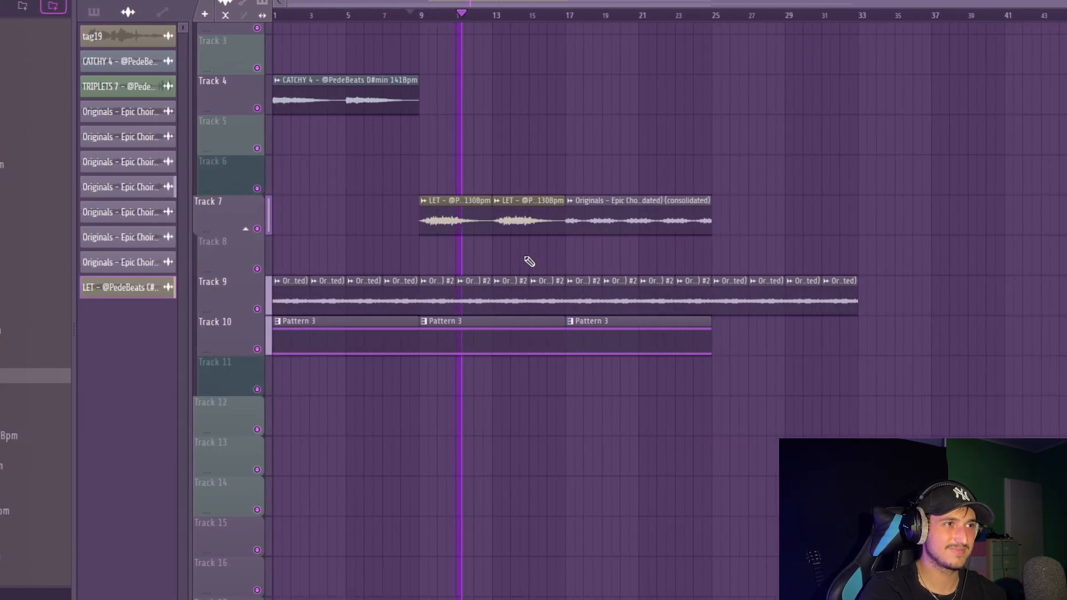
# Step: Duplicate the choir slices on Track 9 and Pattern 3 on Track 10 so both rows run through bar 40
pyautogui.moveTo(528, 262); pyautogui.dragTo(419, 204)
pyautogui.moveTo(901, 315); pyautogui.dragTo(717, 267)
pyautogui.hotkey('ctrl', 'b')
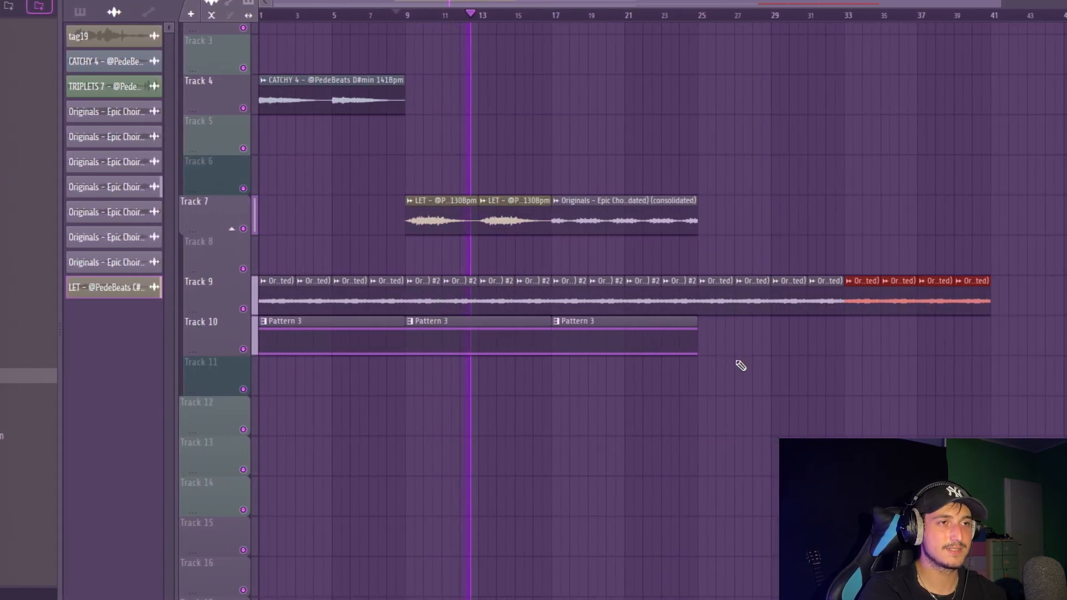
pyautogui.moveTo(728, 365); pyautogui.dragTo(630, 349)
pyautogui.hotkey('ctrl', 'b')
pyautogui.hotkey('ctrl', 'b')
pyautogui.hotkey('ctrl', 'd')
pyautogui.scroll(-1, 617, 334)
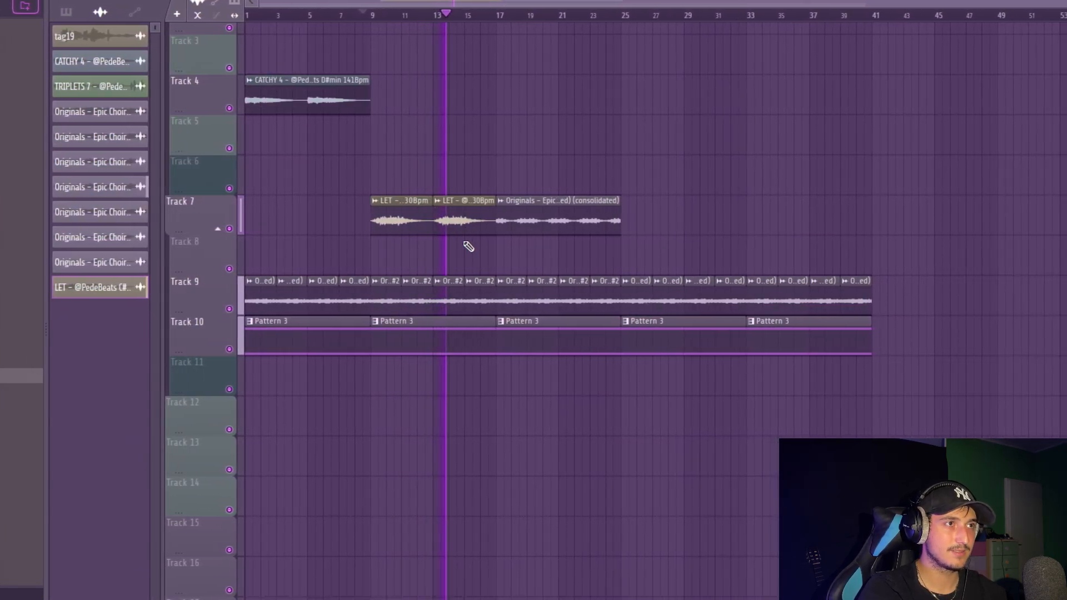
# Step: Copy the flute clip to bar 25 and the LET accents to bar 33 on Track 7, and loop bars 9 to 24
pyautogui.moveTo(469, 227); pyautogui.dragTo(620, 231)
pyautogui.scroll(1, 766, 253)
pyautogui.moveTo(603, 16); pyautogui.dragTo(398, 51)
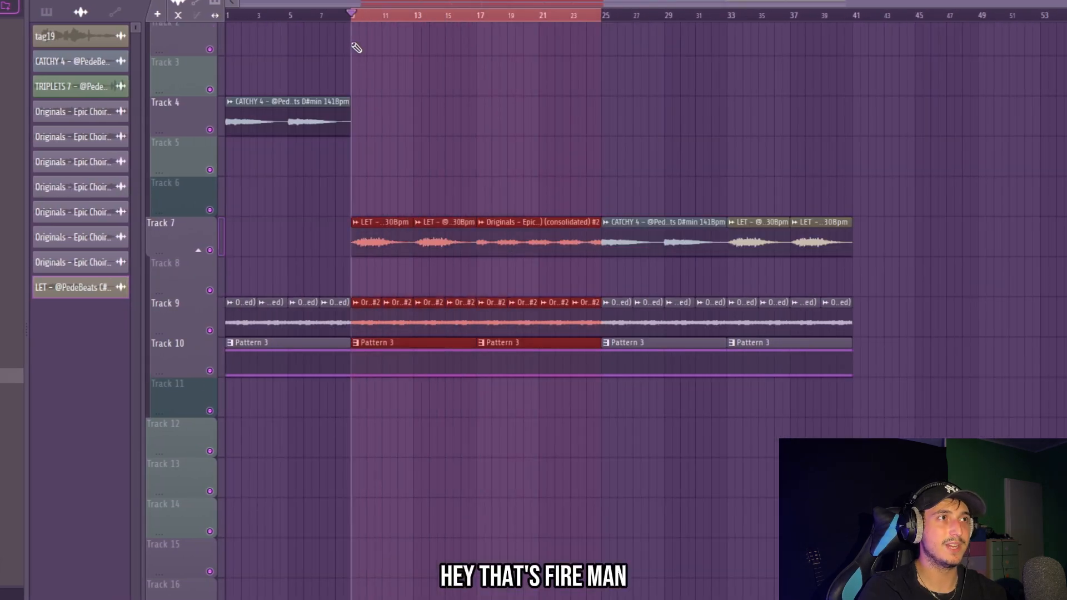
pyautogui.hotkey('ctrl', 'd')
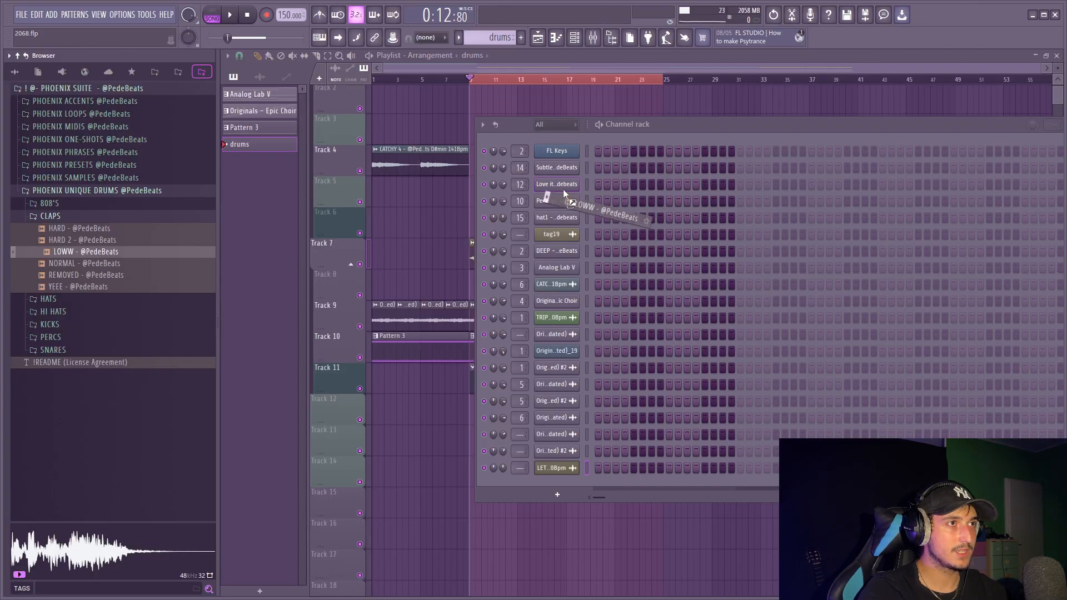
# Step: Load the LOWW clap into the drums pattern and repeat its third-beat C5 note once per bar through bar 8
pyautogui.hotkey('ctrl', 'b')
pyautogui.hotkey('ctrl', 'b')
pyautogui.hotkey('ctrl', 'b')
pyautogui.hotkey('ctrl', 'b')
pyautogui.hotkey('ctrl', 'b')
pyautogui.hotkey('ctrl', 'b')
pyautogui.hotkey('ctrl', 'b')
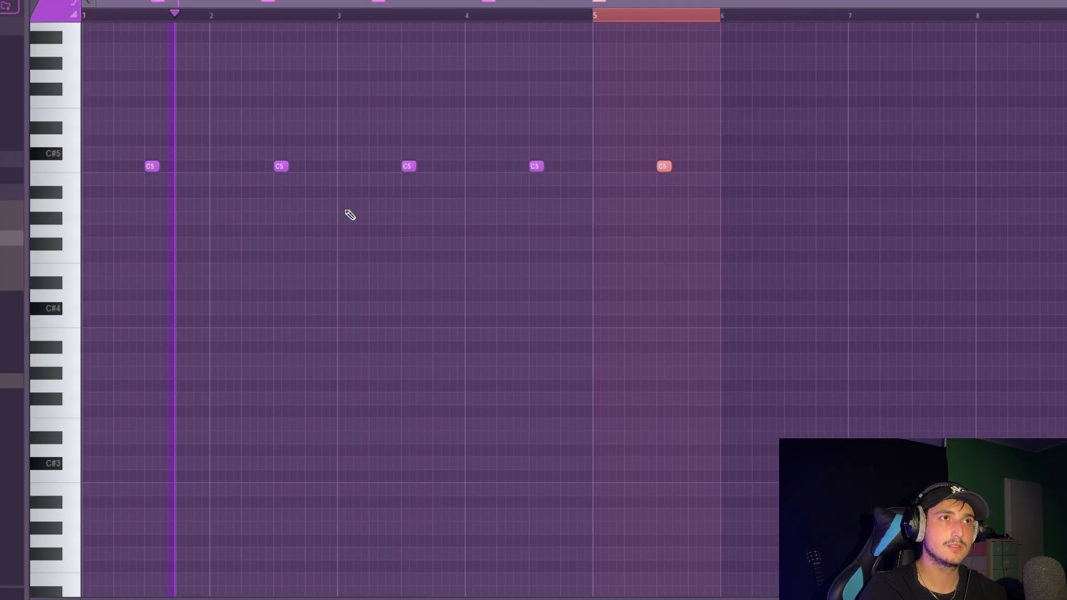
# Step: Add two extra clap notes in bar 4, one before and one after the third-beat hit
pyautogui.moveTo(361, 216)
pyautogui.mouseDown()
pyautogui.moveTo(372, 174)
pyautogui.moveTo(390, 177)
pyautogui.moveTo(390, 168)
pyautogui.mouseUp()
pyautogui.hotkey('shift', 'd')
pyautogui.moveTo(468, 205); pyautogui.dragTo(444, 161)
pyautogui.hotkey('shift', 'd')
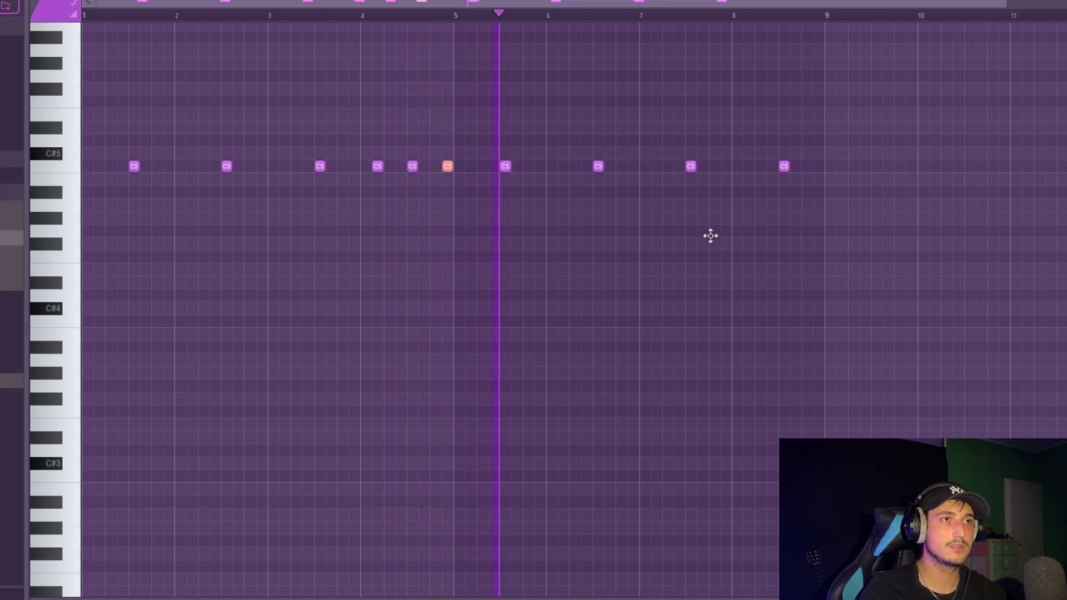
# Step: Add extra short C5 clap notes around the third-beat hit in bar 8
pyautogui.click(720, 166)
pyautogui.hotkey('shift', 'd')
pyautogui.click(745, 167)
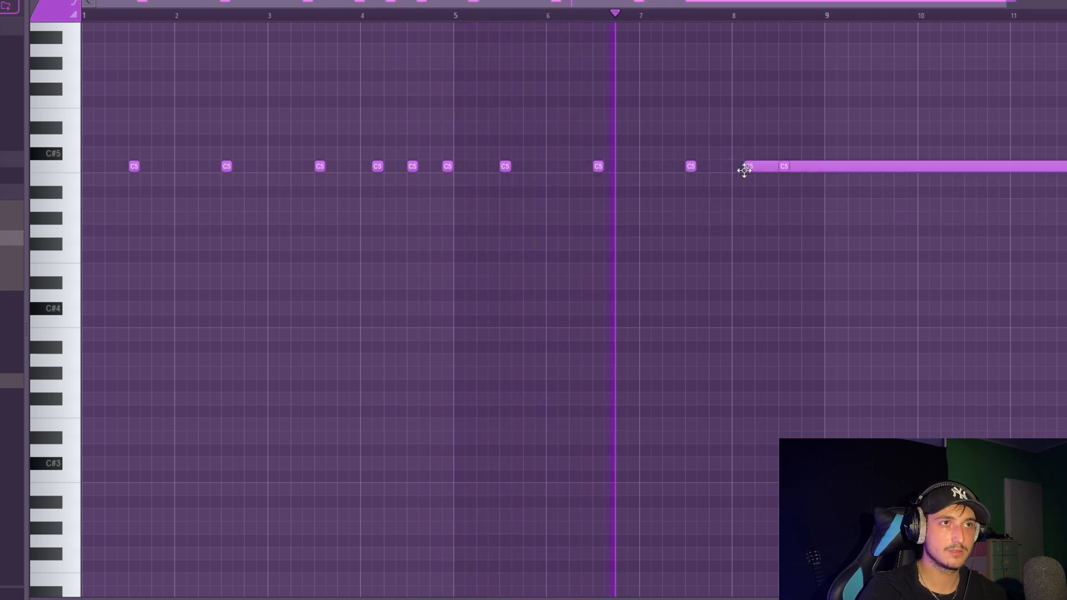
pyautogui.hotkey('shift', 'd')
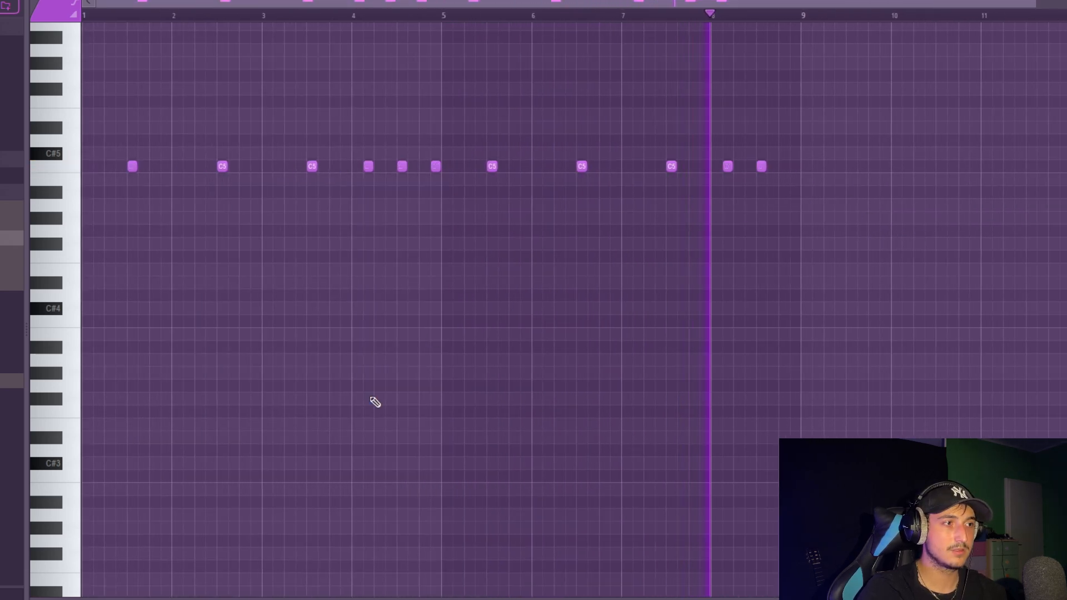
pyautogui.scroll(3, 789, 181)
pyautogui.moveTo(790, 179); pyautogui.dragTo(788, 163)
# Step: Load the RELATIVE hi-hat into the channel routed to mixer track 14 and fill every second step
pyautogui.click(64, 303)
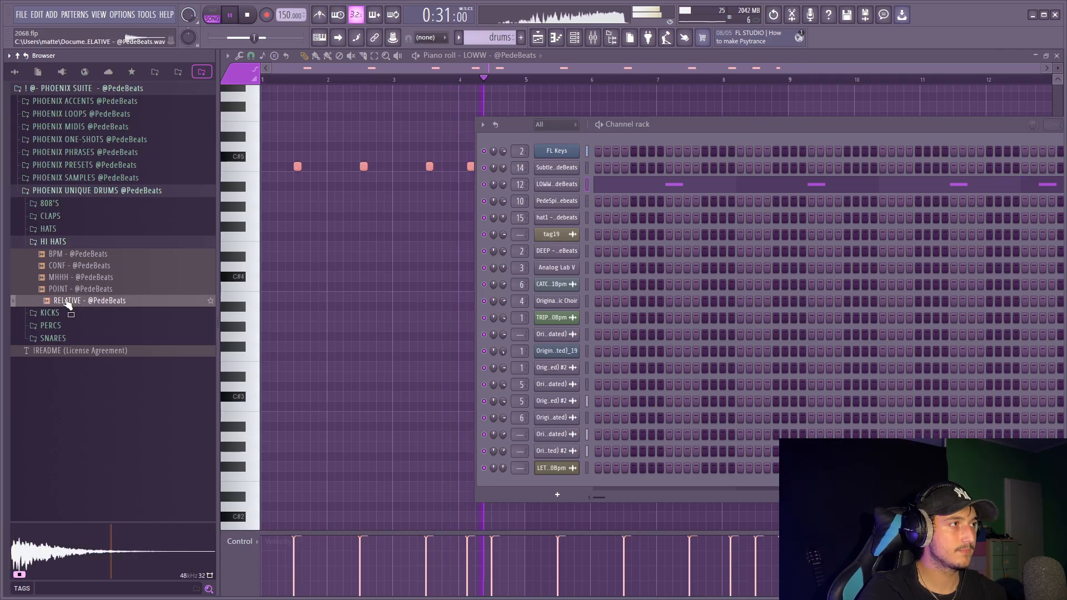
pyautogui.moveTo(552, 185); pyautogui.dragTo(538, 166)
pyautogui.rightClick(538, 166)
pyautogui.click(714, 203)
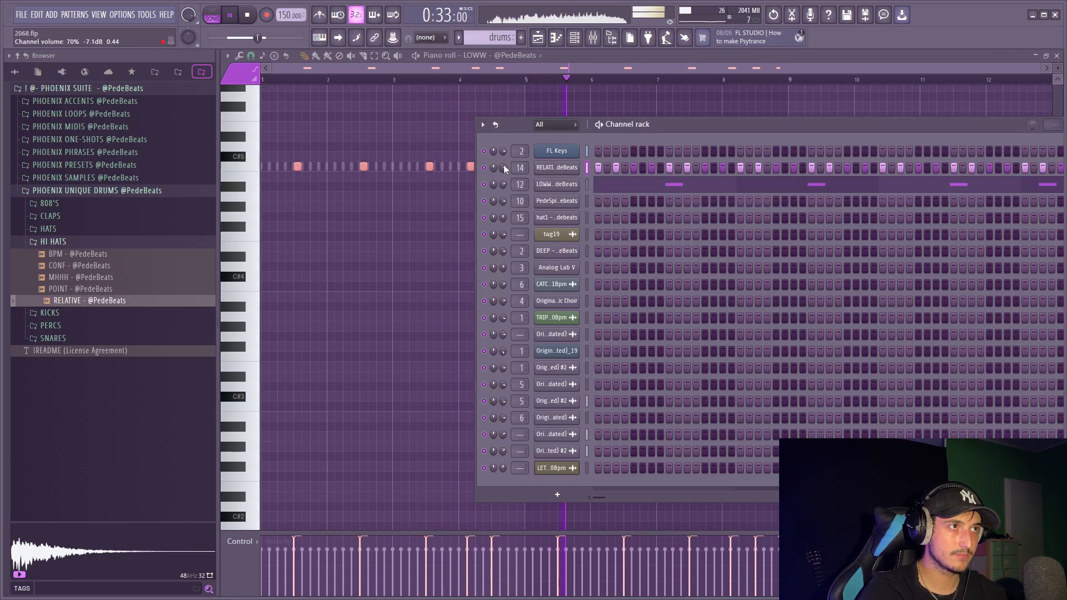
# Step: In the RELATIVE hi-hat's piano roll, add C5 rolls in bar 1, a G#4 hit late in bar 1 and F4 hits in bar 2
pyautogui.rightClick(553, 167)
pyautogui.click(611, 170)
pyautogui.scroll(4, 995, 422)
pyautogui.scroll(4, 598, 337)
pyautogui.press('space')
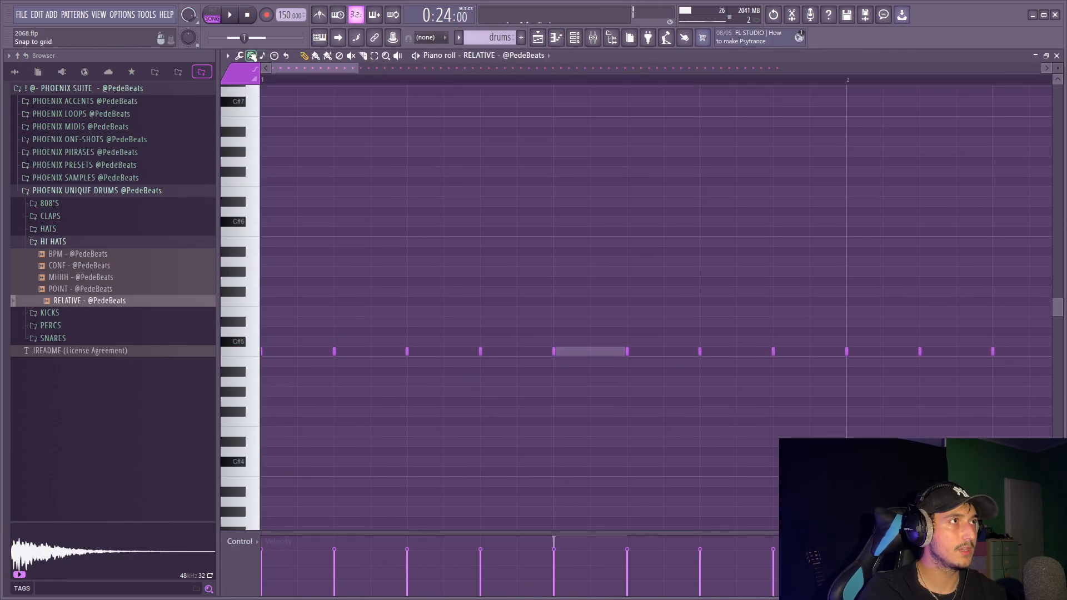
pyautogui.click(251, 56)
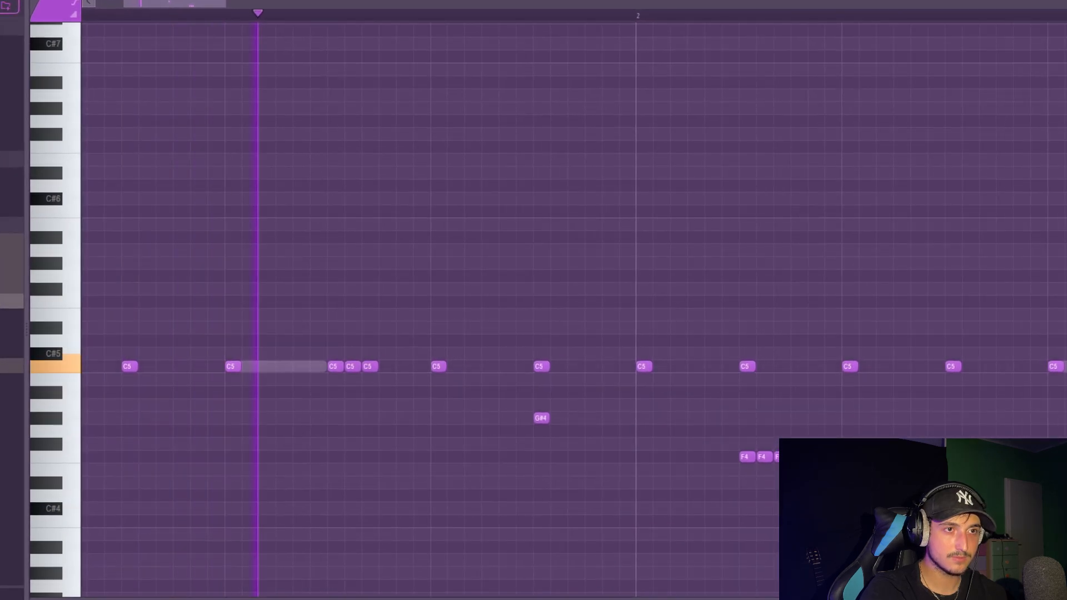
pyautogui.scroll(-5, 573, 311)
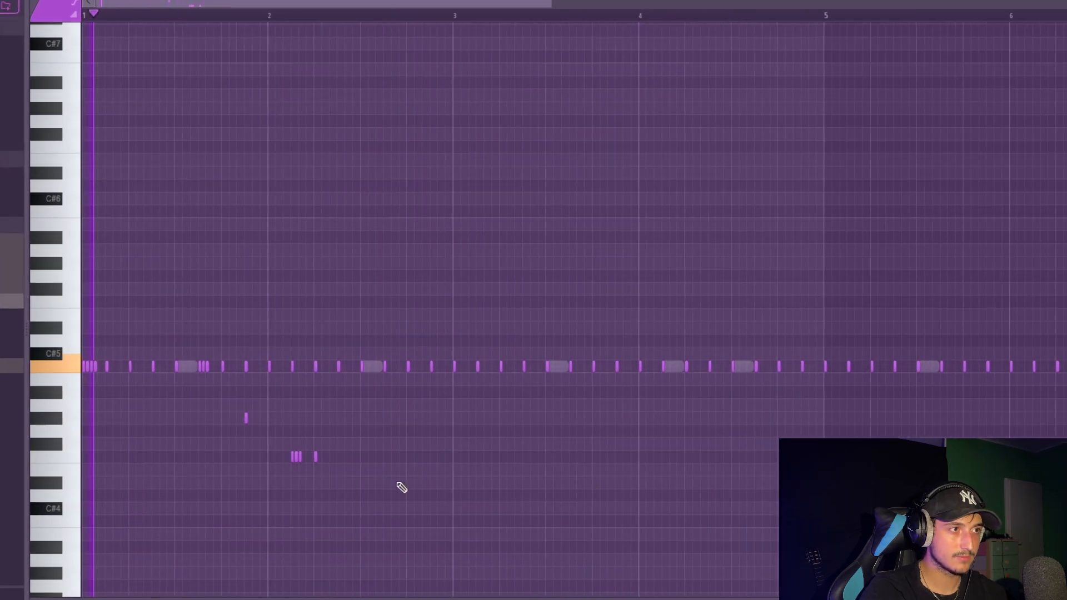
# Step: Lower the group of four F4 hi-hat notes in bar 2 by two semitones to D#4
pyautogui.moveTo(398, 483); pyautogui.dragTo(236, 410)
pyautogui.moveTo(452, 501); pyautogui.dragTo(283, 425)
pyautogui.press('Down')
pyautogui.press('Down')
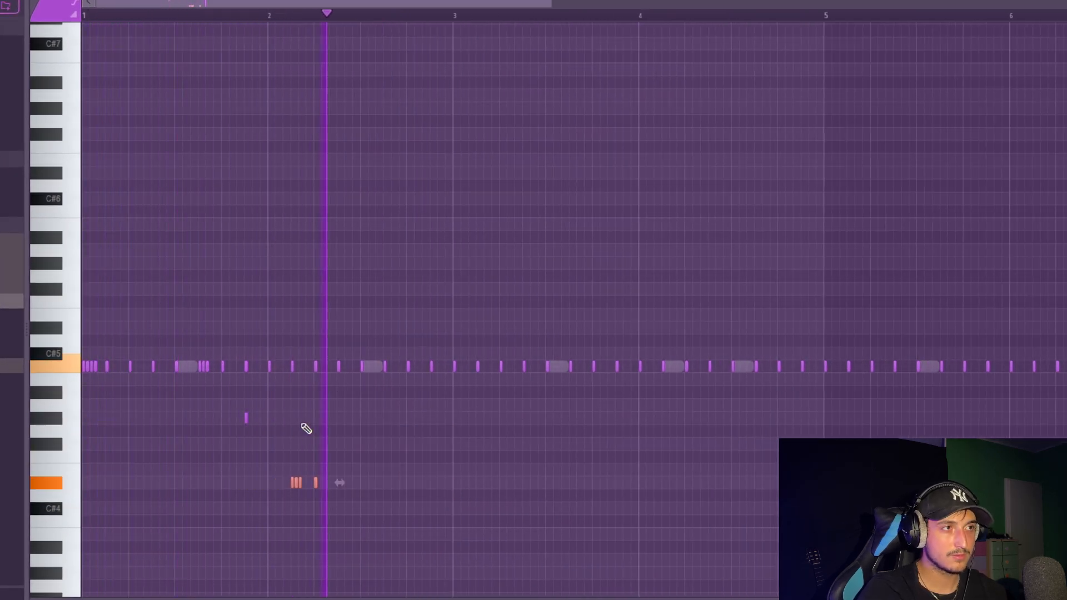
# Step: Repeat the two-bar hi-hat pattern into bars 3 and 4 and add three G#3 hits at the end of bar 4
pyautogui.scroll(-3, 306, 429)
pyautogui.moveTo(1048, 462); pyautogui.dragTo(321, 258)
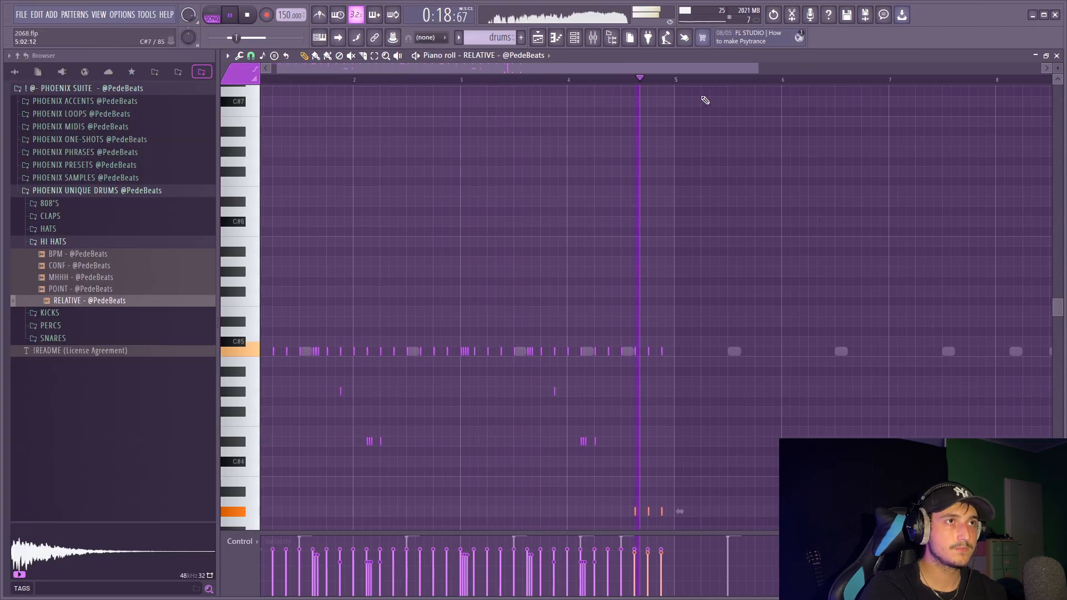
pyautogui.press('space')
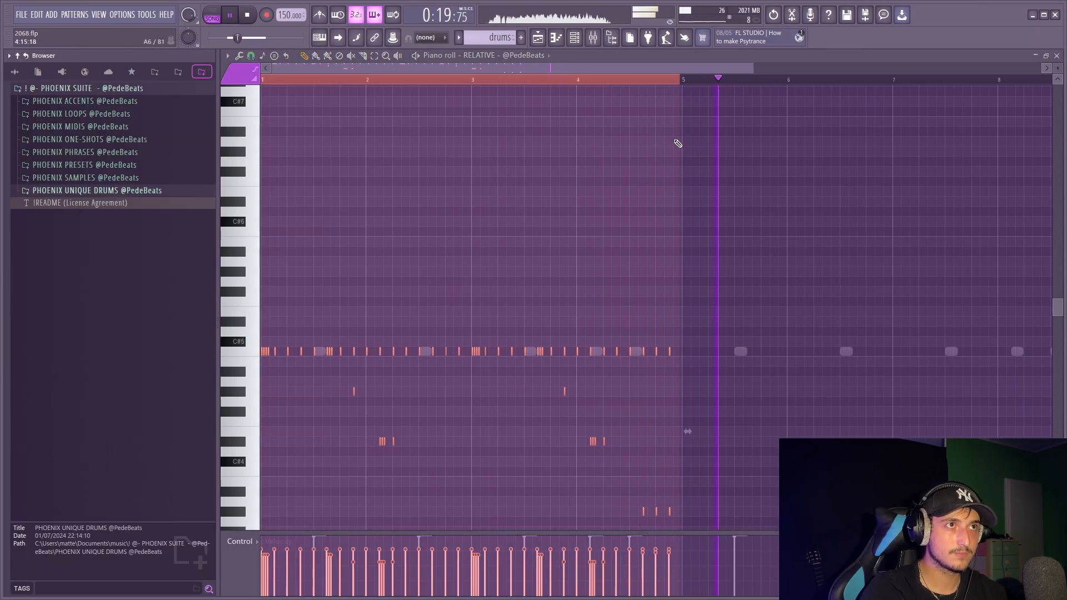
# Step: Duplicate the four-bar hi-hat pattern into bars 5 to 8 and pan its off-pitch notes to varying sides
pyautogui.press('space')
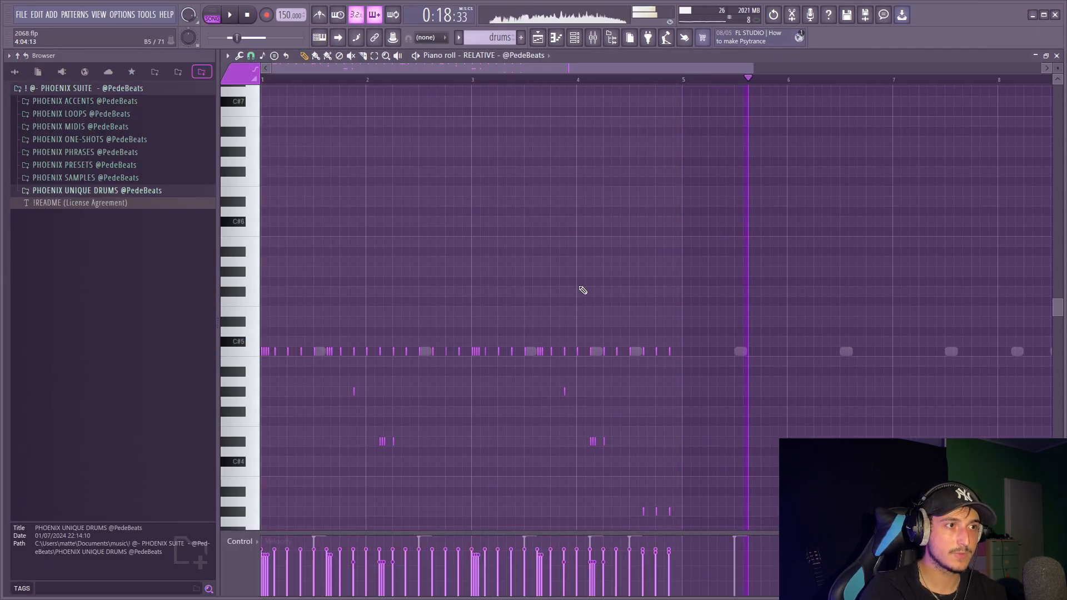
pyautogui.scroll(-2, 553, 462)
pyautogui.moveTo(783, 501); pyautogui.dragTo(221, 388)
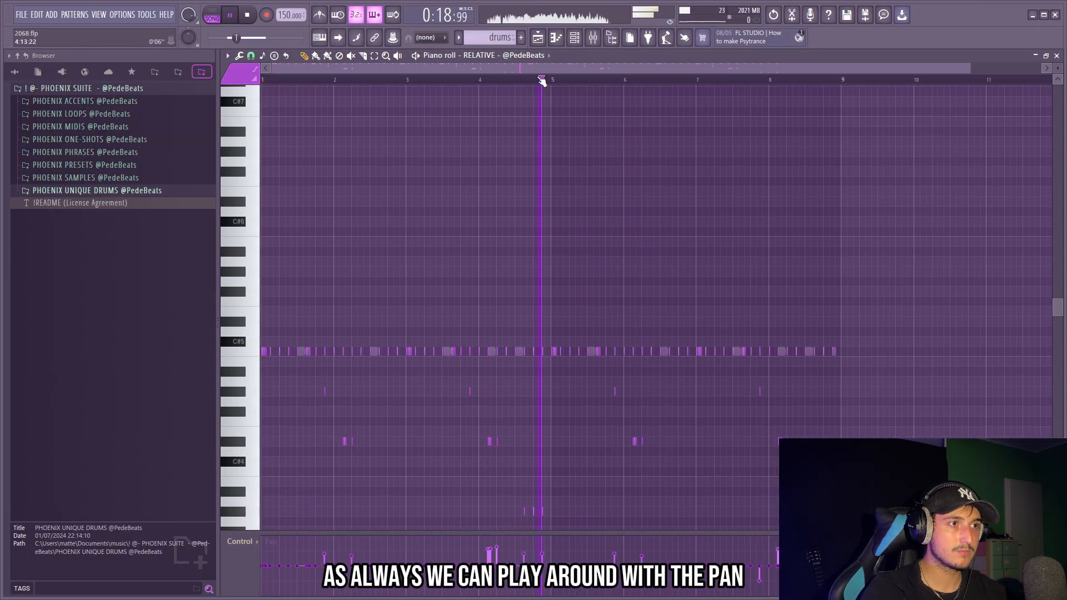
pyautogui.scroll(-1, 683, 357)
pyautogui.hotkey('ctrl', 'a')
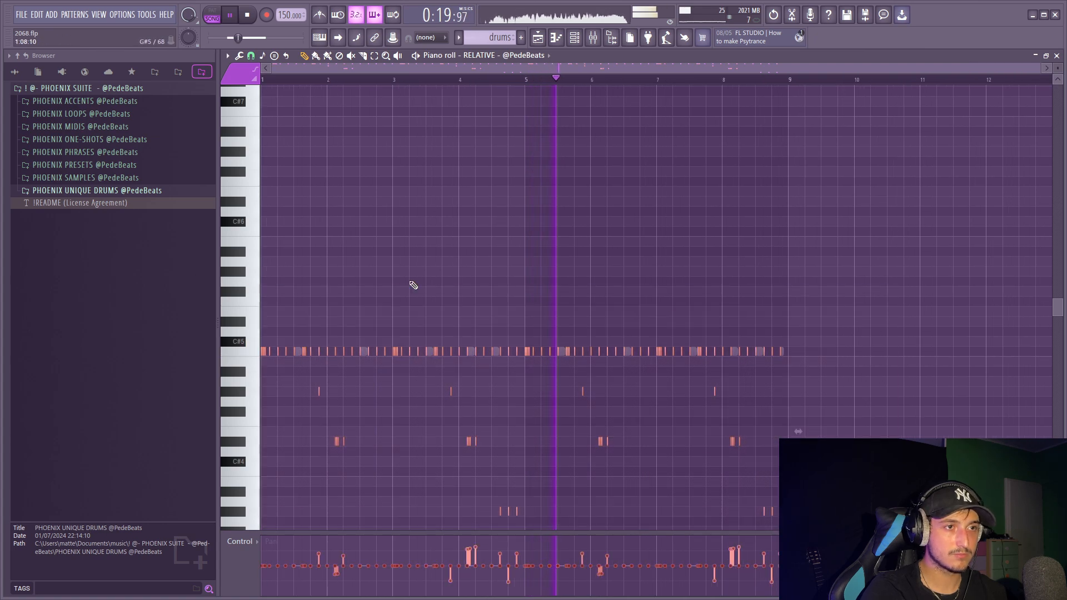
# Step: Audition samples in the HATS folder and load the SUBTLE hat into the channel routed to mixer track 15
pyautogui.click(583, 38)
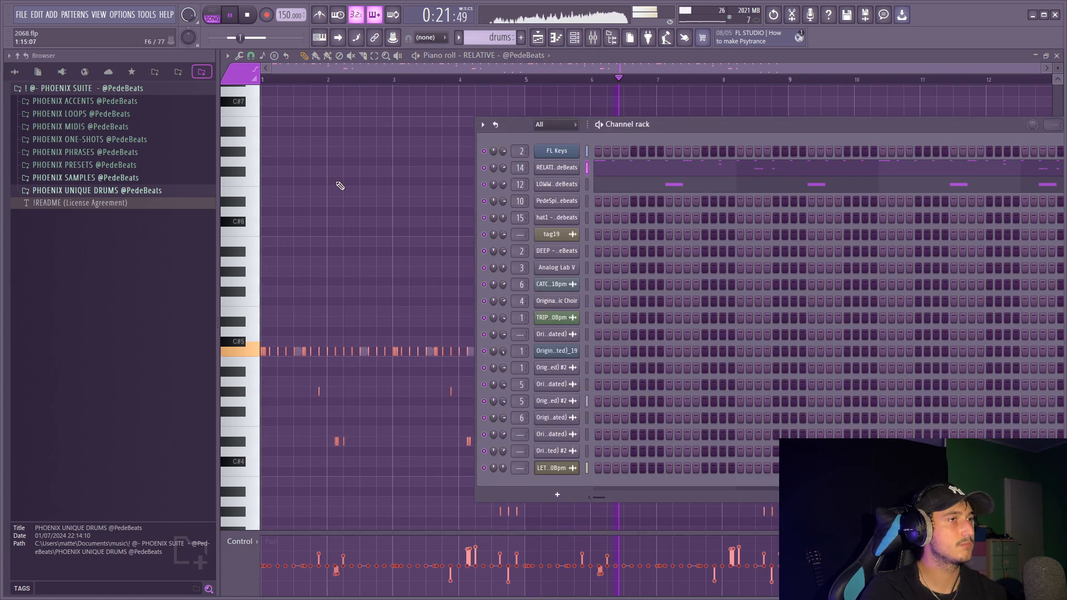
pyautogui.click(66, 191)
pyautogui.click(59, 242)
pyautogui.click(58, 229)
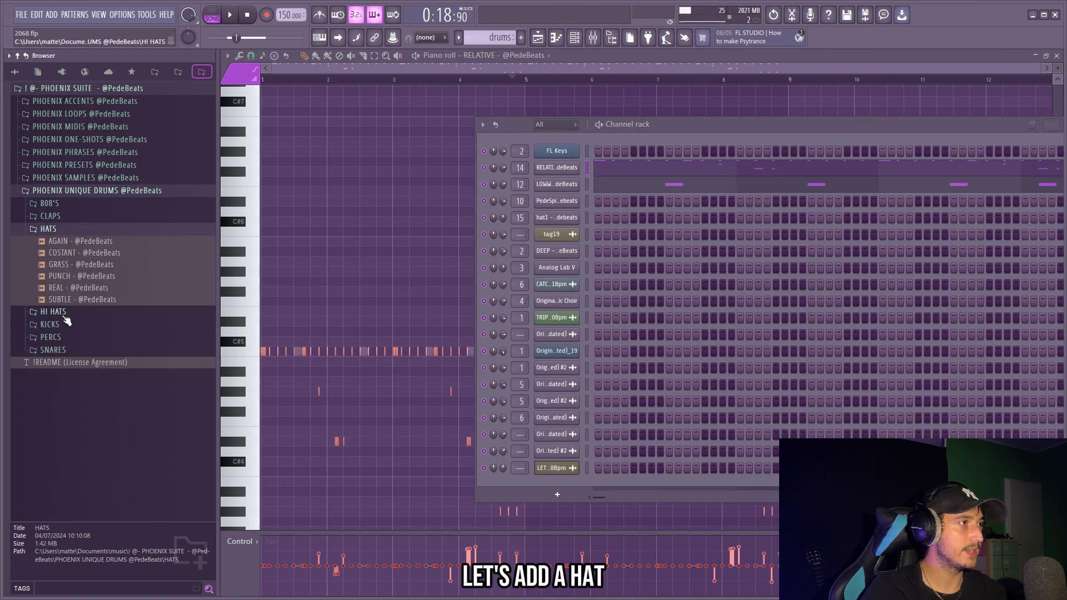
pyautogui.click(64, 278)
pyautogui.click(63, 300)
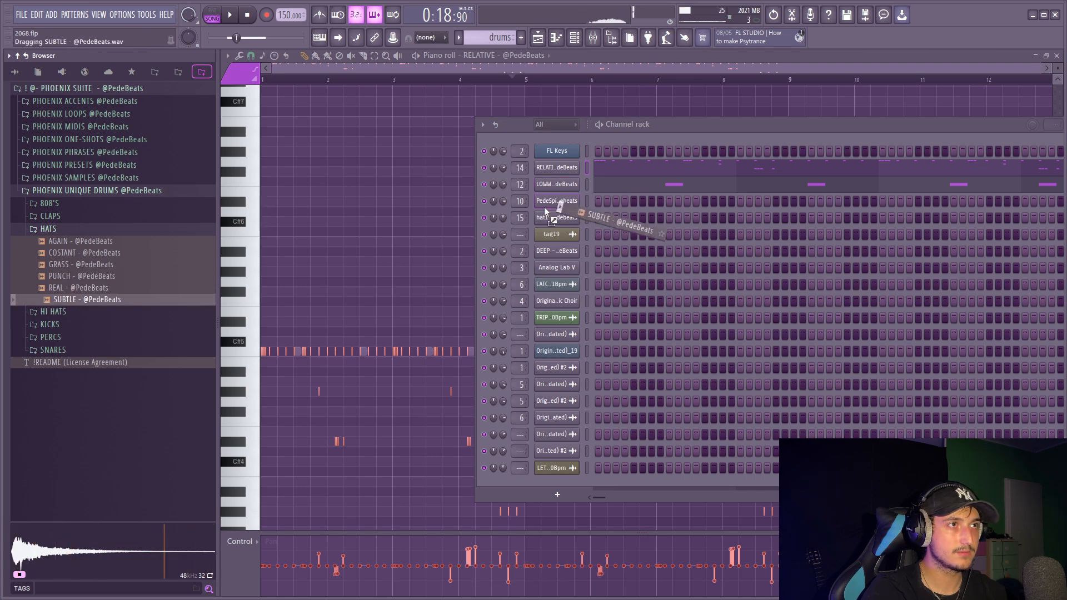
# Step: Draw a one-beat C5 note for the SUBTLE hat at bar 1 and repeat it to make five consecutive notes
pyautogui.moveTo(273, 350); pyautogui.dragTo(312, 351)
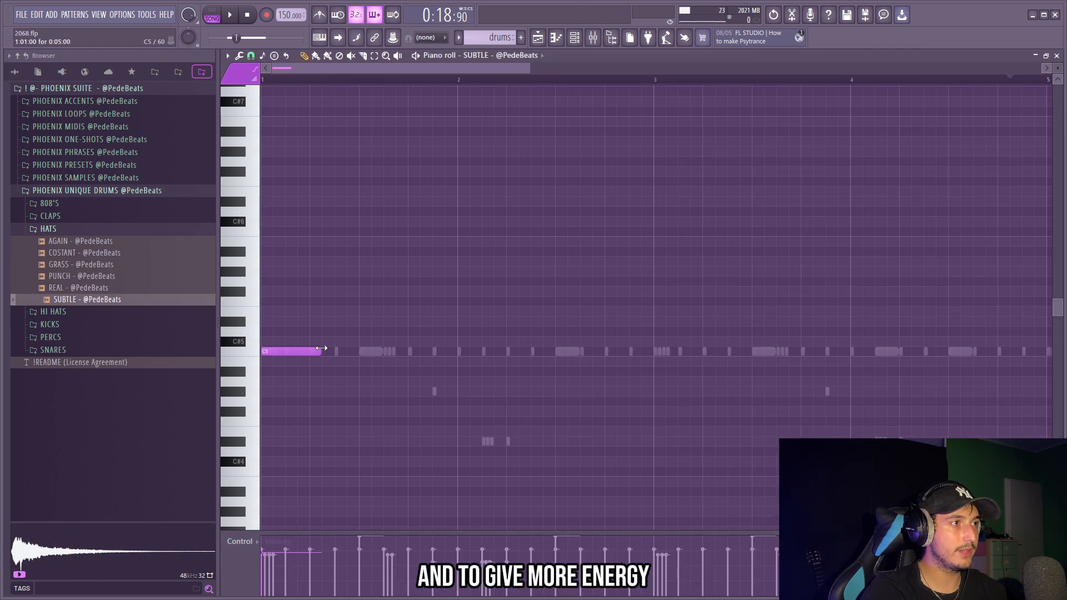
pyautogui.moveTo(349, 371); pyautogui.dragTo(304, 333)
pyautogui.hotkey('ctrl', 'b')
pyautogui.hotkey('ctrl', 'b')
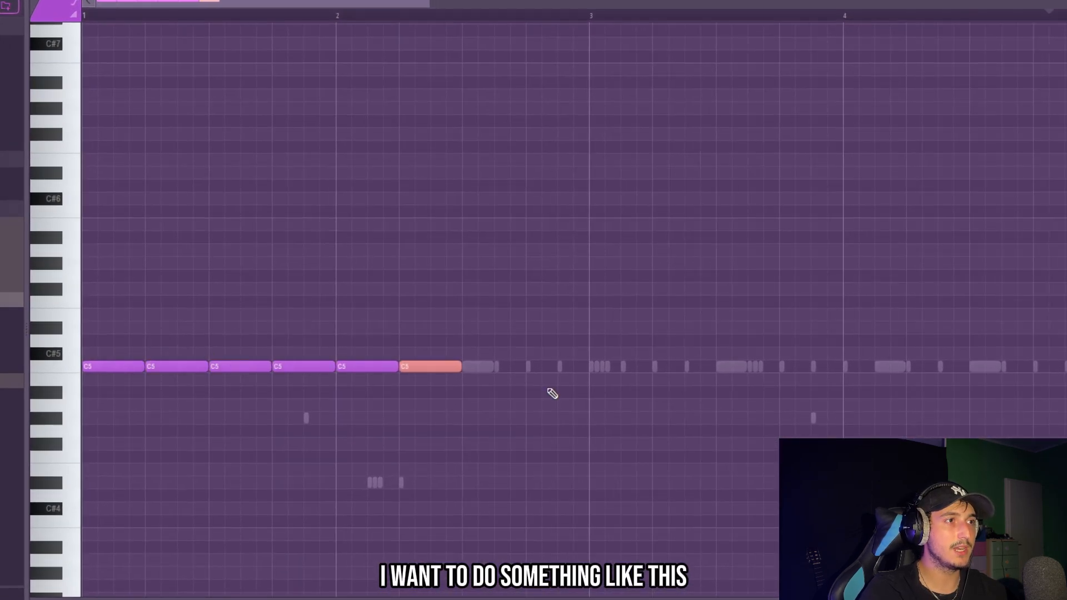
# Step: Pan the SUBTLE hat notes after the first one alternately to opposite sides
pyautogui.hotkey('ctrl', 'a')
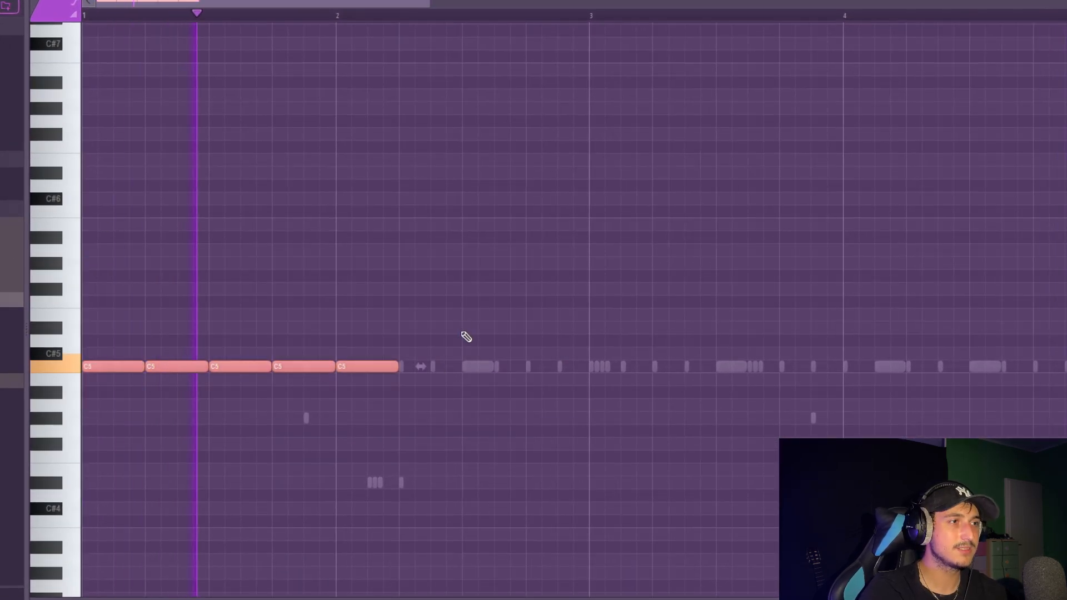
pyautogui.hotkey('ctrl', 'd')
pyautogui.press('space')
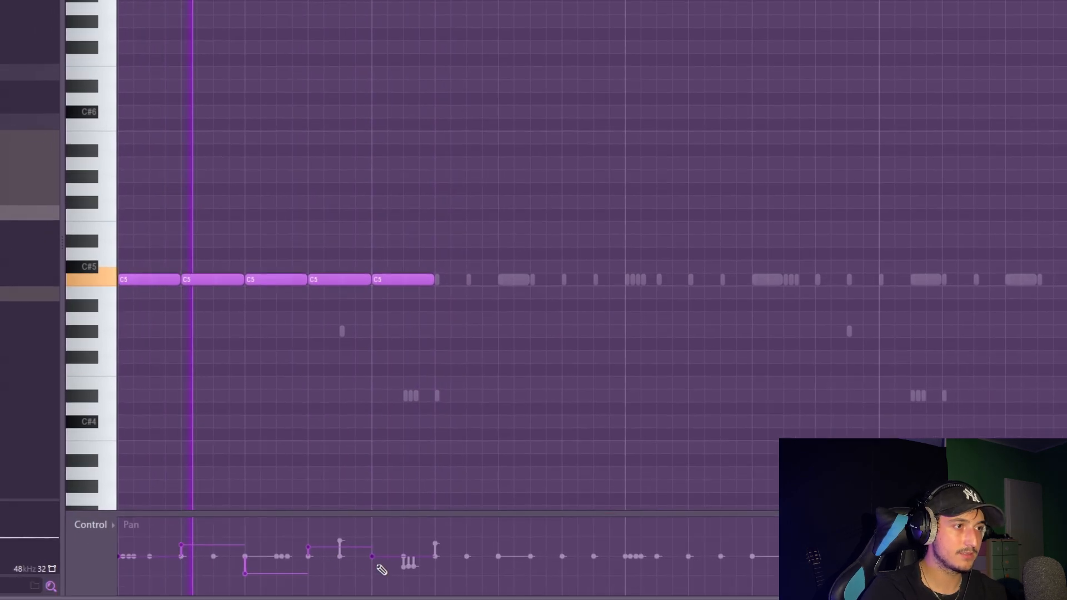
# Step: Duplicate the five panned SUBTLE hat notes so the phrase also plays from bar 5
pyautogui.scroll(-3, 475, 139)
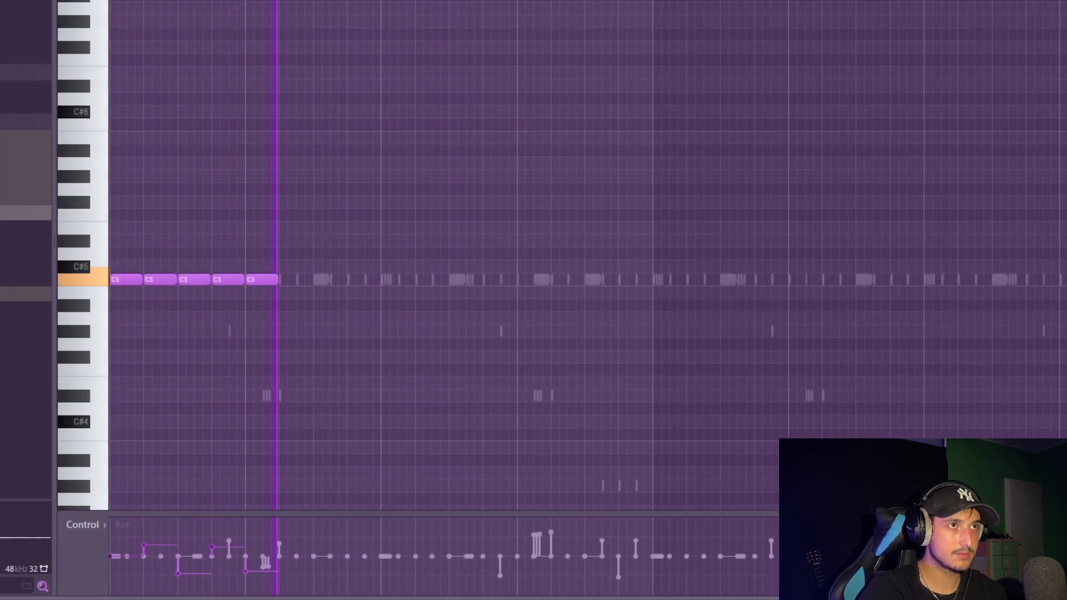
pyautogui.hotkey('ctrl', 'a')
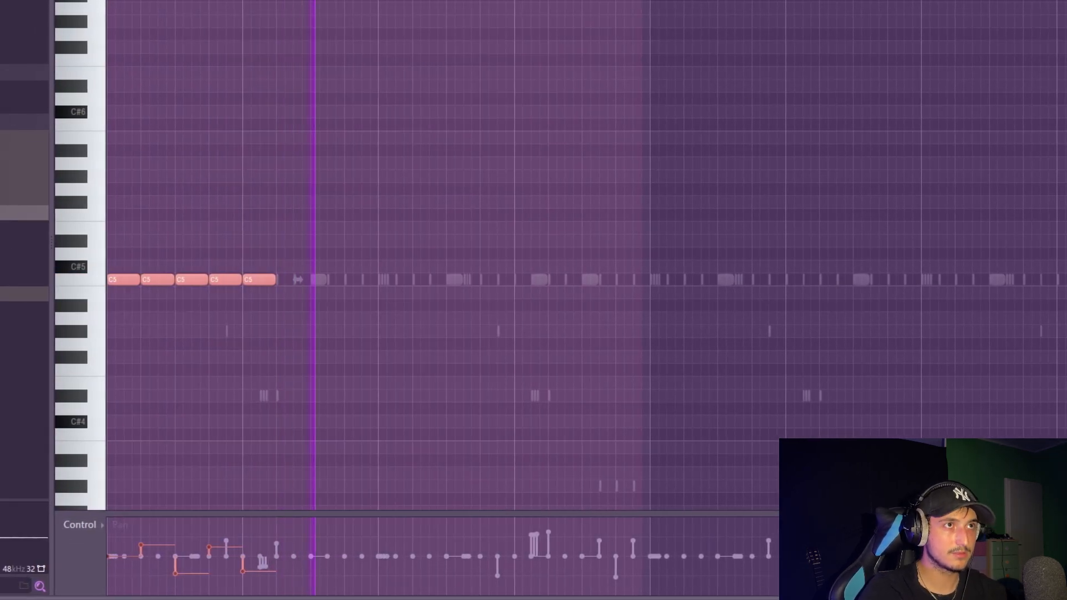
pyautogui.hotkey('ctrl', 'd')
pyautogui.hotkey('ctrl', 'b')
pyautogui.scroll(-3, 684, 41)
pyautogui.hotkey('ctrl', 'd')
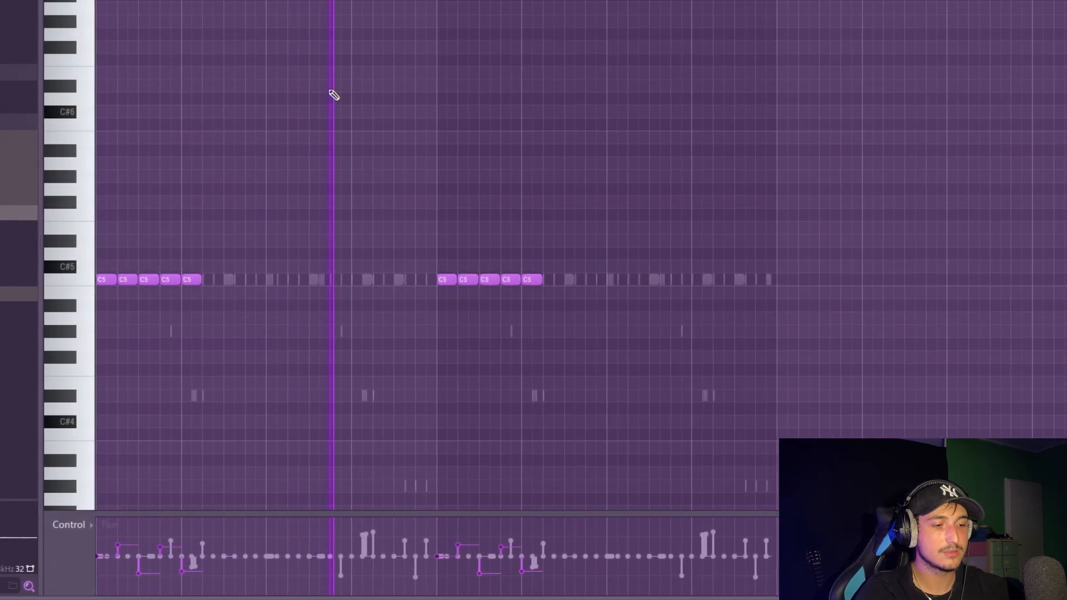
# Step: Audition the samples in the SNARES folder, including EAT, HARD, HARD 2 and LONG
pyautogui.press('F6')
pyautogui.click(51, 225)
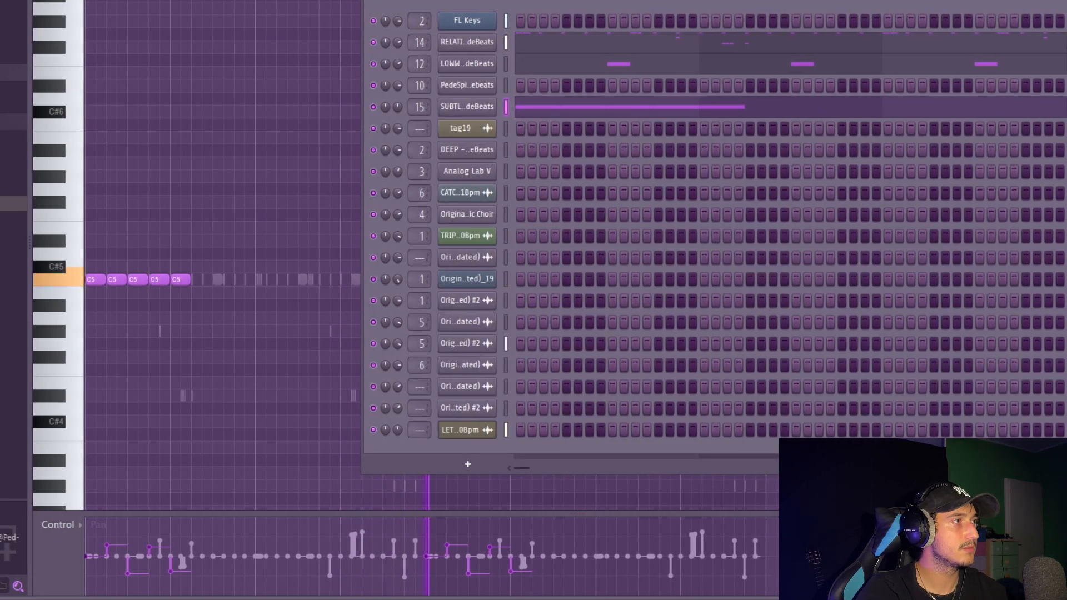
pyautogui.click(53, 279)
pyautogui.click(54, 315)
pyautogui.click(54, 339)
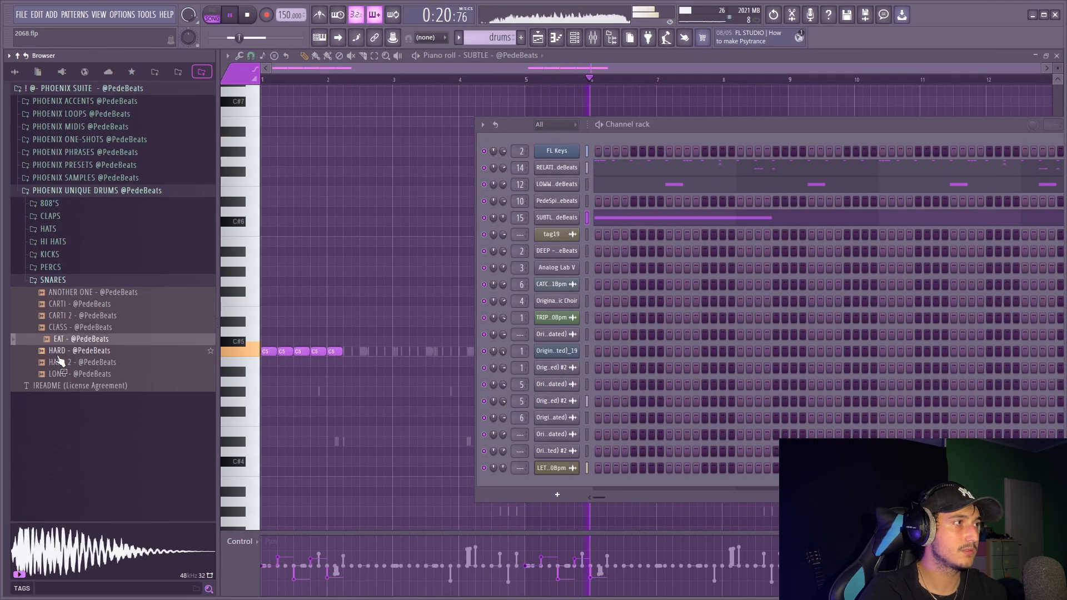
pyautogui.click(58, 355)
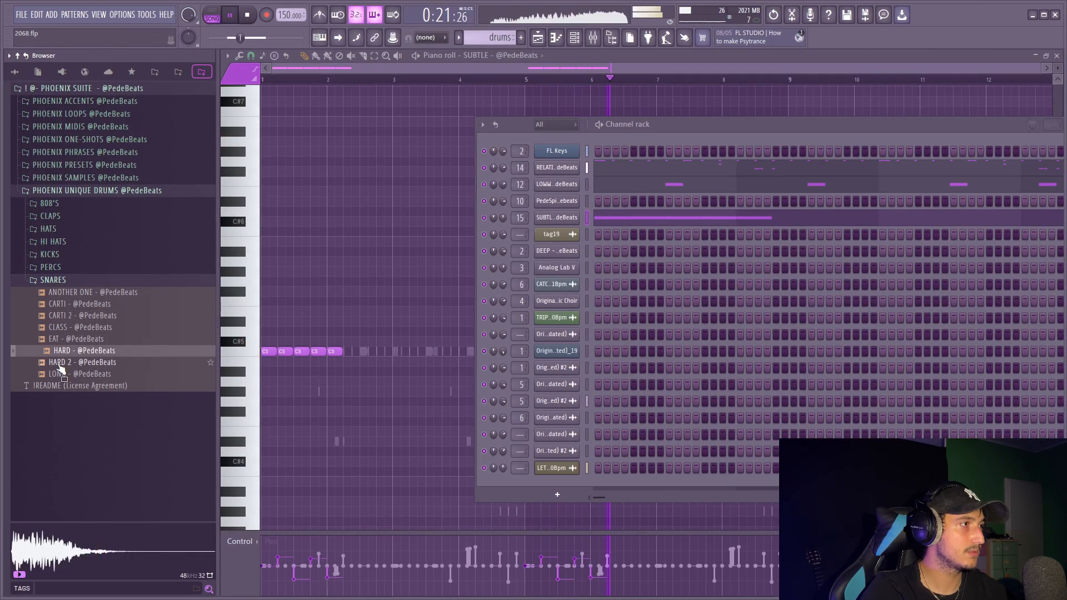
pyautogui.press('space')
pyautogui.click(56, 365)
pyautogui.click(59, 354)
pyautogui.click(56, 377)
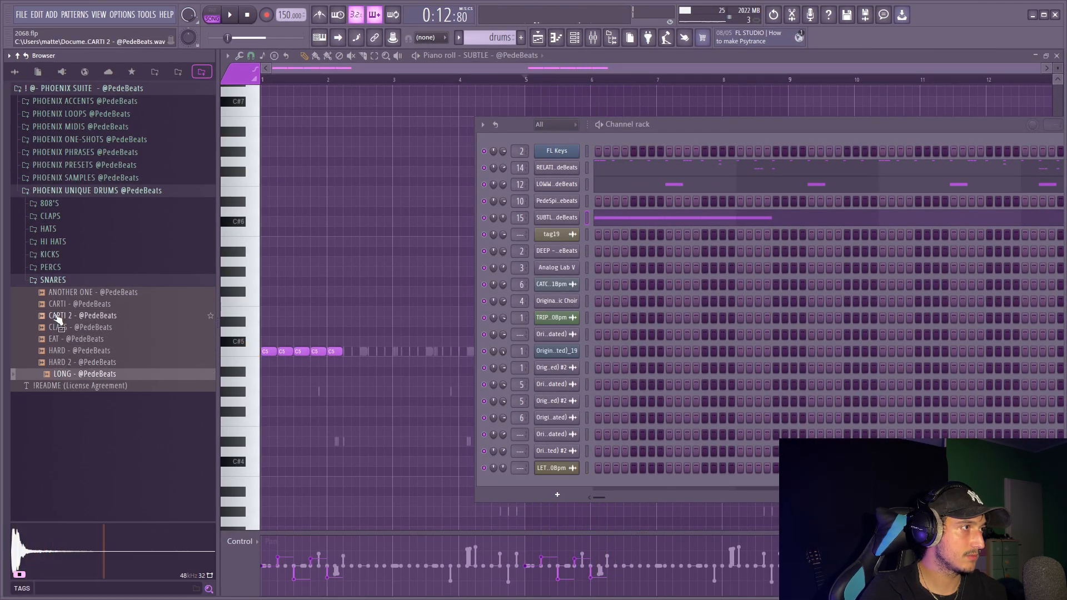
# Step: Load the CLASS snare as a new channel and place C5 notes half a beat before and half a beat after bar 2 starts
pyautogui.moveTo(58, 327); pyautogui.dragTo(525, 218)
pyautogui.press('space')
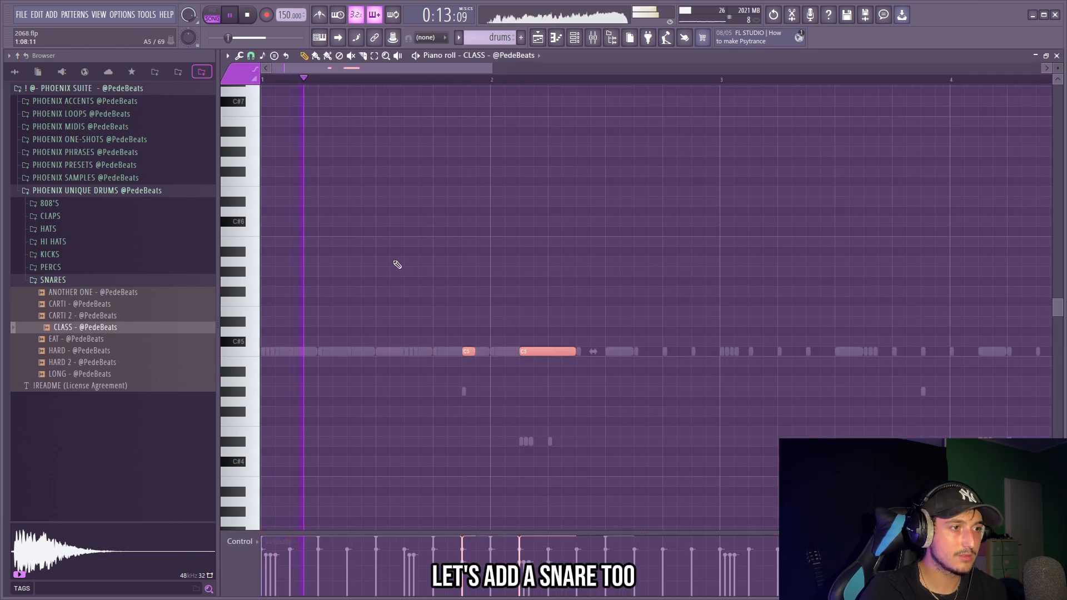
pyautogui.scroll(-3, 600, 194)
# Step: Duplicate the two-bar CLASS snare pattern into bars 3 and 4 and raise the first copied note to E5
pyautogui.moveTo(517, 81); pyautogui.dragTo(262, 82)
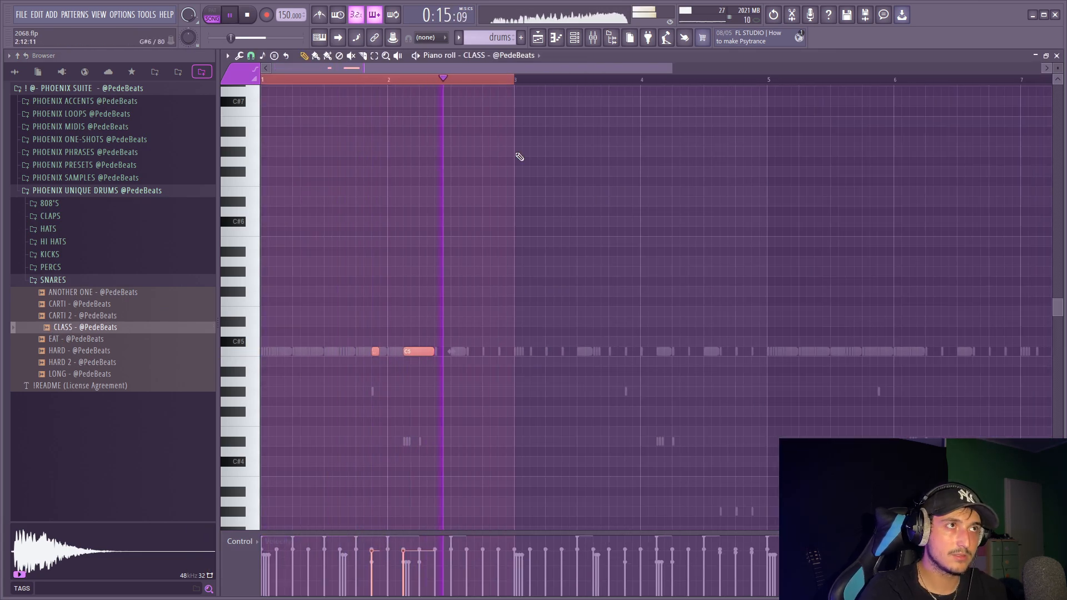
pyautogui.hotkey('ctrl', 'b')
pyautogui.keyDown('ctrl'); pyautogui.click(538, 83); pyautogui.keyUp('ctrl')
pyautogui.scroll(3, 639, 355)
pyautogui.moveTo(586, 347); pyautogui.dragTo(587, 311)
pyautogui.scroll(2, 596, 311)
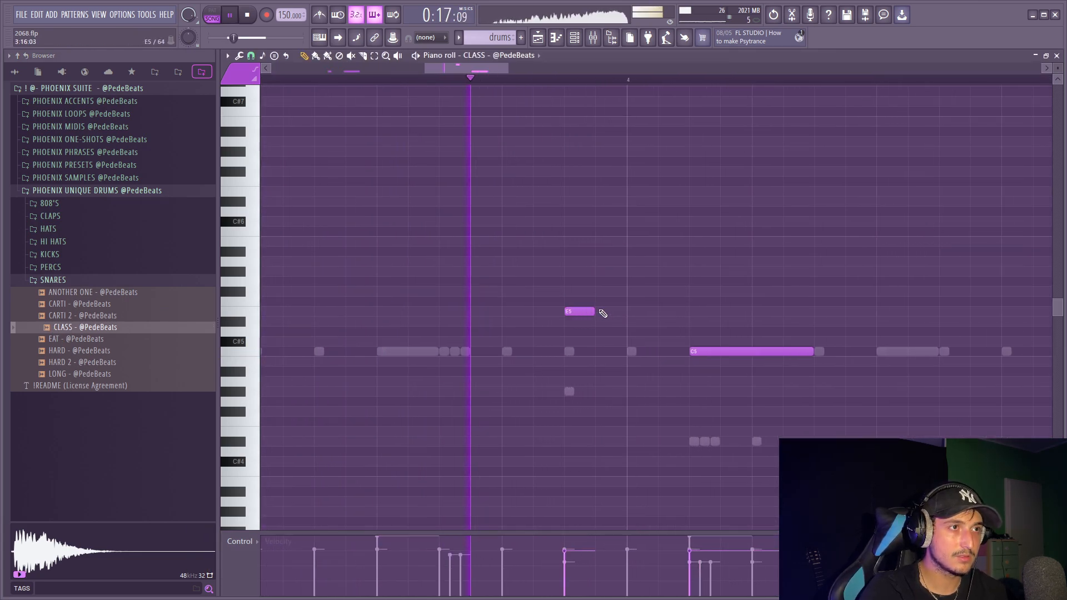
pyautogui.click(459, 80)
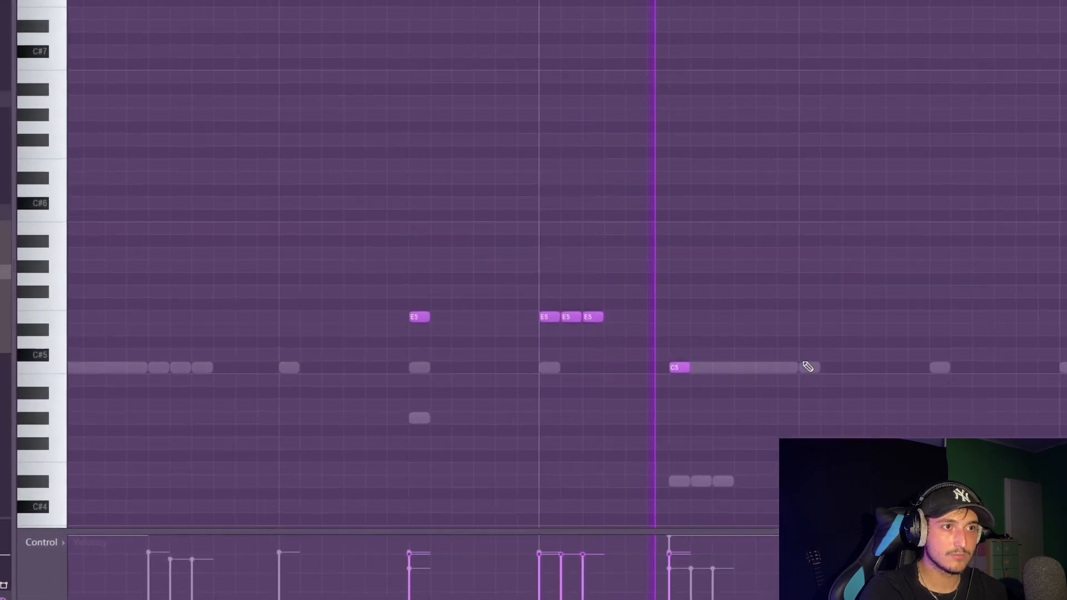
# Step: Put three short consecutive E5 snare notes at the start of bar 4 and remove that bar's C5 hit
pyautogui.press('space')
pyautogui.press('space')
pyautogui.moveTo(775, 374); pyautogui.dragTo(566, 262)
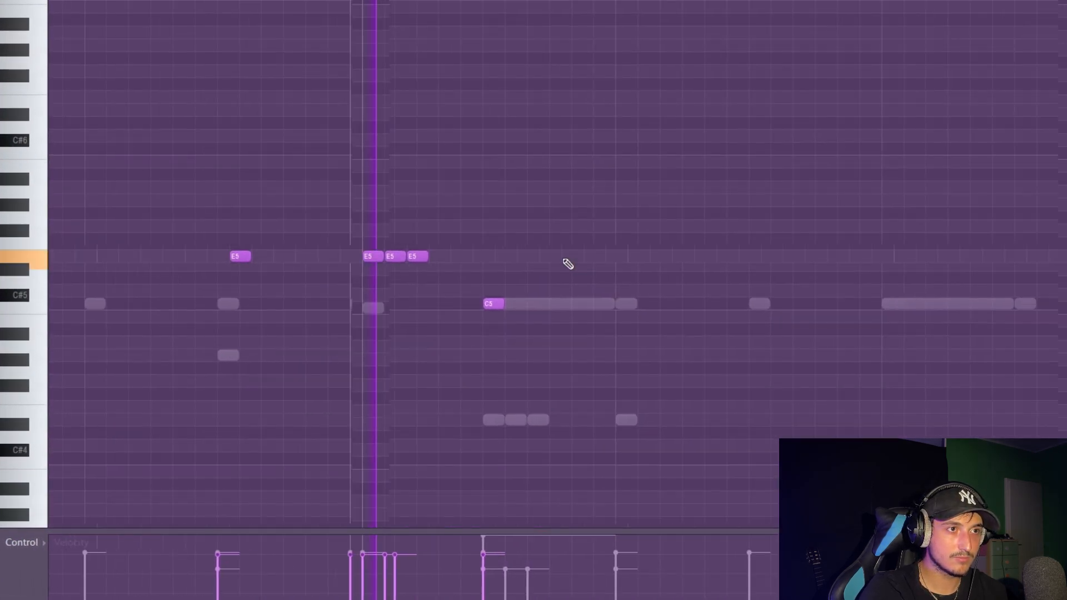
pyautogui.moveTo(565, 262); pyautogui.dragTo(566, 305)
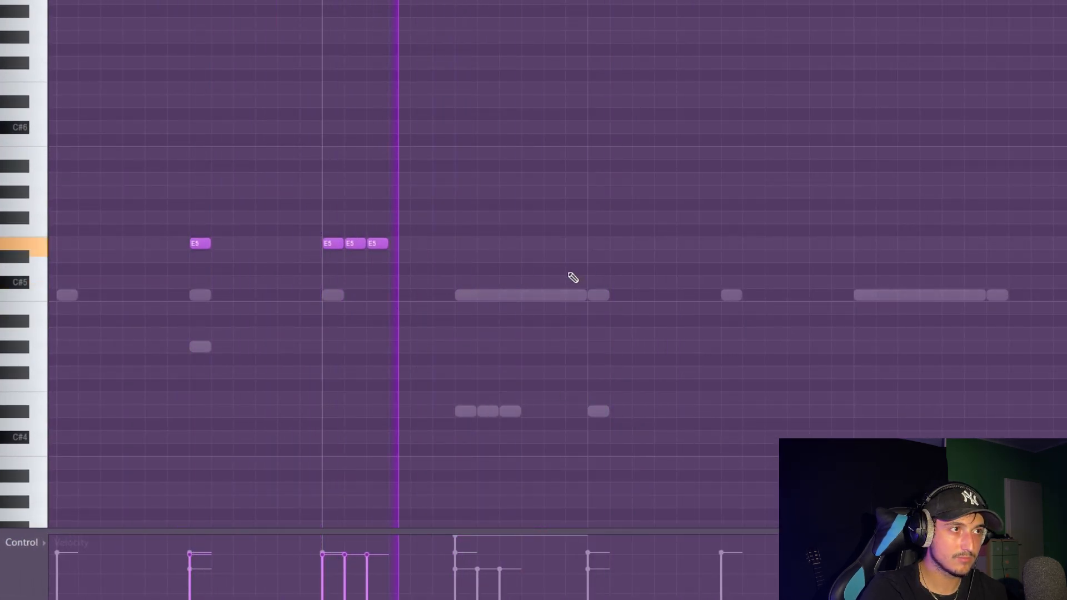
# Step: Vary the panning of the CLASS snare notes and duplicate the four-bar snare pattern into bars 5 to 8
pyautogui.scroll(-3, 573, 278)
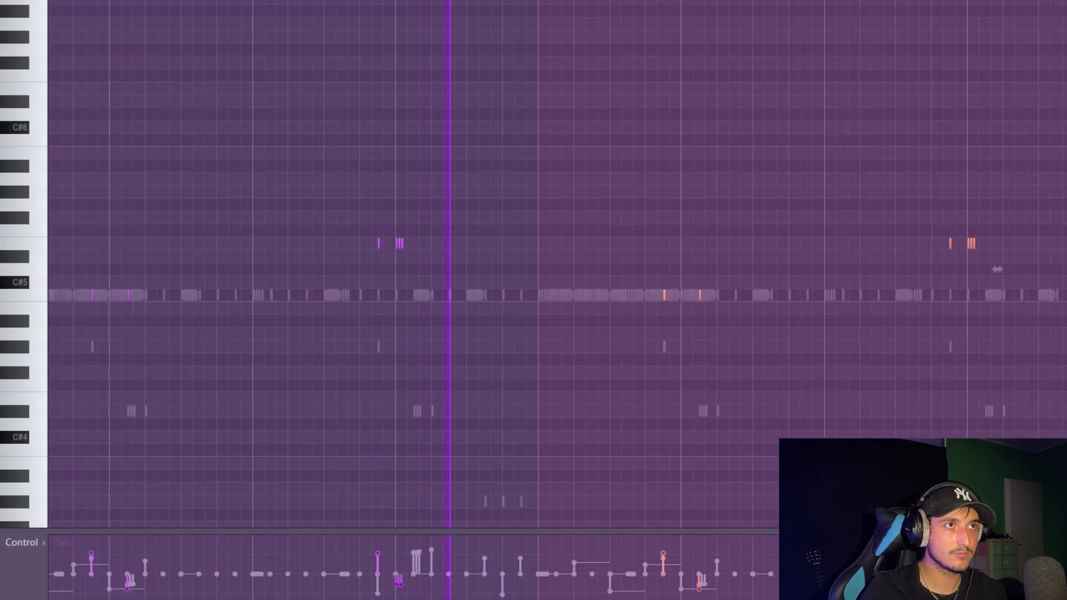
pyautogui.scroll(-2, 928, 389)
pyautogui.keyDown('ctrl'); pyautogui.click(924, 385); pyautogui.keyUp('ctrl')
pyautogui.hotkey('ctrl', 'a')
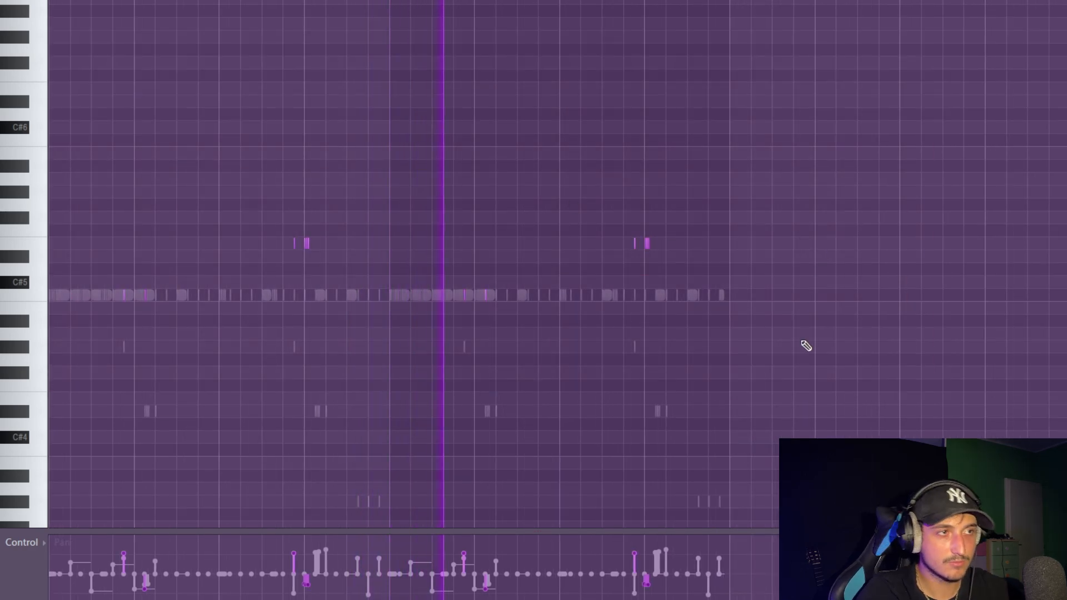
pyautogui.hotkey('ctrl', 'a')
# Step: Load the LASER percussion as a new channel and place three C5 notes half a beat apart at the end of bar 2, panned alternately
pyautogui.press('F6')
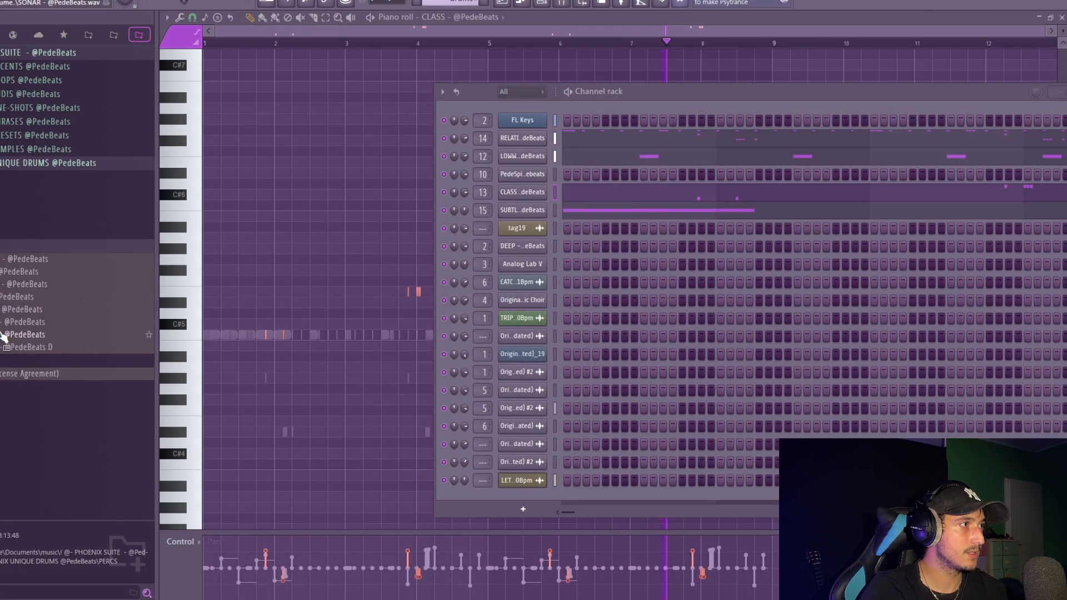
pyautogui.click(74, 327)
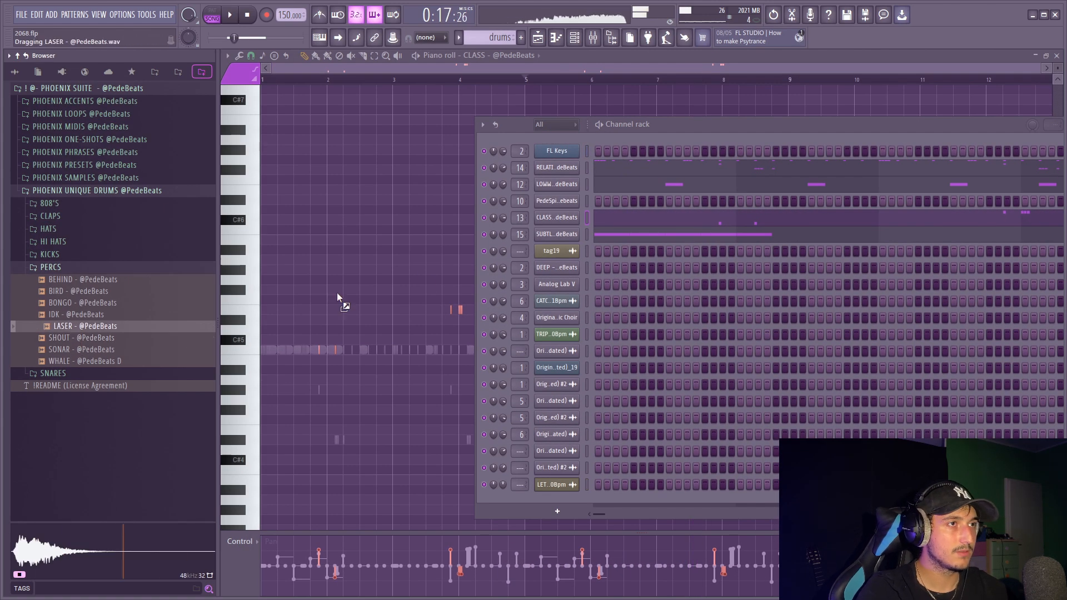
pyautogui.moveTo(338, 297); pyautogui.dragTo(556, 251)
pyautogui.moveTo(562, 248); pyautogui.dragTo(560, 249)
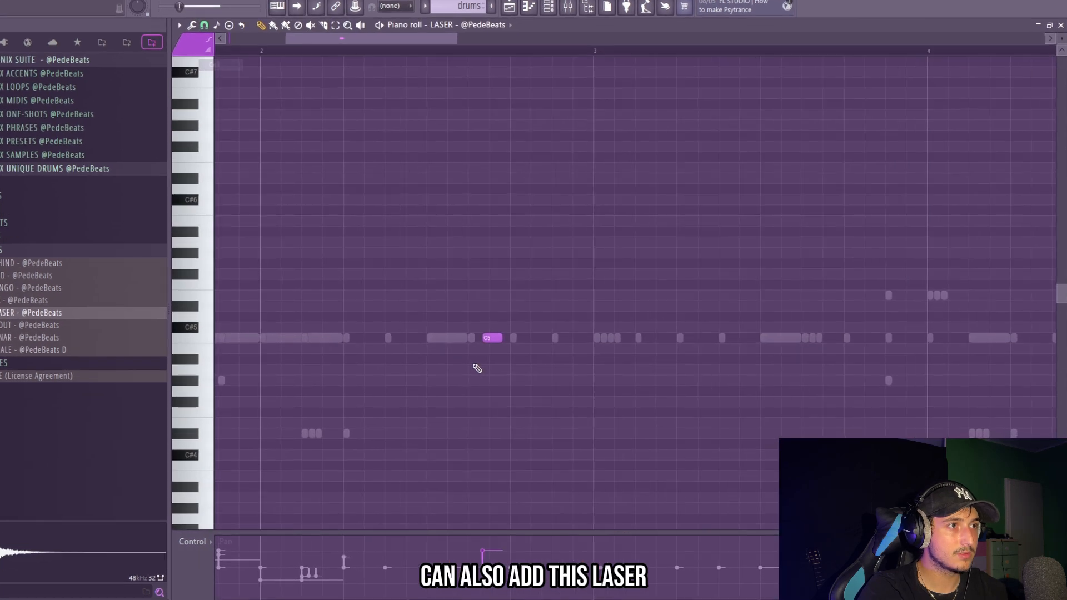
pyautogui.rightClick(489, 337)
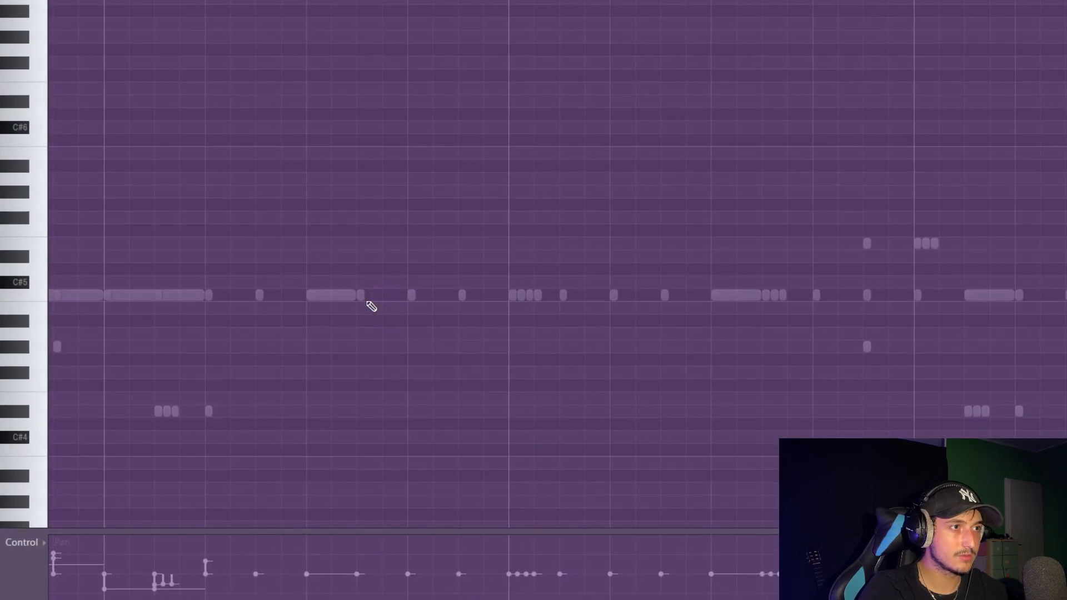
pyautogui.hotkey('ctrl', 'a')
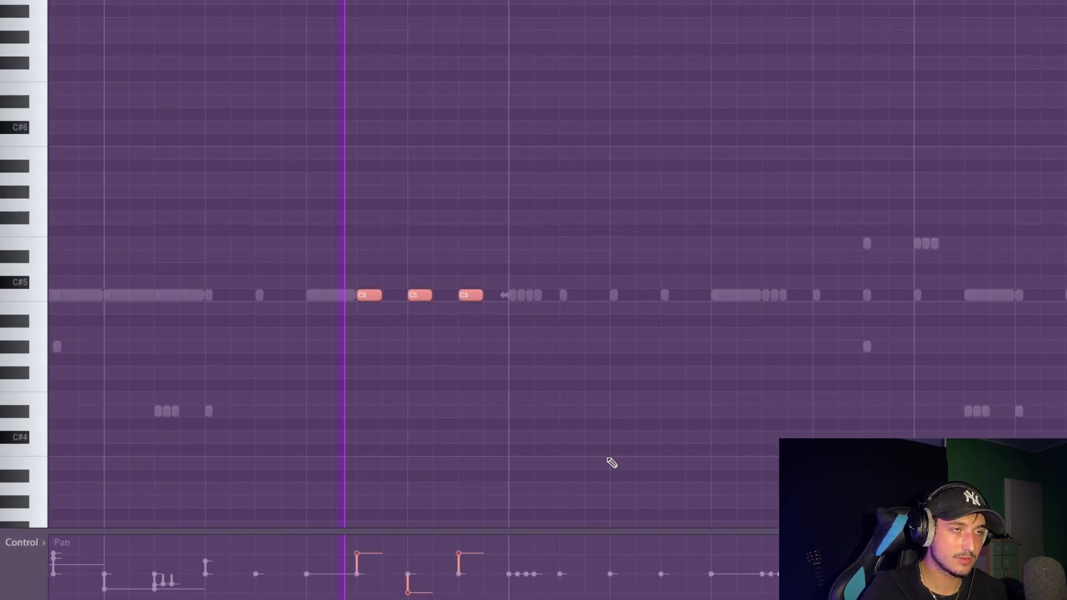
# Step: Place two C5 LASER notes half a beat apart in the last beat of bar 4 and pan them to opposite sides
pyautogui.scroll(-4, 664, 278)
pyautogui.hscroll(3, 628, 259)
pyautogui.scroll(3, 557, 300)
pyautogui.click(488, 296)
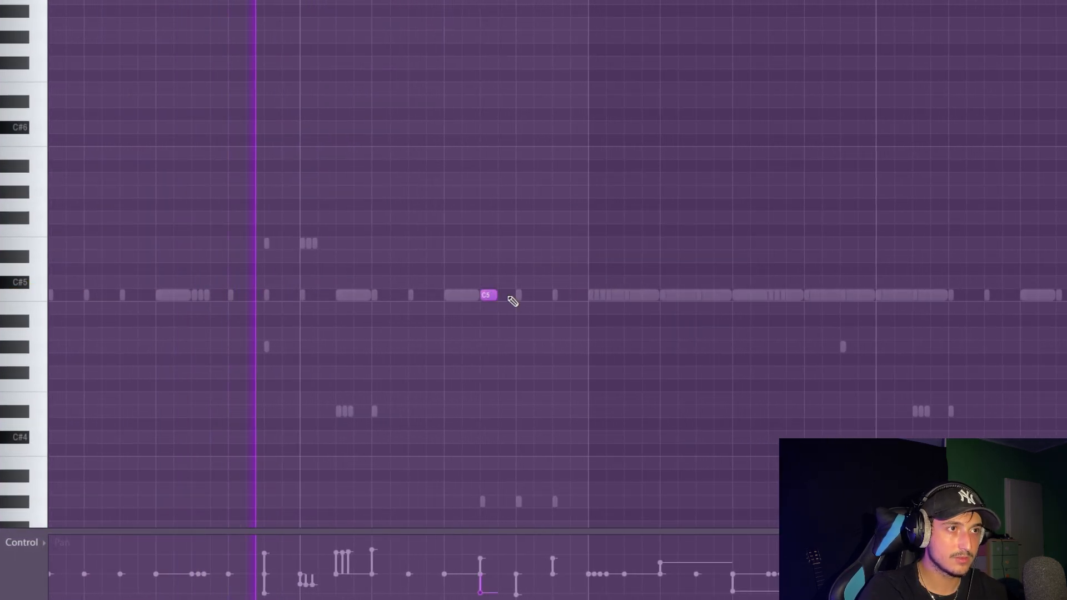
pyautogui.rightClick(492, 296)
pyautogui.click(561, 296)
pyautogui.hotkey('ctrl', 'a')
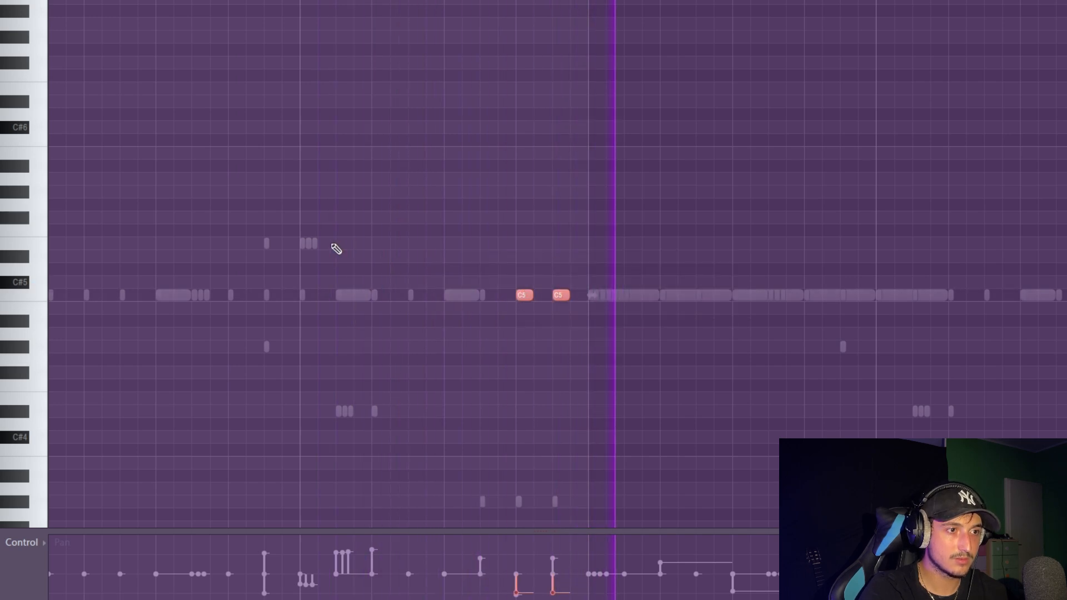
# Step: Duplicate the four-bar LASER pattern into bars 5 to 8 and add extra C5 notes near the end of bar 8
pyautogui.scroll(-3, 554, 548)
pyautogui.hotkey('ctrl', 'd')
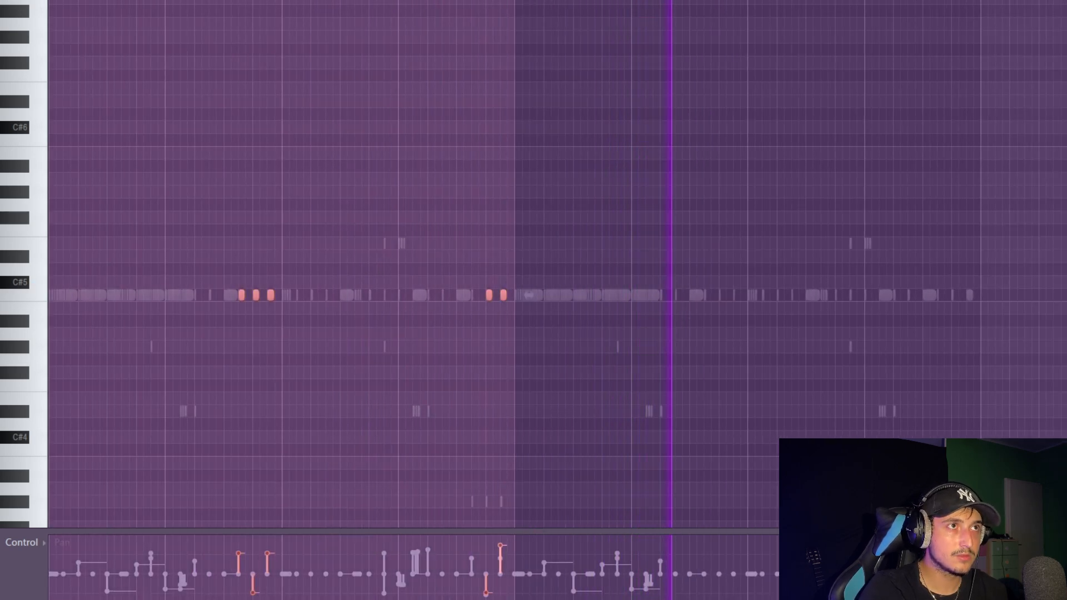
pyautogui.scroll(4, 599, 336)
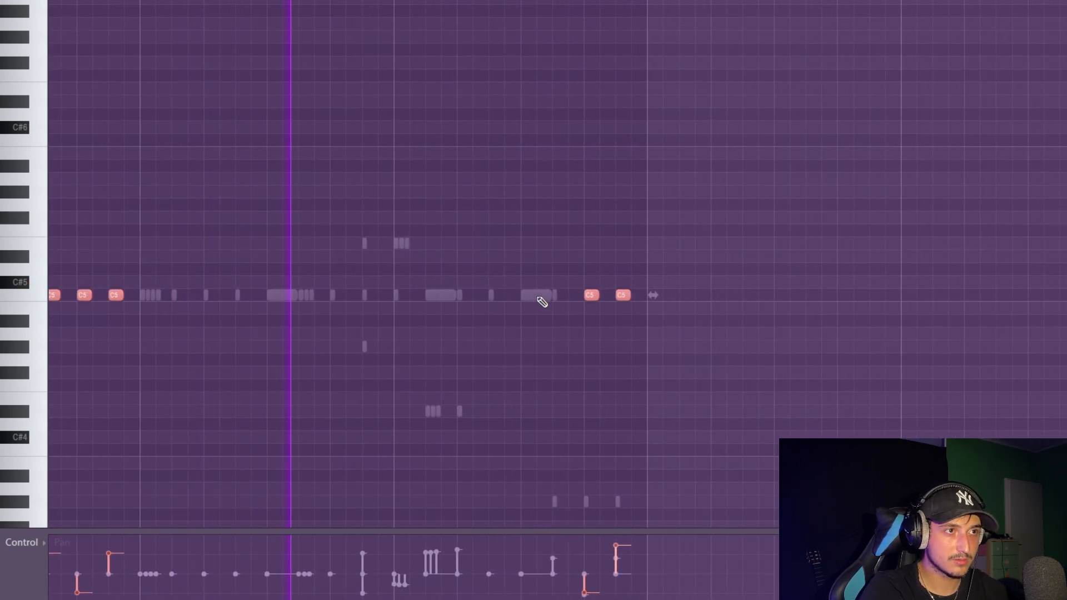
pyautogui.moveTo(781, 341); pyautogui.dragTo(321, 251)
pyautogui.scroll(-3, 562, 565)
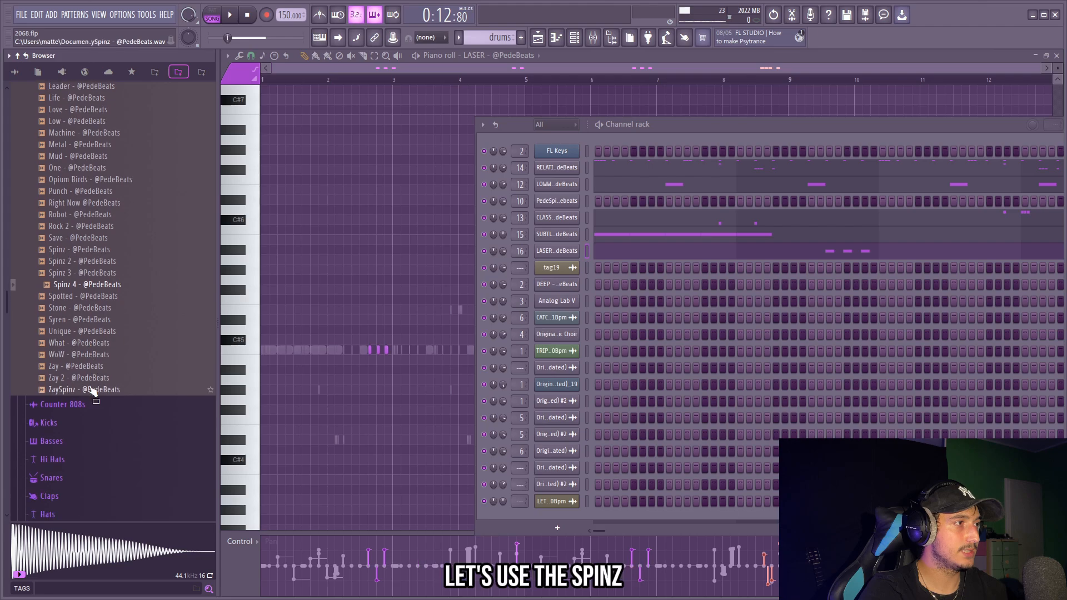
# Step: Load the Spinz 4 sample into the 808 channel and place C#5 notes across bars 1 to 3, with C#6 and G#5 notes late in bar 2
pyautogui.moveTo(86, 283); pyautogui.dragTo(445, 211)
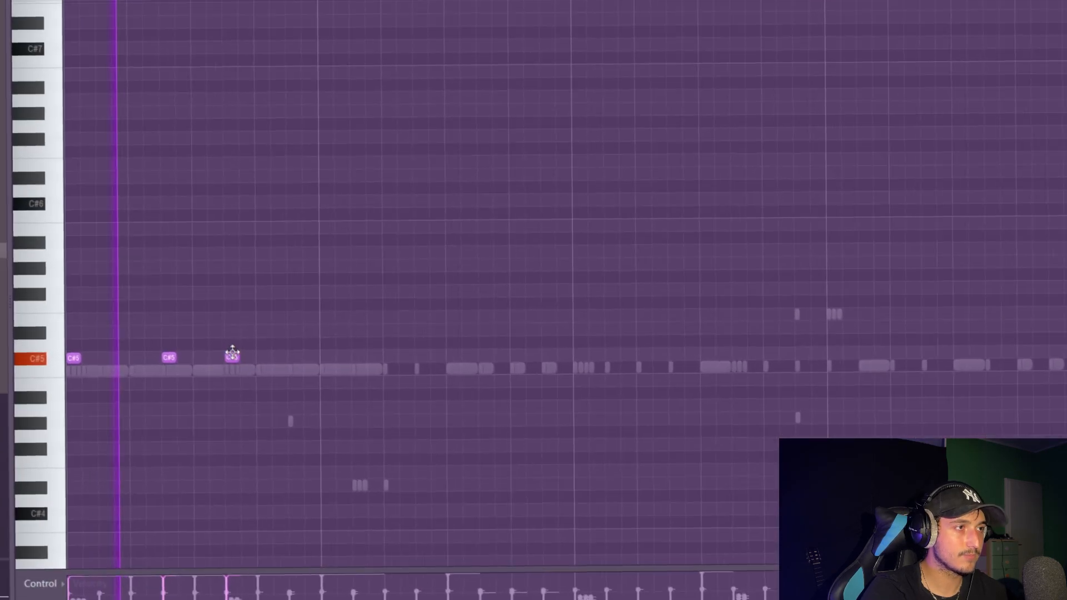
pyautogui.click(414, 340)
pyautogui.click(488, 340)
pyautogui.click(513, 341)
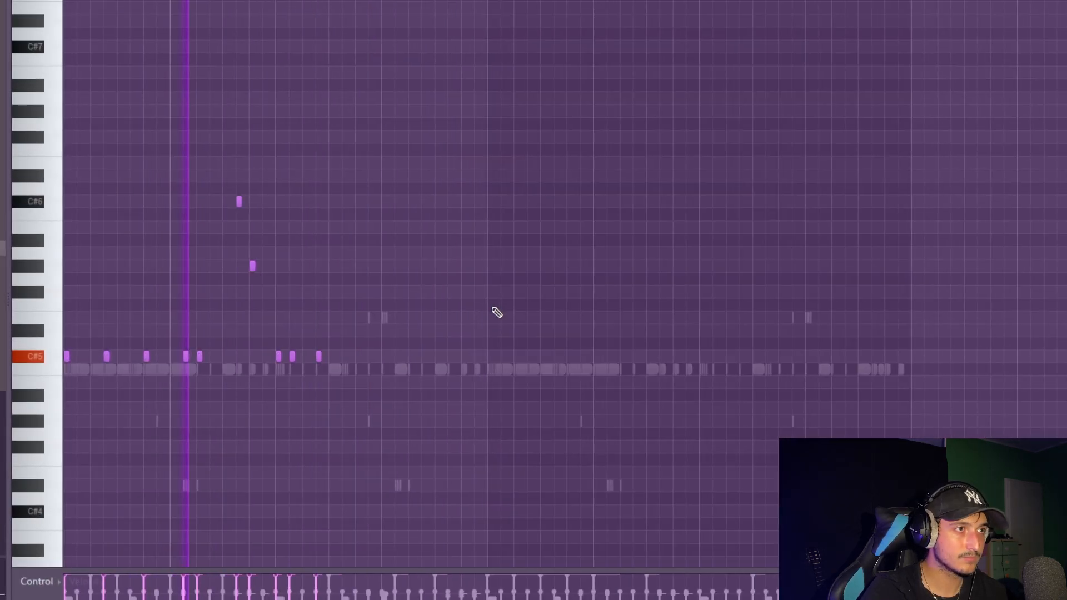
# Step: Extend the 808 line with E5 and D#5 notes in bar 4 and copy it into bars 5 to 8, ending on A5 and G#5
pyautogui.scroll(3, 312, 290)
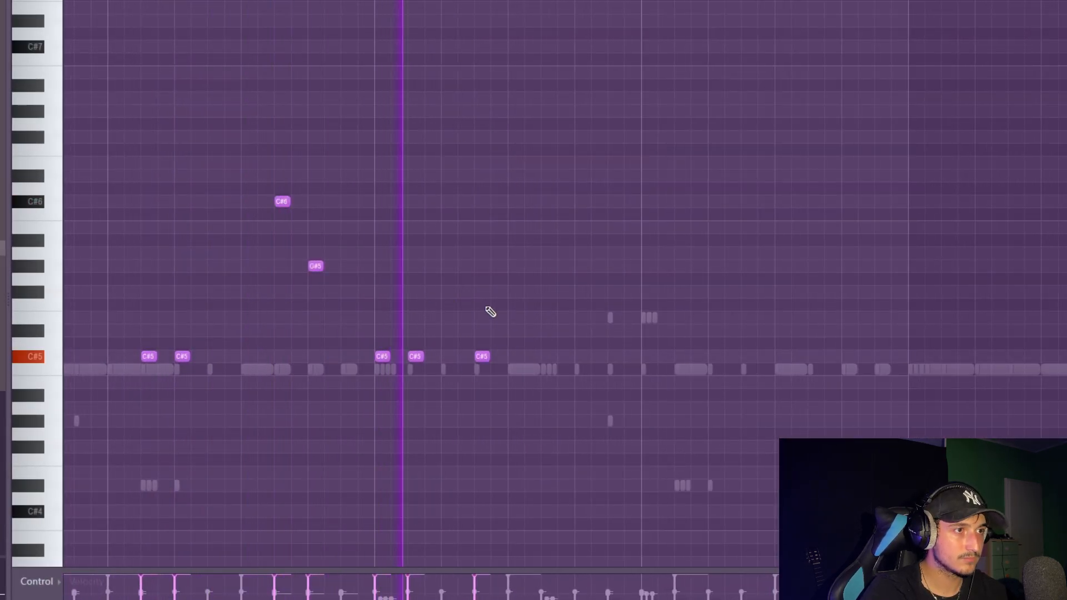
pyautogui.scroll(2, 557, 344)
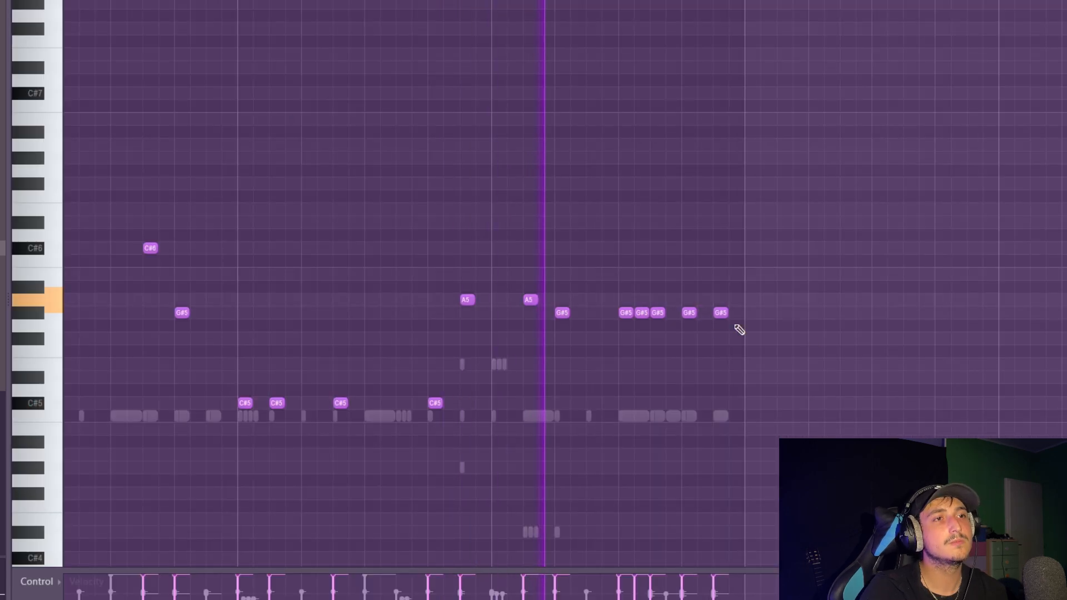
pyautogui.scroll(-5, 806, 350)
pyautogui.moveTo(1003, 421); pyautogui.dragTo(24, 70)
pyautogui.scroll(-1, 889, 417)
pyautogui.moveTo(909, 434); pyautogui.dragTo(56, 167)
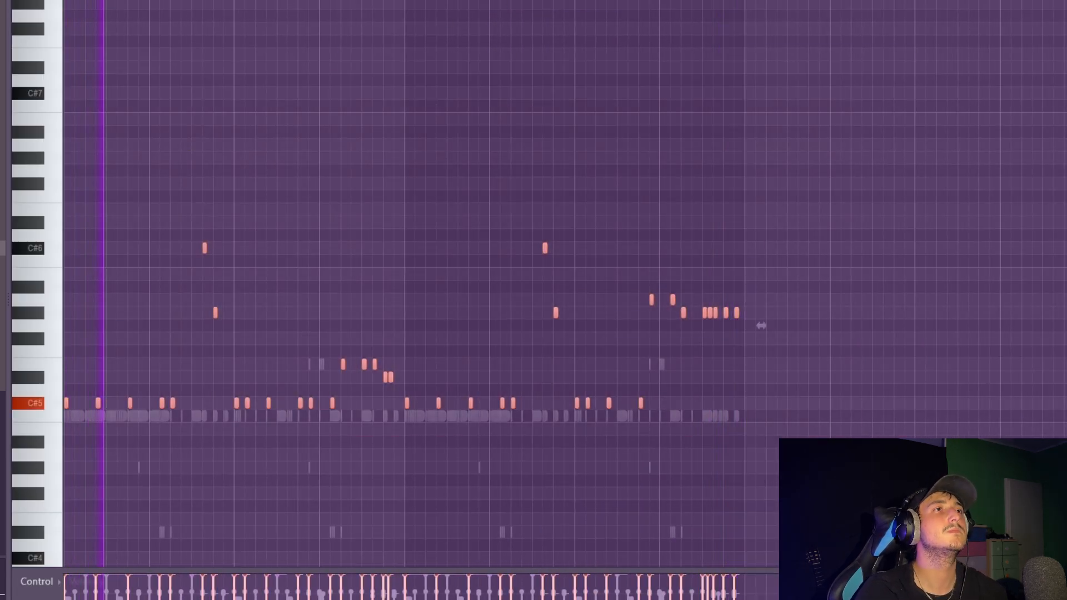
# Step: Split the drums pattern by channel in the playlist
pyautogui.press('F9')
pyautogui.press('F9')
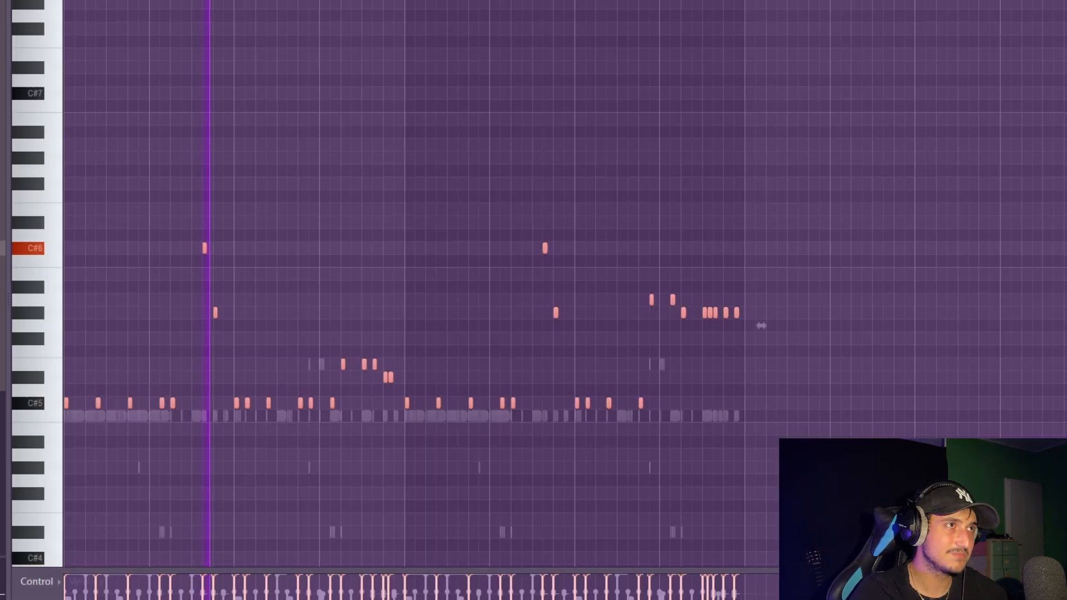
pyautogui.press('F7')
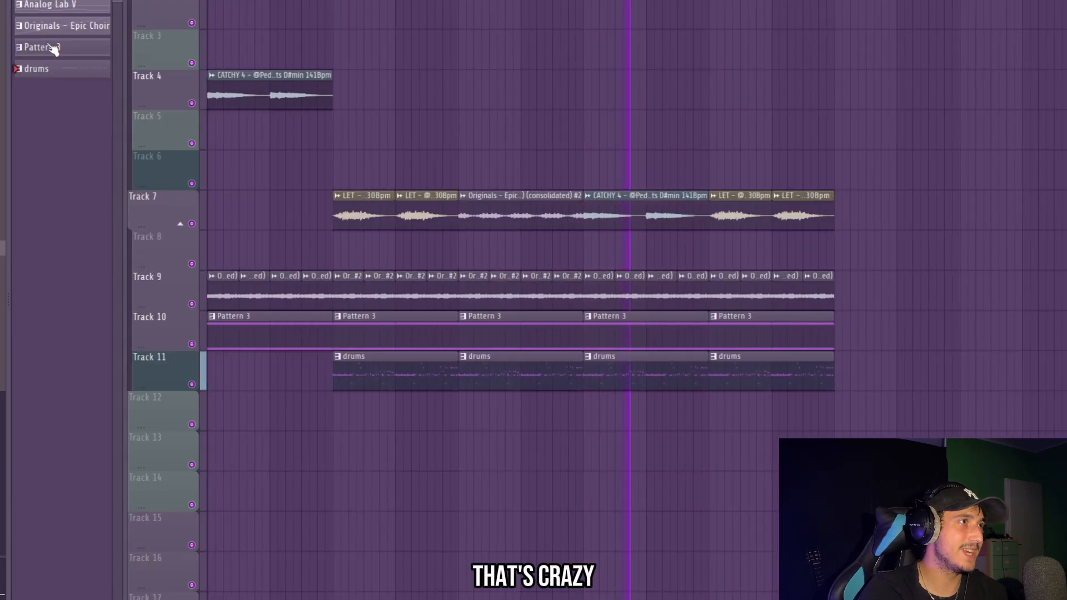
pyautogui.rightClick(37, 68)
pyautogui.click(100, 299)
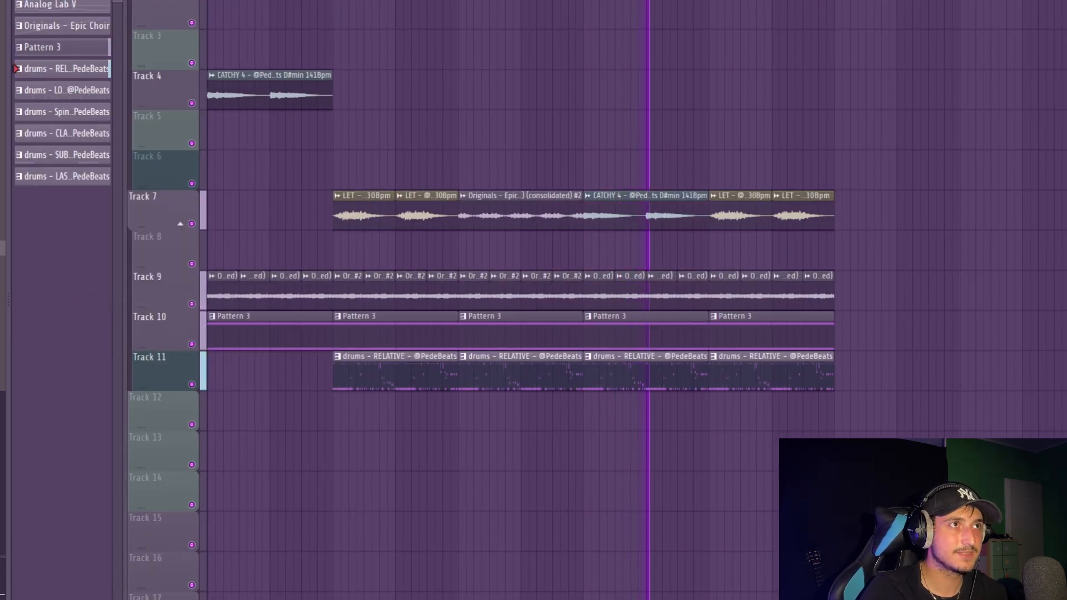
# Step: Bring up the mixer and select the OPEN HAT track
pyautogui.press('F9')
pyautogui.click(557, 319)
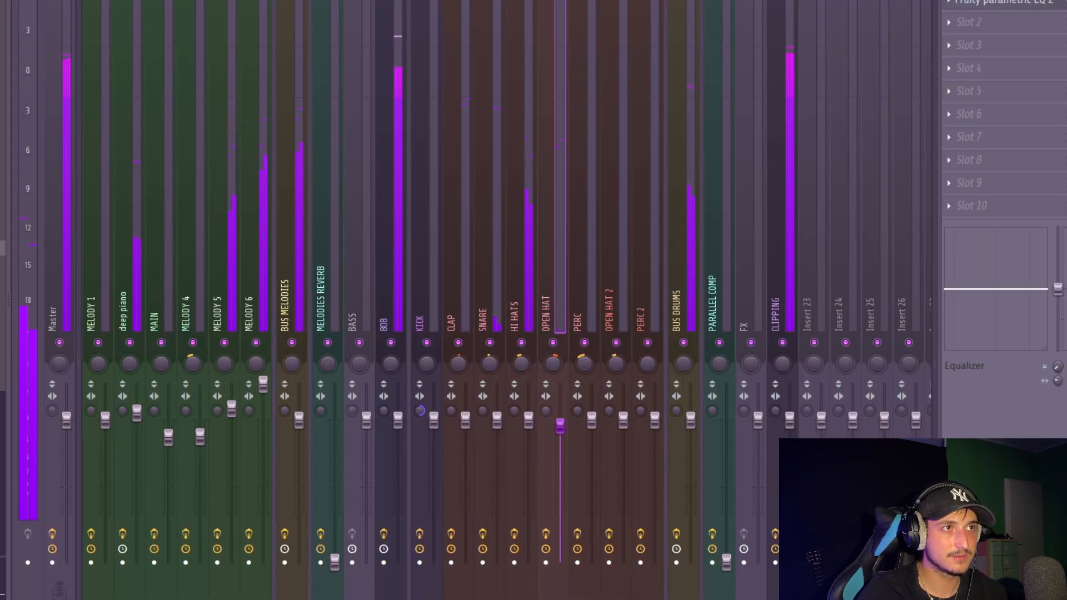